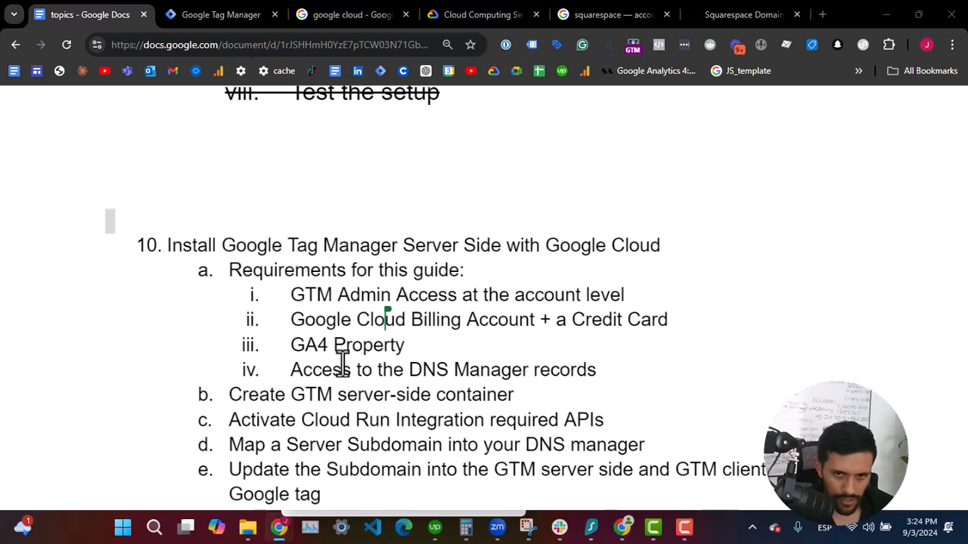
Cross out the DNS Manager records requirement in the outline and highlight the item about creating the GTM server-side container.
{"action": "triple_click", "coordinate": [383, 371]}
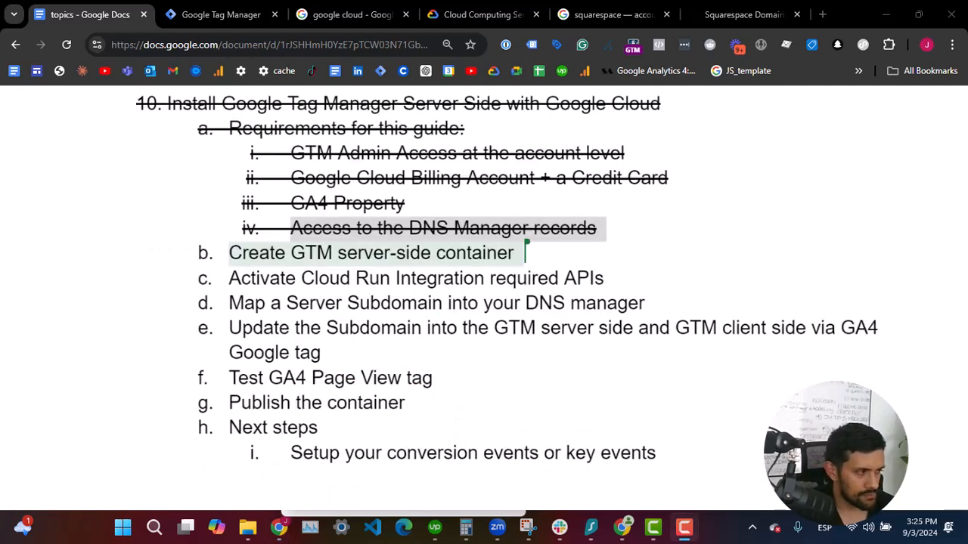
{"action": "left_click", "coordinate": [271, 254]}
{"action": "triple_click", "coordinate": [271, 254]}
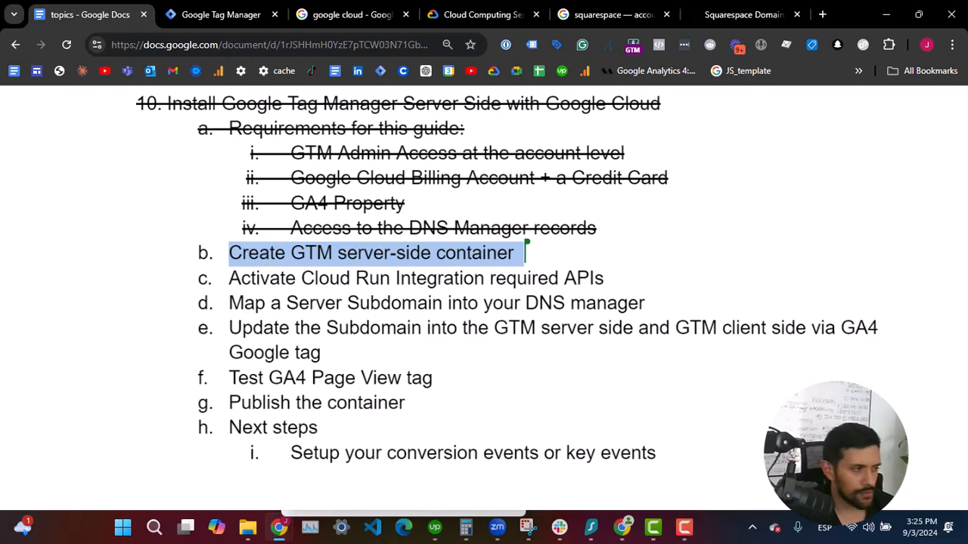
Switch to Google Tag Manager and create a Server container named server_google_cloud in the analyticsengine.co account.
{"action": "left_click", "coordinate": [176, 17]}
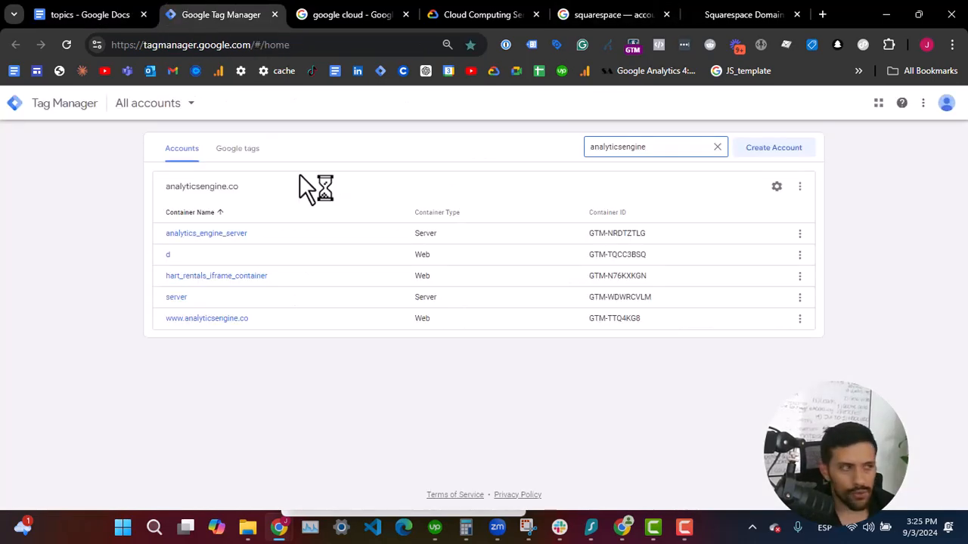
{"action": "left_click", "coordinate": [799, 186]}
{"action": "left_click", "coordinate": [745, 275]}
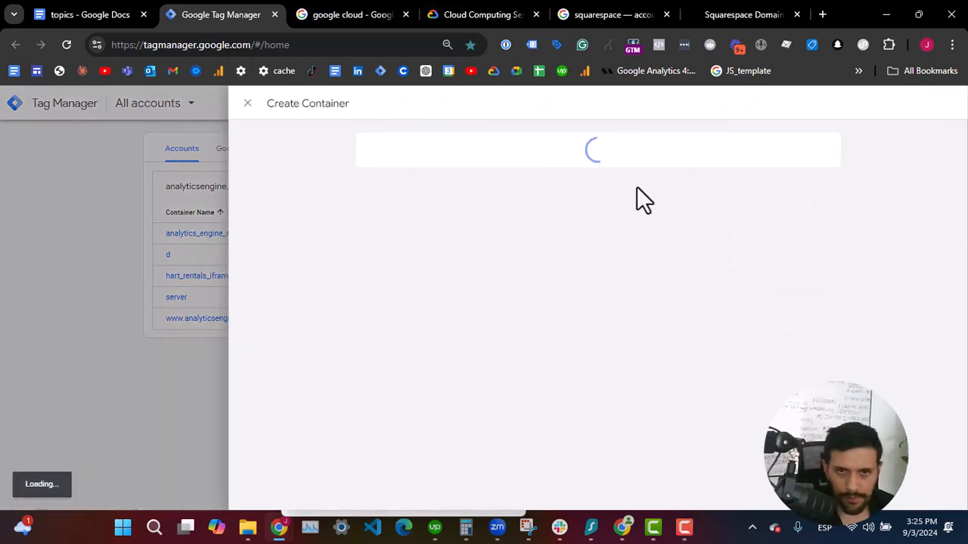
{"action": "left_click", "coordinate": [458, 196]}
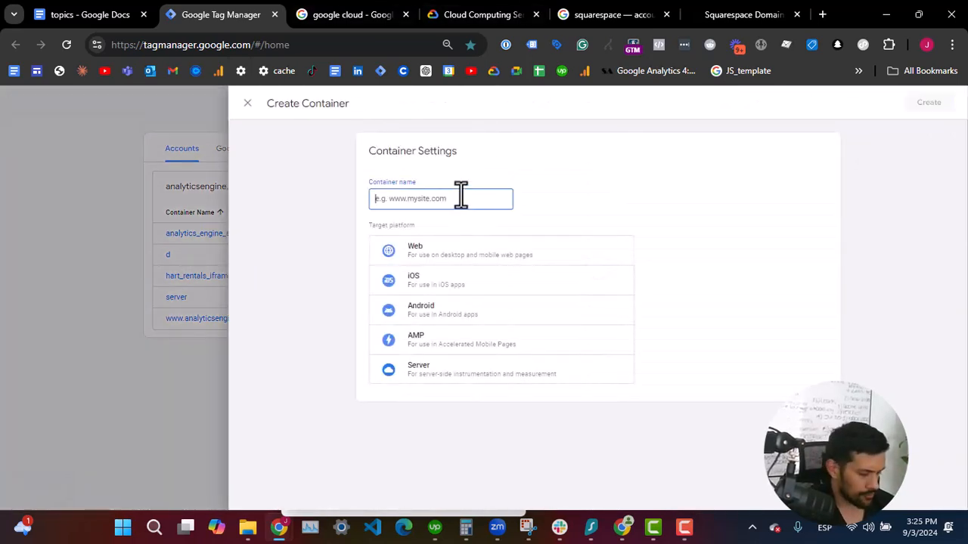
{"action": "type", "text": "d"}
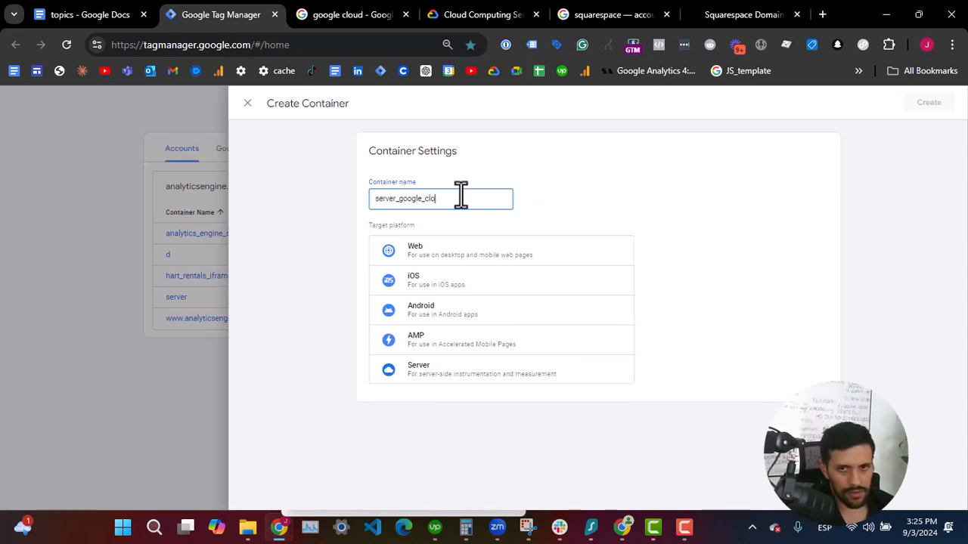
{"action": "type", "text": "d"}
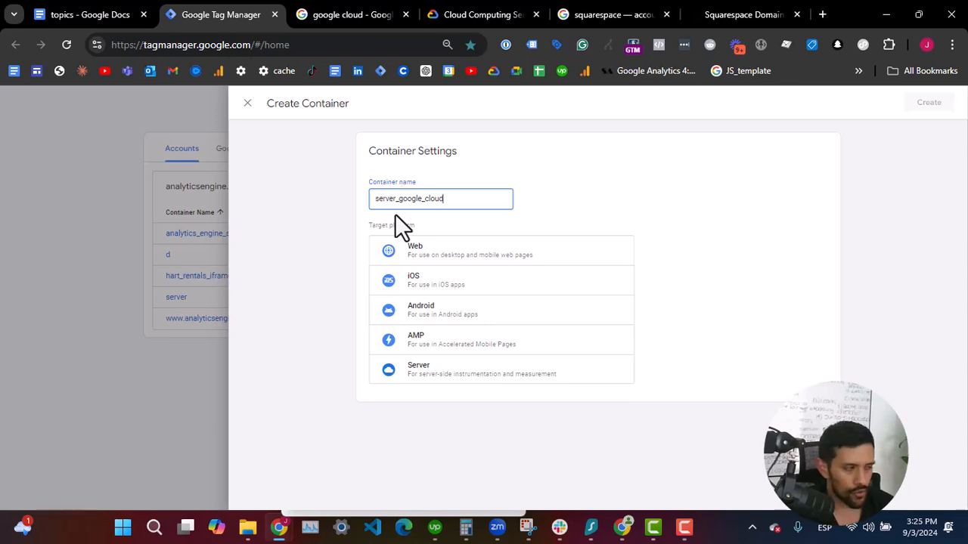
{"action": "left_click", "coordinate": [504, 387]}
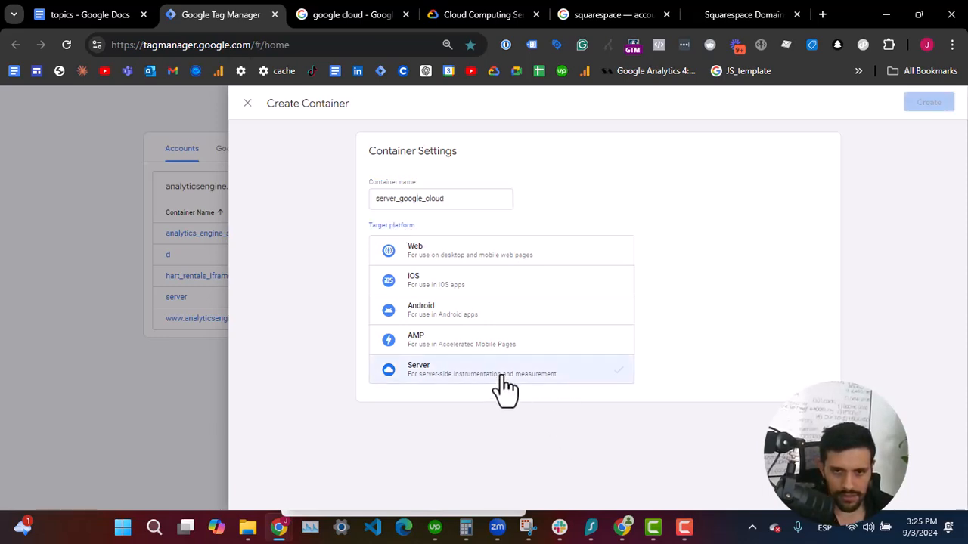
{"action": "left_click", "coordinate": [930, 103]}
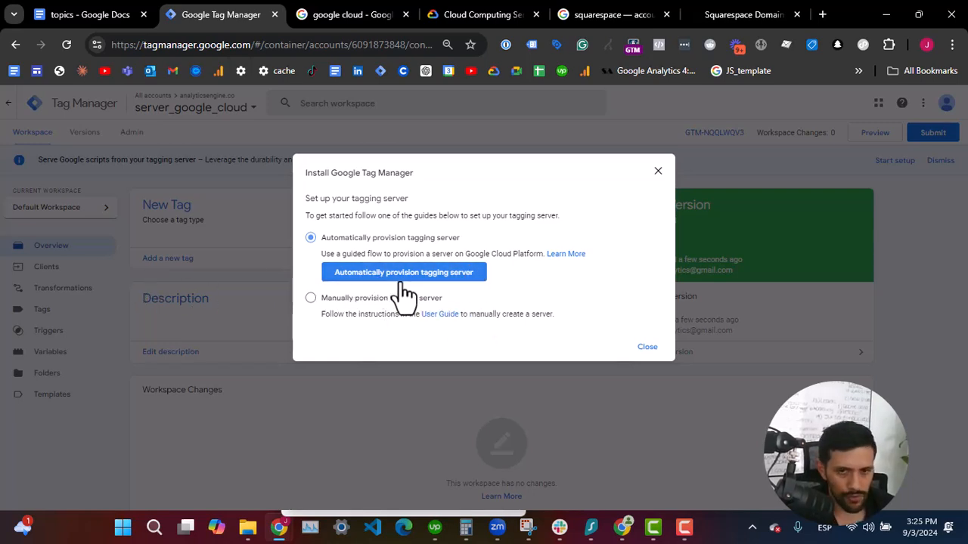
Automatically provision the tagging server with the bernalytics billing account, after looking at the manual provisioning option.
{"action": "left_click", "coordinate": [310, 298]}
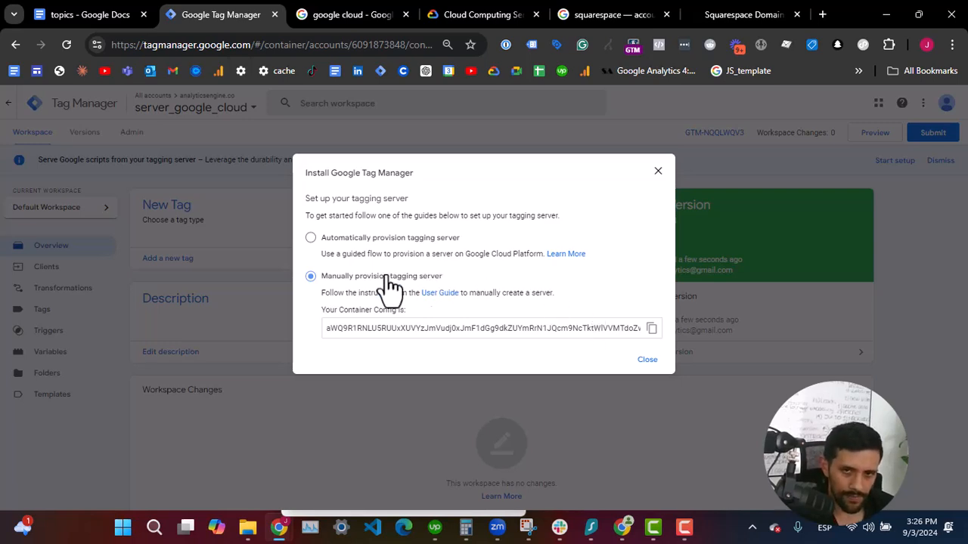
{"action": "left_click", "coordinate": [310, 239]}
{"action": "left_click", "coordinate": [411, 276]}
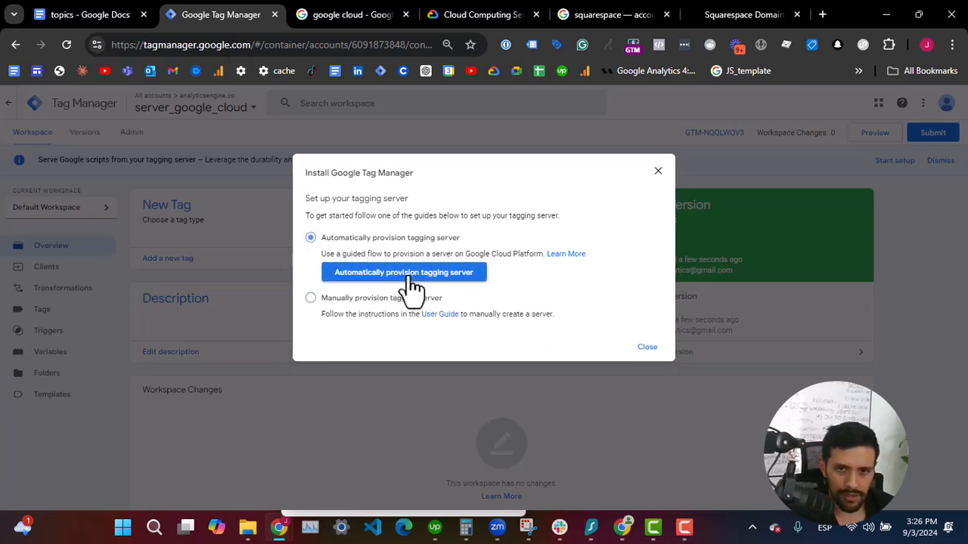
{"action": "left_click", "coordinate": [402, 268]}
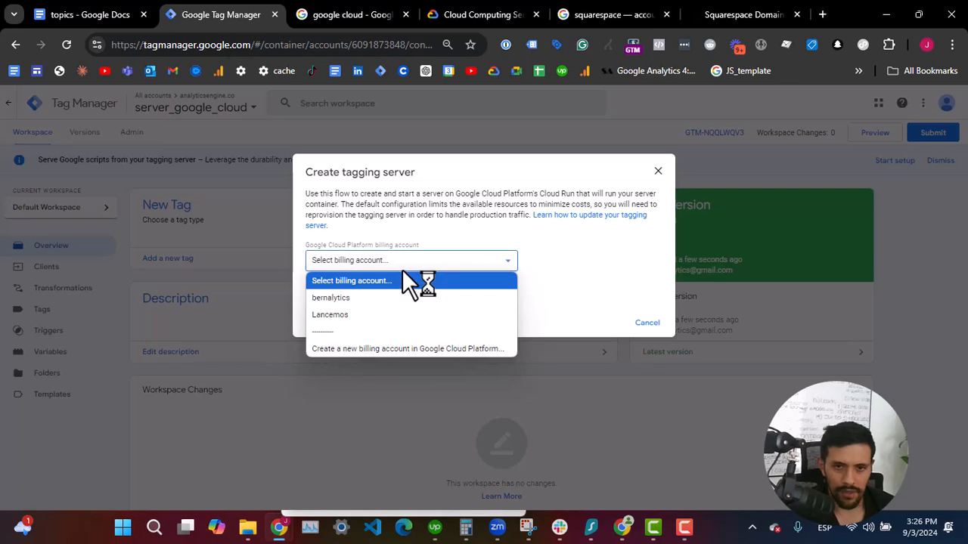
{"action": "left_click", "coordinate": [383, 298]}
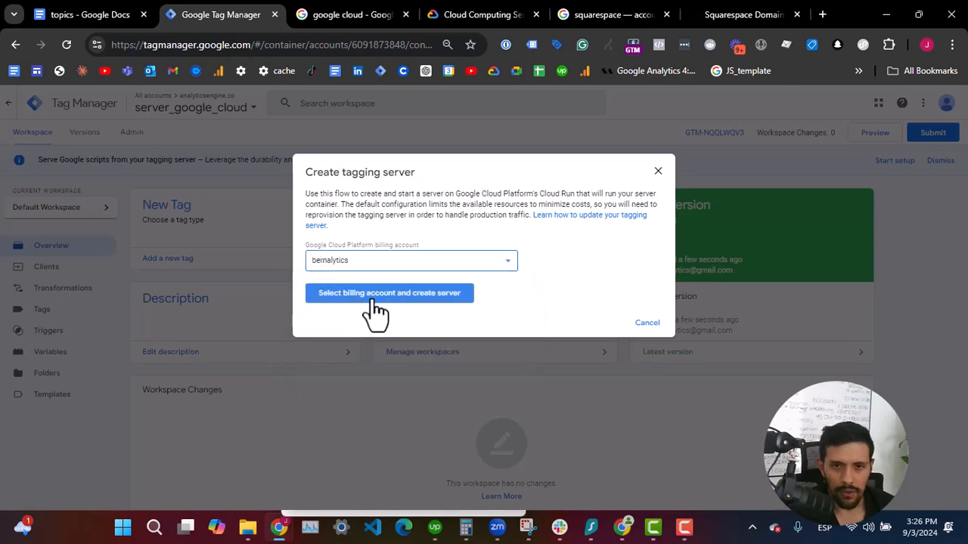
{"action": "left_click", "coordinate": [376, 296]}
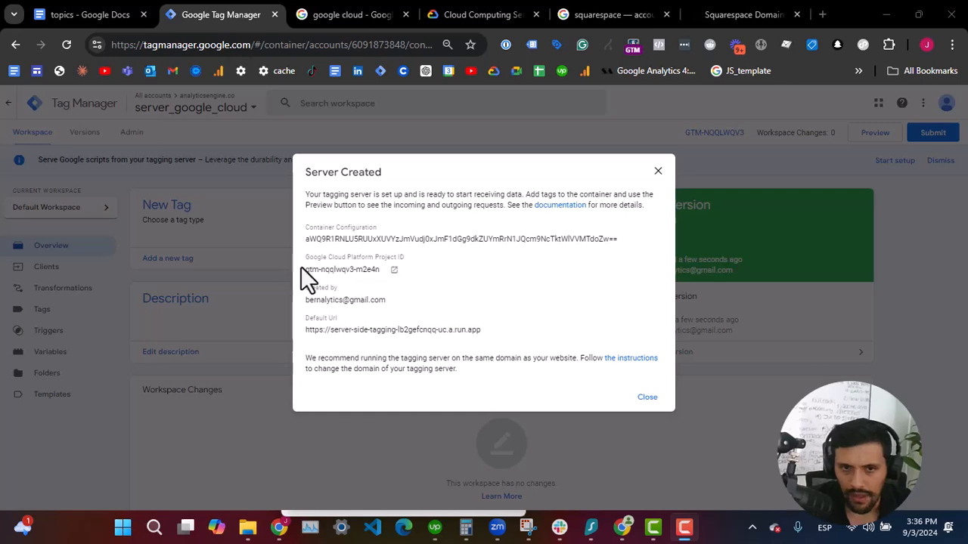
Open the new tagging server's project in Google Cloud from its project ID.
{"action": "left_click_drag", "start_coordinate": [302, 270], "coordinate": [378, 269]}
{"action": "left_click", "coordinate": [393, 269]}
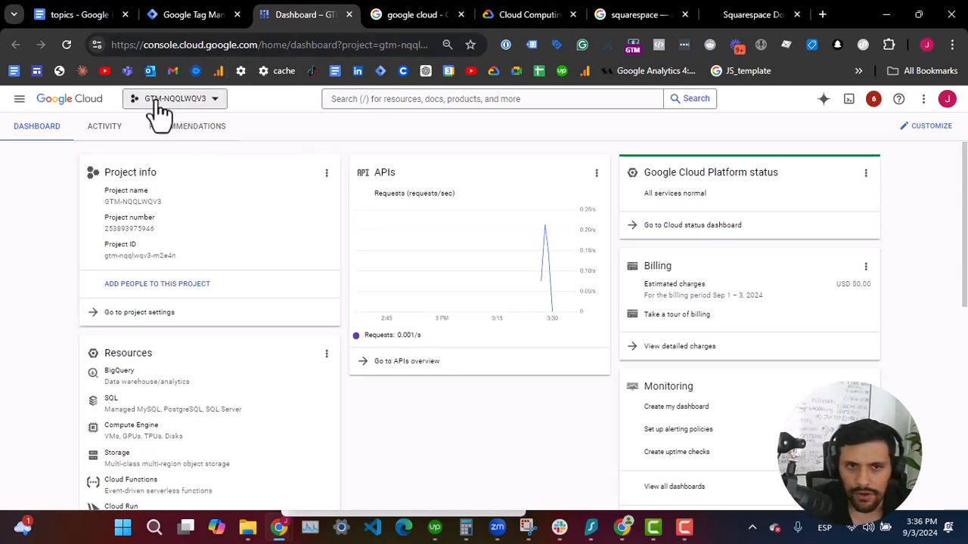
{"action": "key", "text": "ctrl+plus"}
{"action": "key", "text": "ctrl+plus"}
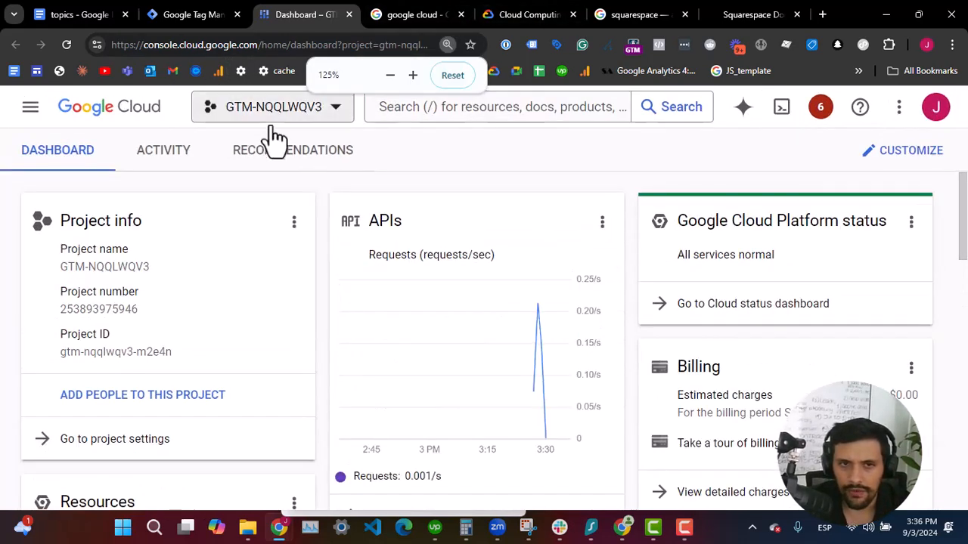
{"action": "key", "text": "ctrl+minus"}
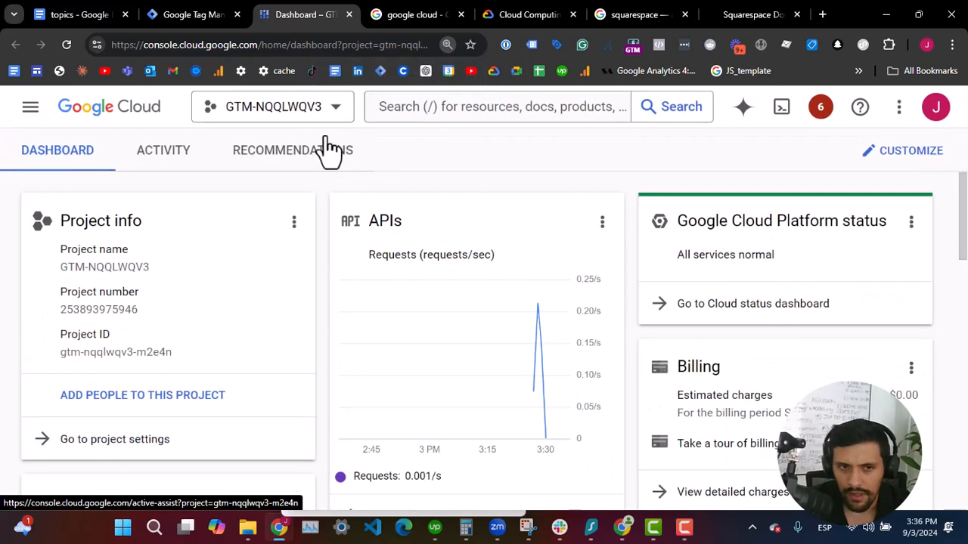
Search the project for cloud run, go to Cloud Run and open the server-side-tagging service.
{"action": "left_click", "coordinate": [450, 115]}
{"action": "type", "text": "cloud"}
{"action": "key", "text": "BackSpace"}
{"action": "type", "text": "d run"}
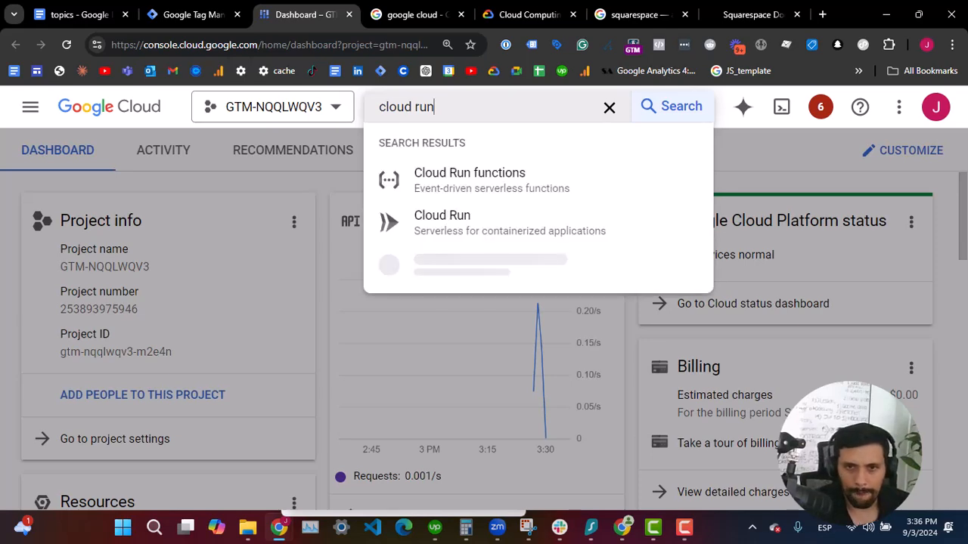
{"action": "left_click", "coordinate": [461, 226]}
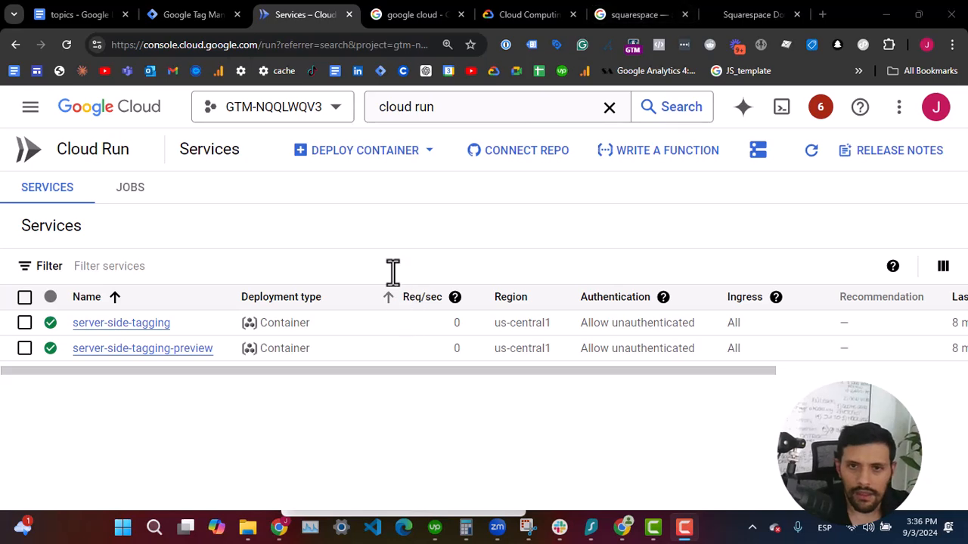
{"action": "left_click", "coordinate": [110, 328]}
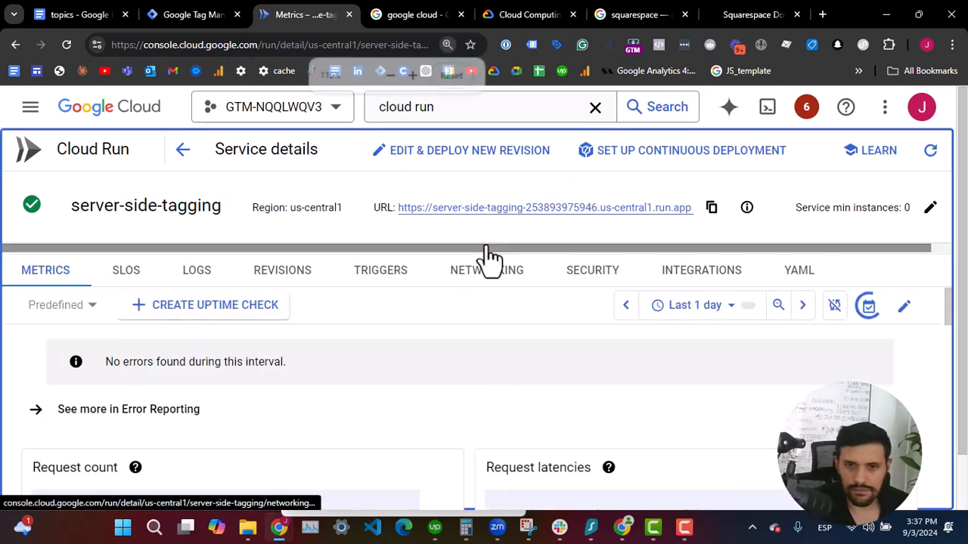
Start adding a Custom domains - Google Cloud Load Balancing integration to the server-side-tagging service.
{"action": "key", "text": "ctrl+minus"}
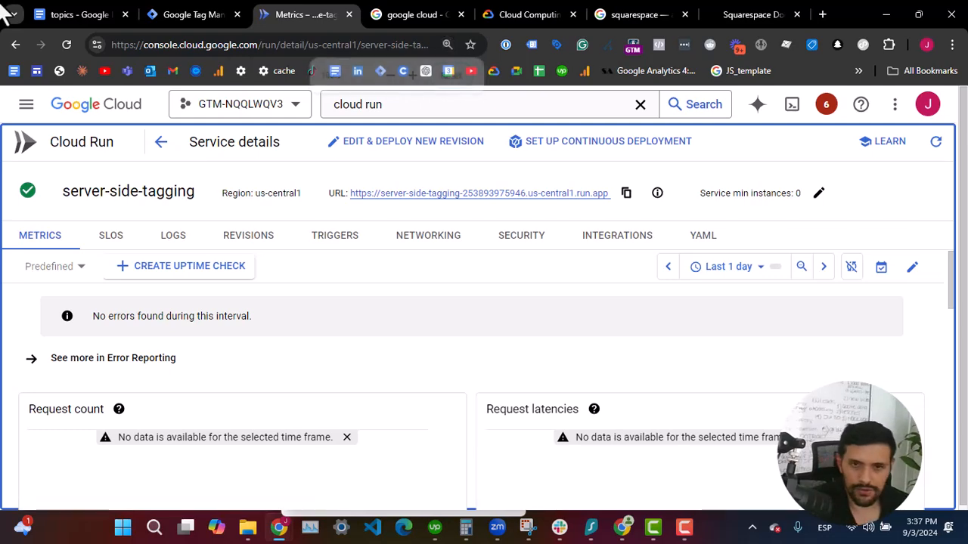
{"action": "key", "text": "ctrl+minus"}
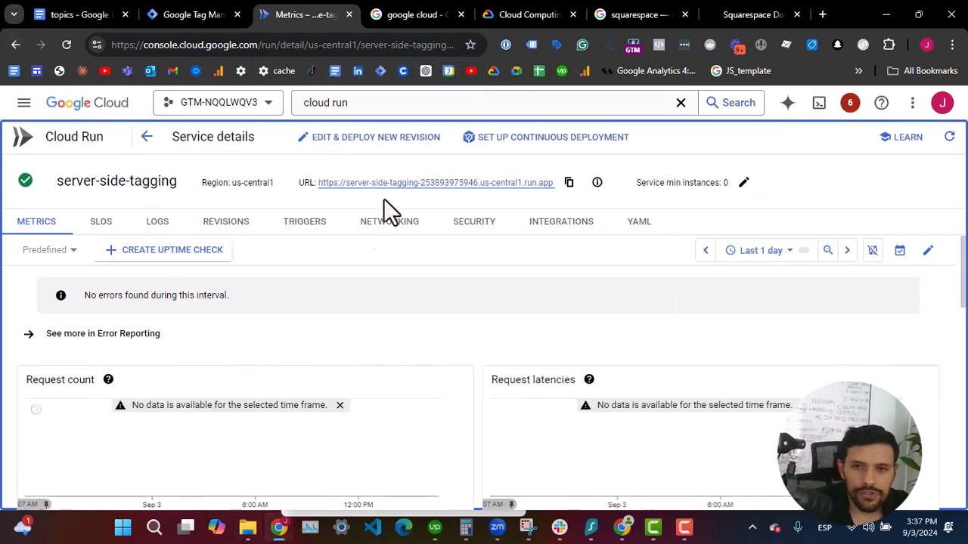
{"action": "left_click", "coordinate": [578, 240]}
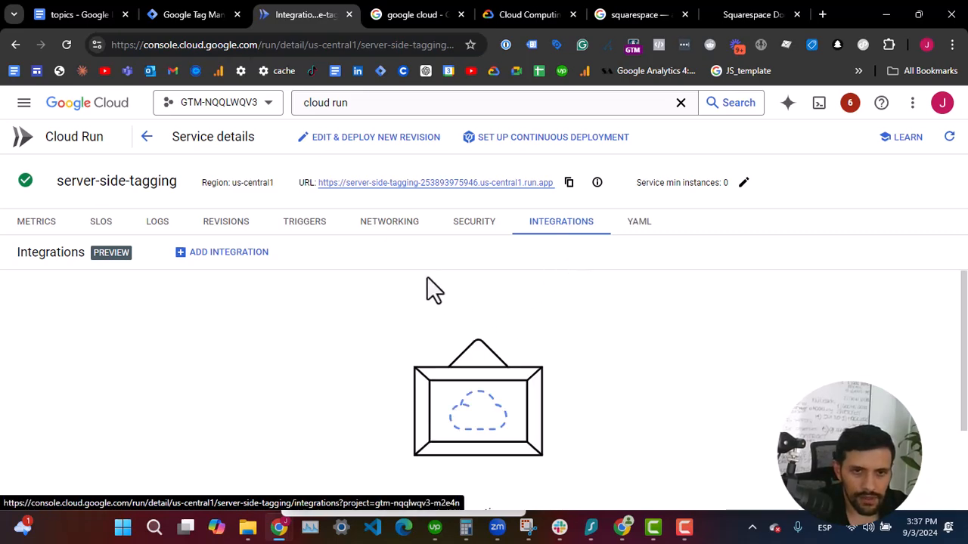
{"action": "scroll", "coordinate": [431, 303], "scroll_direction": "down", "scroll_amount": 2}
{"action": "left_click", "coordinate": [495, 487]}
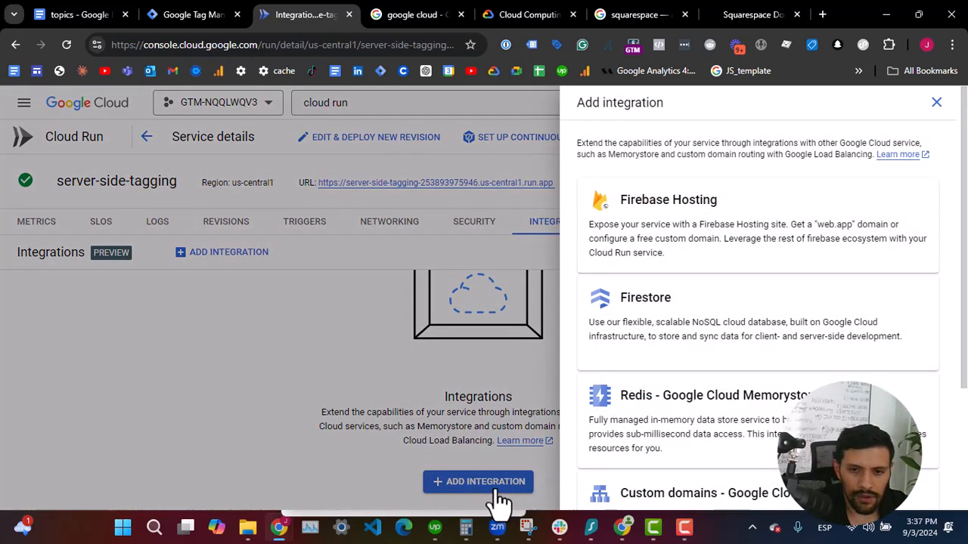
{"action": "scroll", "coordinate": [804, 301], "scroll_direction": "down", "scroll_amount": 1}
{"action": "scroll", "coordinate": [804, 310], "scroll_direction": "down", "scroll_amount": 1}
{"action": "left_click", "coordinate": [698, 371]}
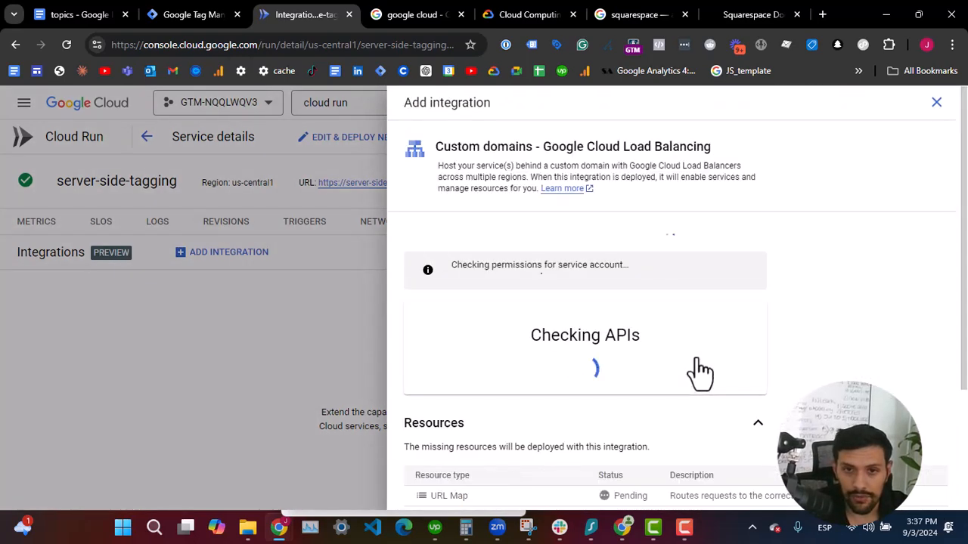
Set the integration's first route domain to sgtm.analyticengine.co.
{"action": "left_click", "coordinate": [450, 320]}
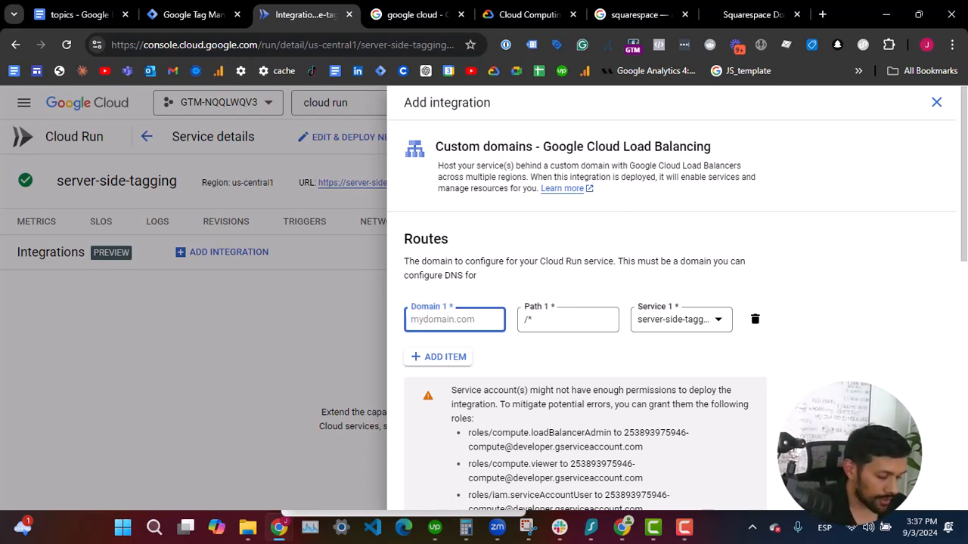
{"action": "type", "text": "sgtm.analytice"}
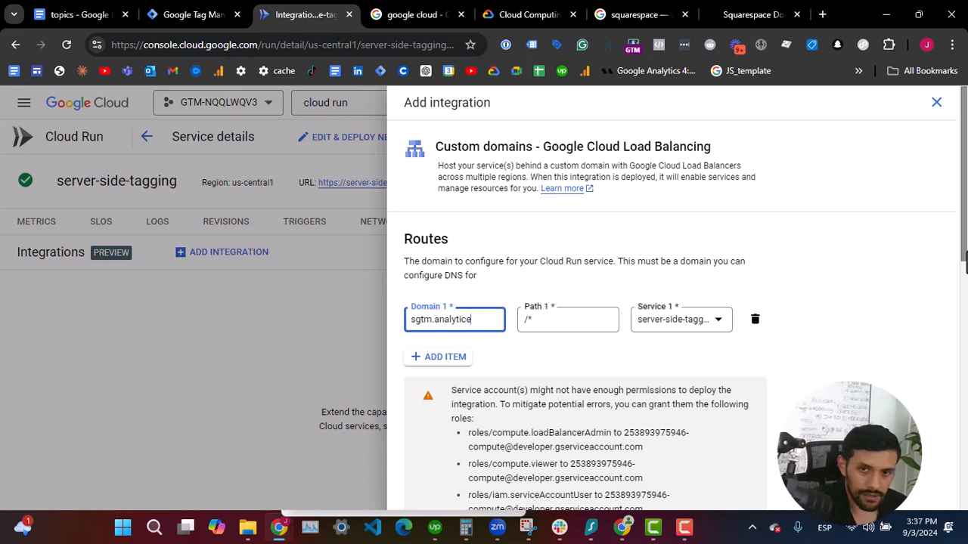
{"action": "type", "text": "ngine.co"}
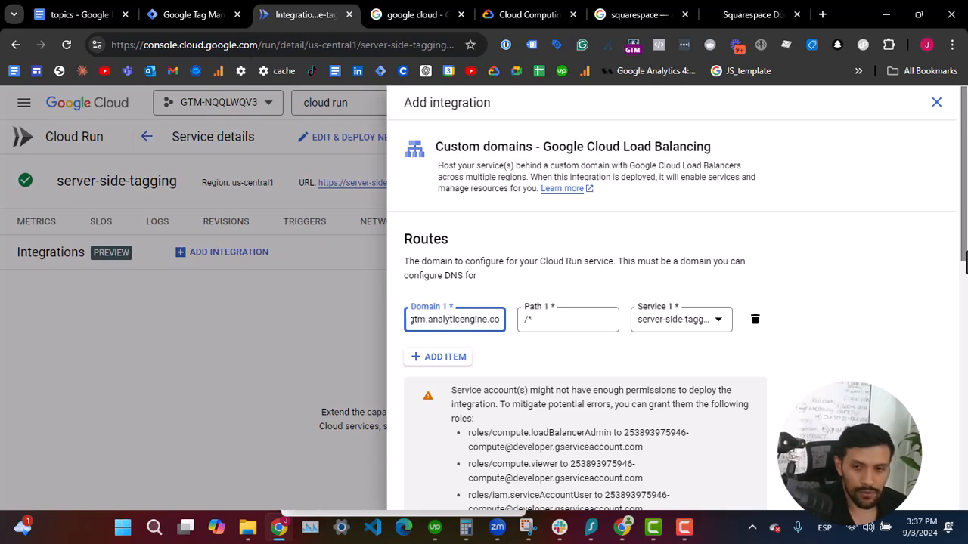
Grant the service account the missing roles listed for deploying the integration.
{"action": "scroll", "coordinate": [418, 317], "scroll_direction": "down", "scroll_amount": 2}
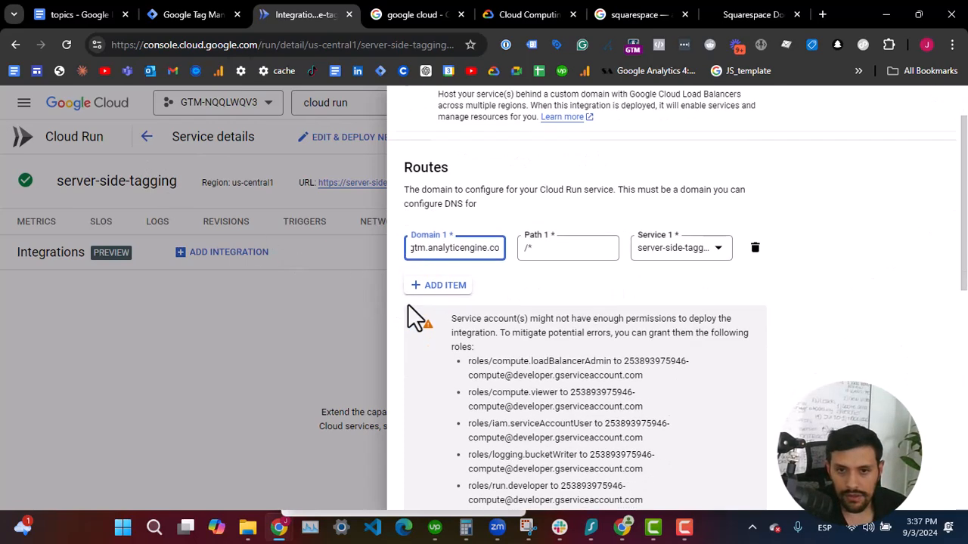
{"action": "scroll", "coordinate": [435, 321], "scroll_direction": "down", "scroll_amount": 3}
{"action": "scroll", "coordinate": [510, 320], "scroll_direction": "up", "scroll_amount": 1}
{"action": "left_click", "coordinate": [483, 370]}
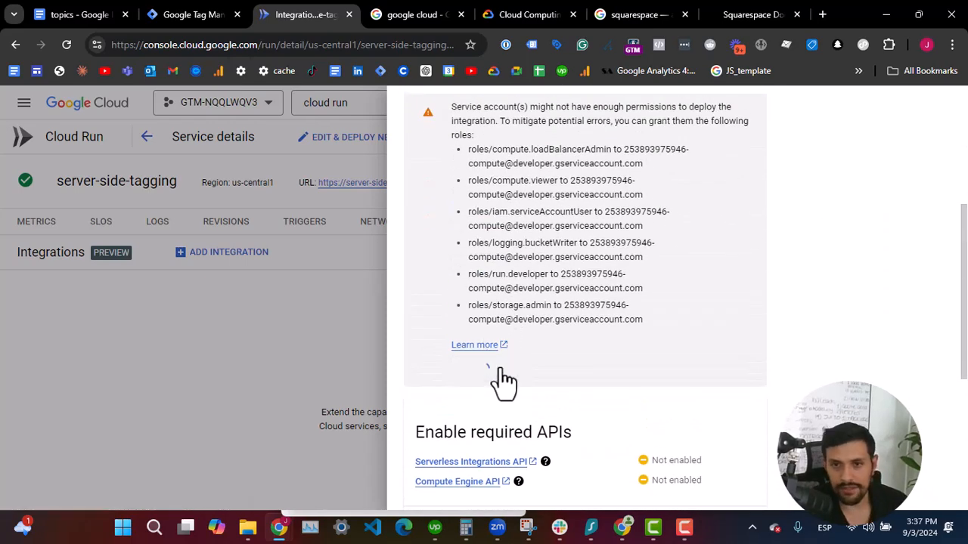
Review the resources the integration deploys and enable the required Serverless Integrations and Compute Engine APIs.
{"action": "scroll", "coordinate": [549, 263], "scroll_direction": "up", "scroll_amount": 1}
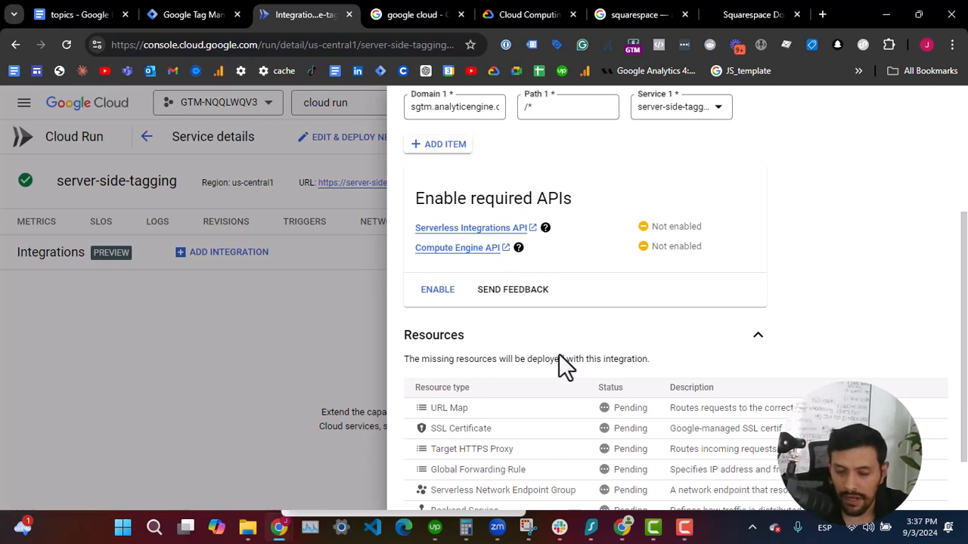
{"action": "scroll", "coordinate": [528, 366], "scroll_direction": "down", "scroll_amount": 2}
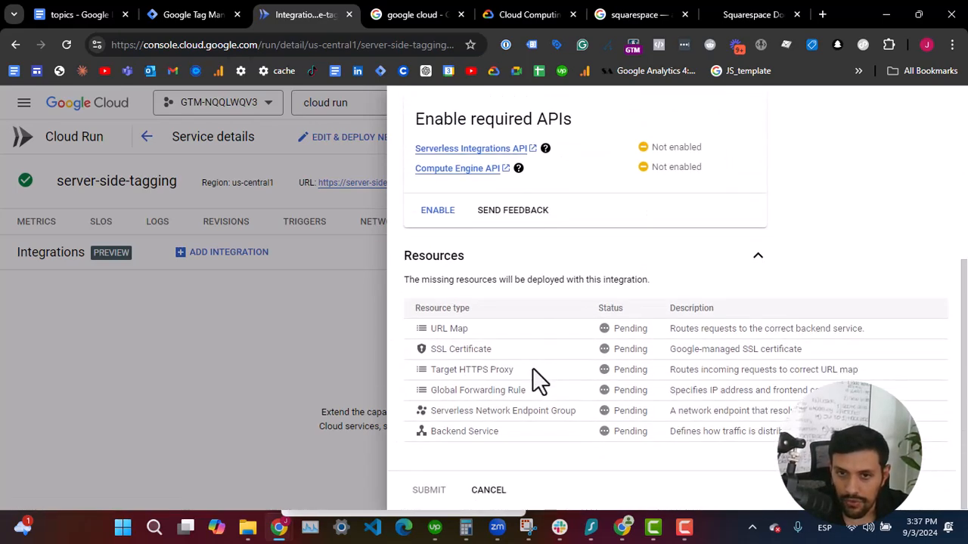
{"action": "scroll", "coordinate": [522, 363], "scroll_direction": "up", "scroll_amount": 2}
{"action": "left_click", "coordinate": [435, 353]}
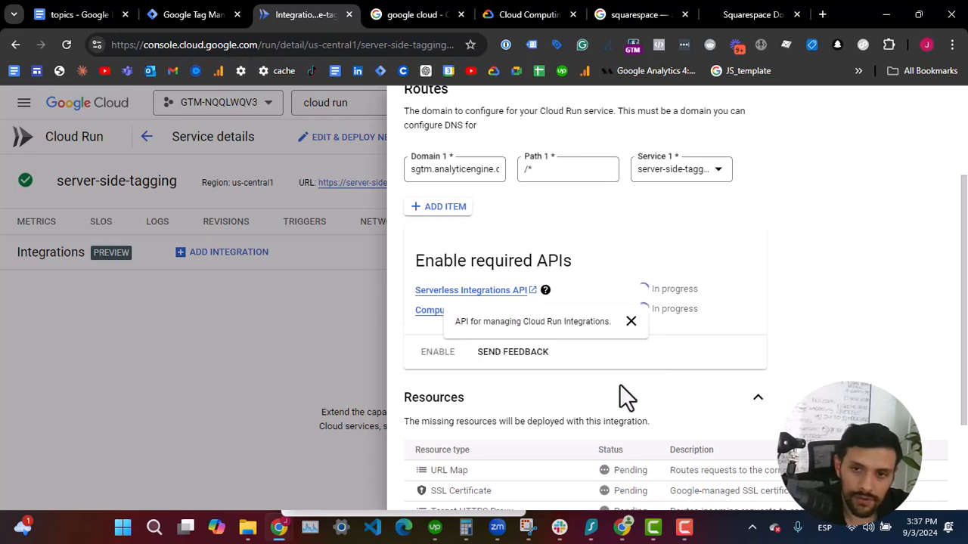
{"action": "scroll", "coordinate": [529, 318], "scroll_direction": "up", "scroll_amount": 2}
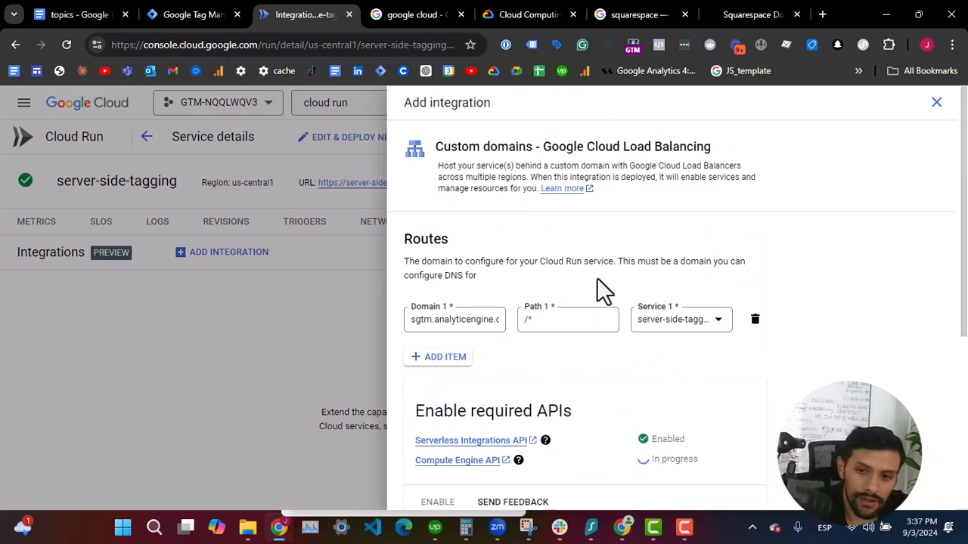
{"action": "scroll", "coordinate": [612, 324], "scroll_direction": "down", "scroll_amount": 2}
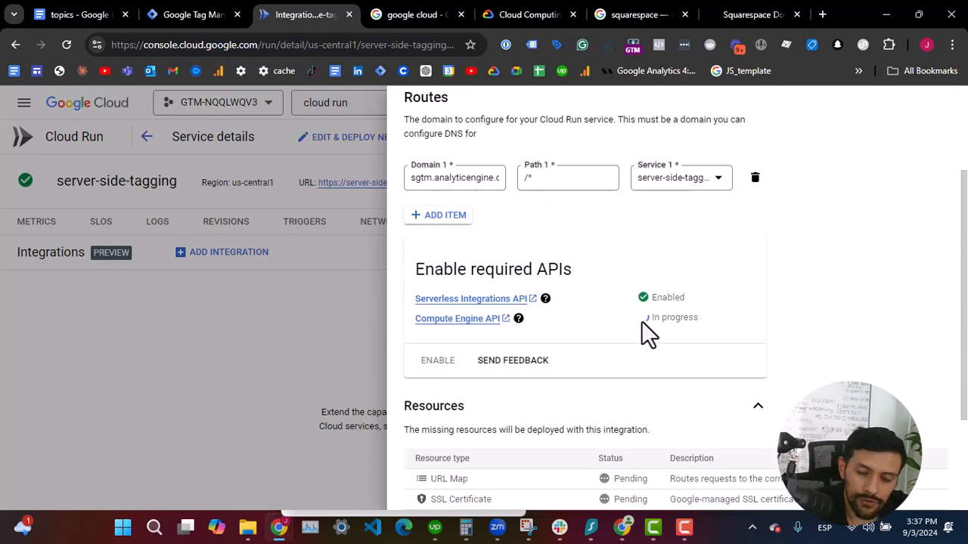
Check the enablement status of the required APIs and the resources listed for the custom domains integration.
{"action": "left_click", "coordinate": [518, 318]}
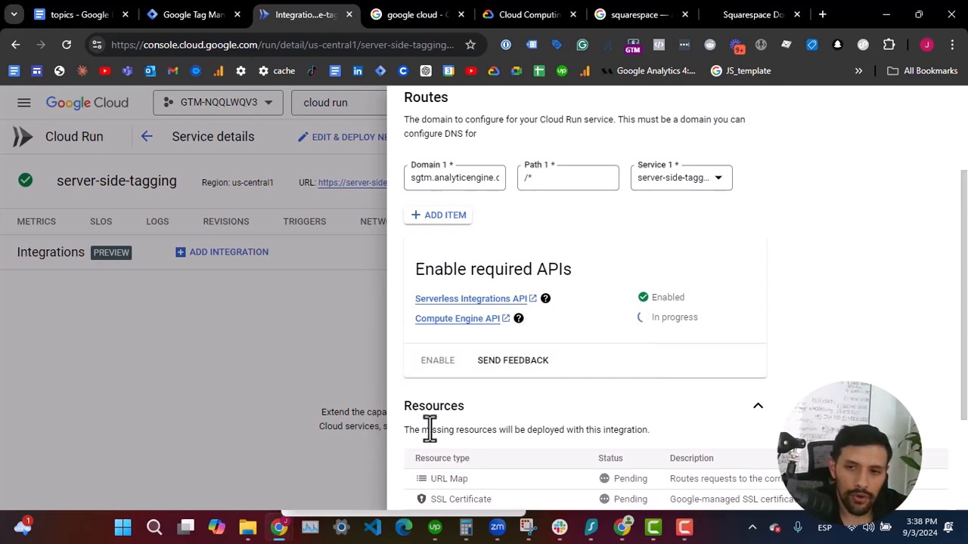
{"action": "scroll", "coordinate": [620, 412], "scroll_direction": "down", "scroll_amount": 3}
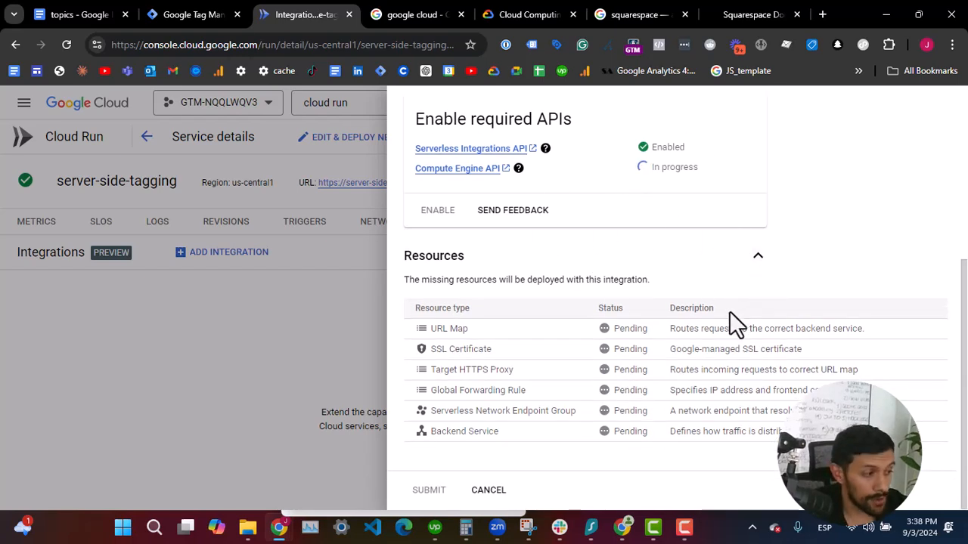
{"action": "scroll", "coordinate": [676, 310], "scroll_direction": "up", "scroll_amount": 5}
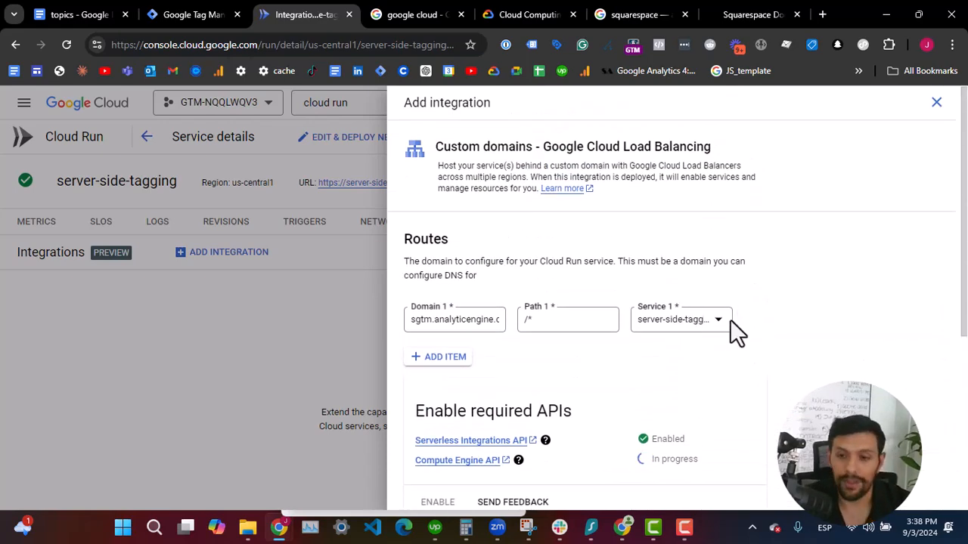
{"action": "scroll", "coordinate": [738, 423], "scroll_direction": "down", "scroll_amount": 2}
{"action": "scroll", "coordinate": [719, 420], "scroll_direction": "down", "scroll_amount": 1}
{"action": "scroll", "coordinate": [713, 446], "scroll_direction": "up", "scroll_amount": 4}
{"action": "left_click", "coordinate": [66, 44]}
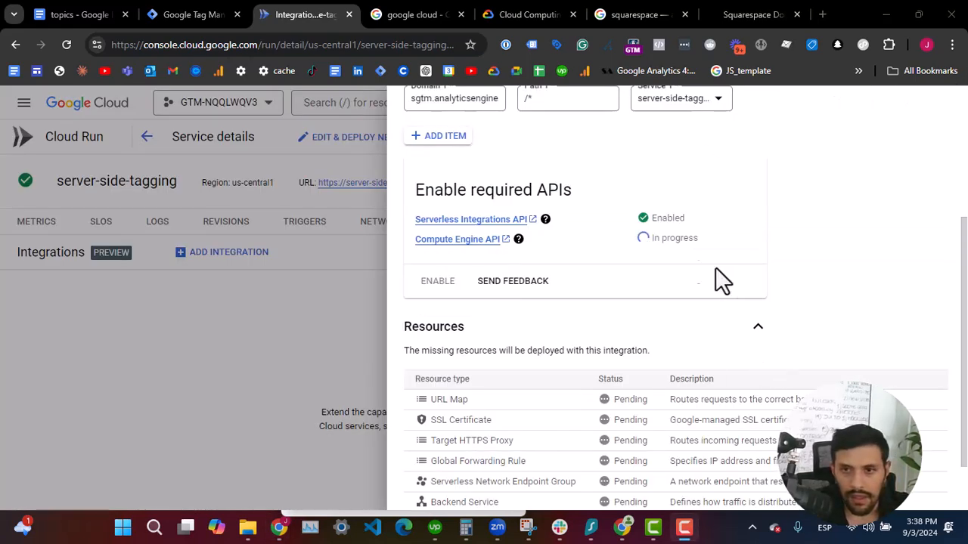
{"action": "scroll", "coordinate": [634, 250], "scroll_direction": "up", "scroll_amount": 2}
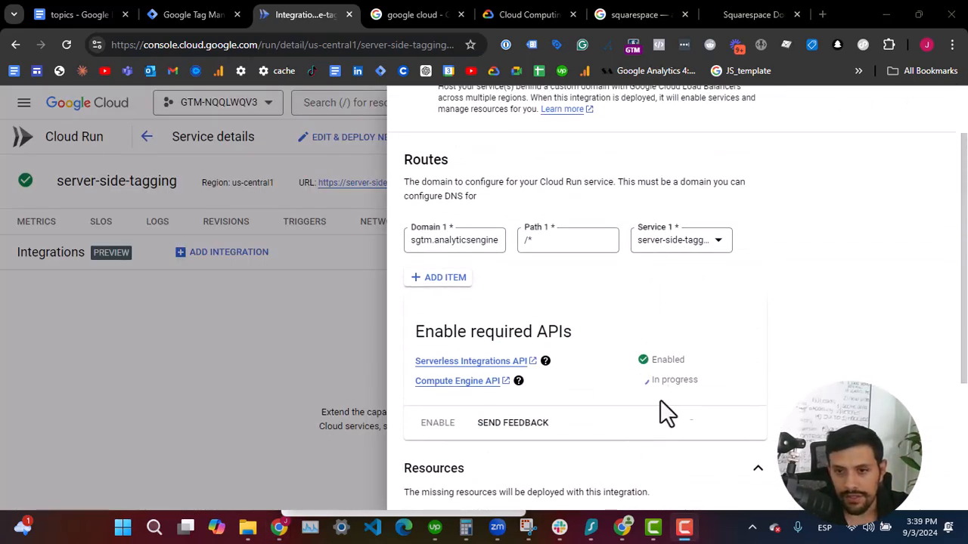
{"action": "scroll", "coordinate": [664, 389], "scroll_direction": "up", "scroll_amount": 2}
{"action": "scroll", "coordinate": [656, 397], "scroll_direction": "down", "scroll_amount": 2}
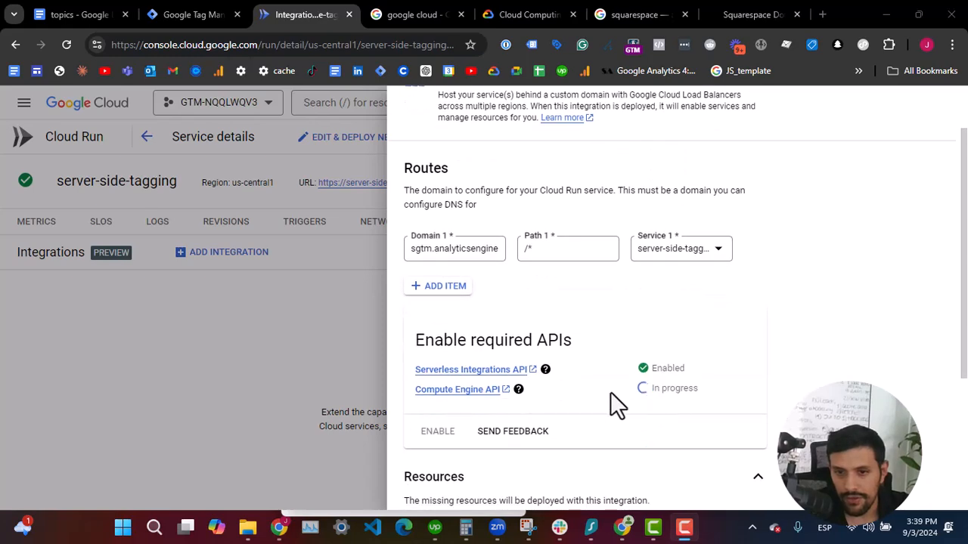
{"action": "scroll", "coordinate": [598, 390], "scroll_direction": "down", "scroll_amount": 2}
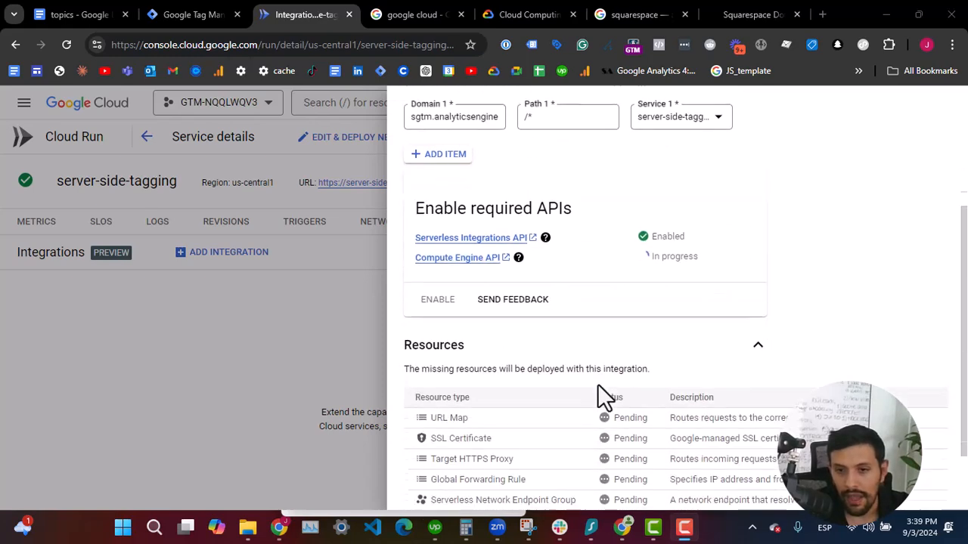
{"action": "scroll", "coordinate": [719, 359], "scroll_direction": "down", "scroll_amount": 1}
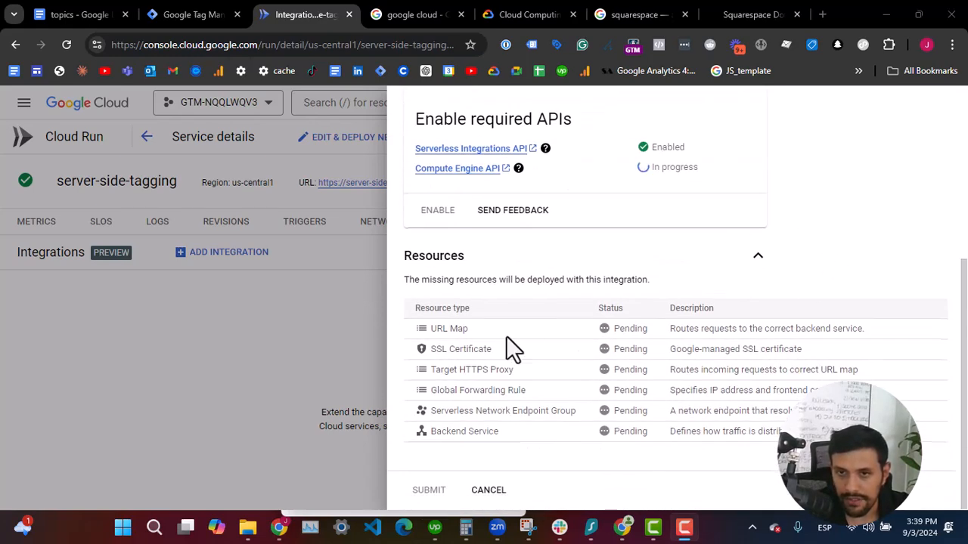
{"action": "scroll", "coordinate": [656, 350], "scroll_direction": "up", "scroll_amount": 3}
{"action": "scroll", "coordinate": [655, 349], "scroll_direction": "up", "scroll_amount": 1}
{"action": "scroll", "coordinate": [673, 345], "scroll_direction": "down", "scroll_amount": 3}
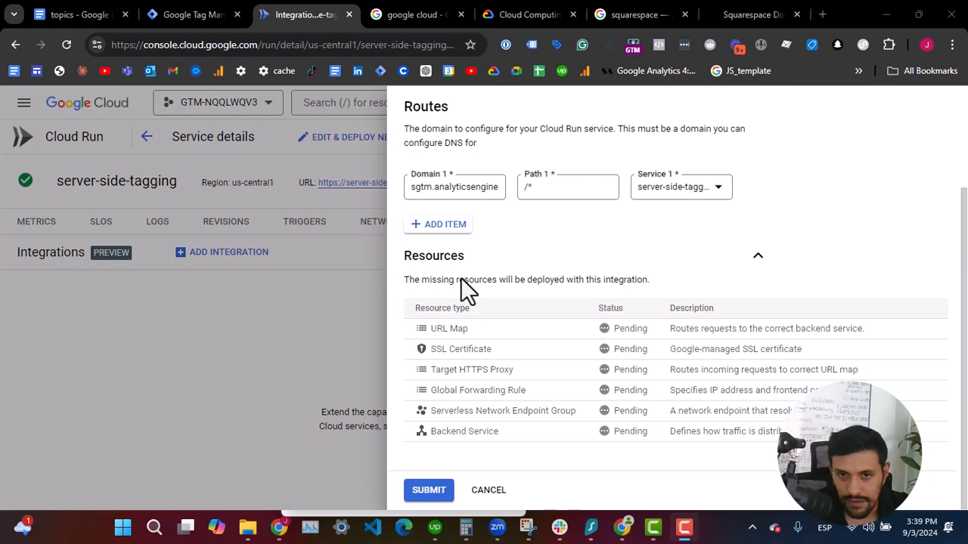
Submit the custom domains integration for deployment and dismiss the resulting error dialog and notification.
{"action": "scroll", "coordinate": [469, 302], "scroll_direction": "up", "scroll_amount": 2}
{"action": "scroll", "coordinate": [521, 424], "scroll_direction": "down", "scroll_amount": 2}
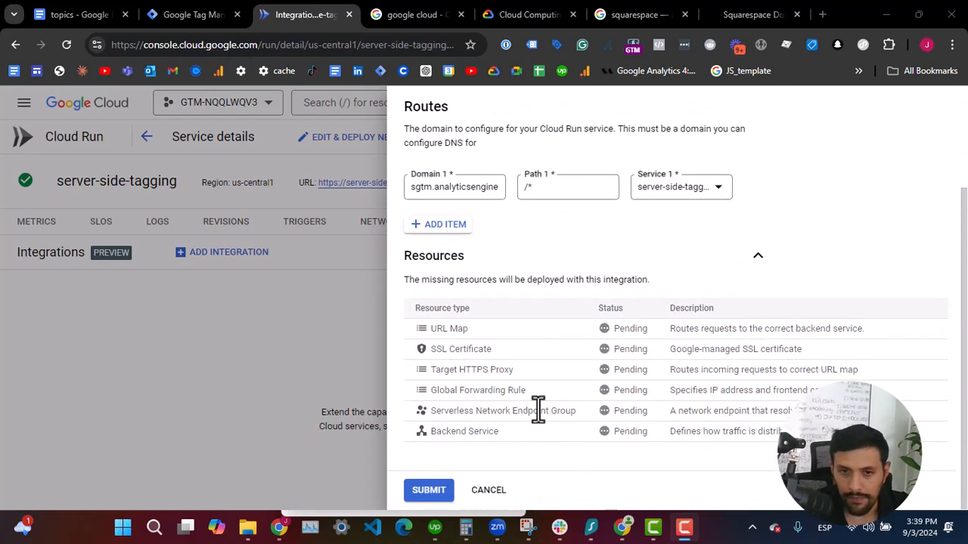
{"action": "left_click", "coordinate": [439, 491]}
{"action": "scroll", "coordinate": [518, 398], "scroll_direction": "down", "scroll_amount": 2}
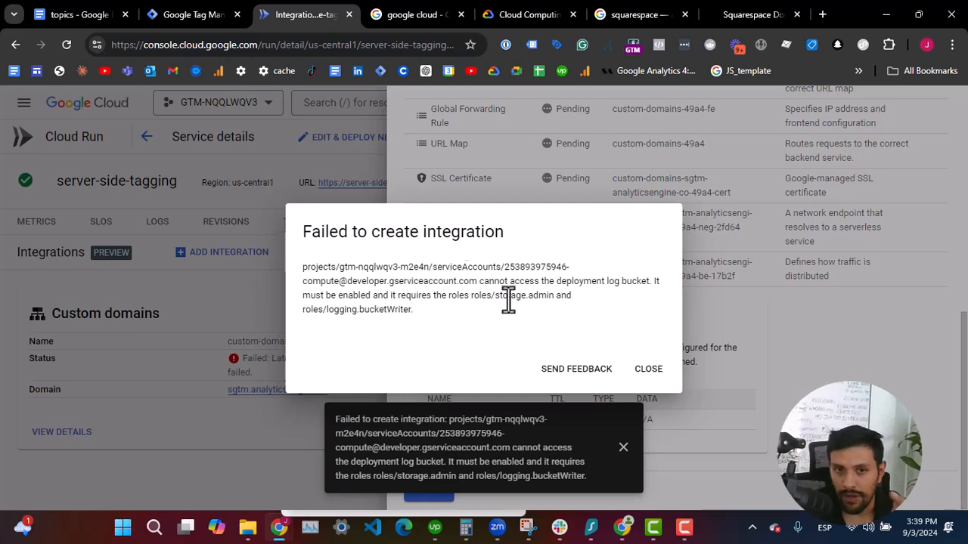
{"action": "left_click", "coordinate": [647, 375]}
{"action": "left_click", "coordinate": [616, 455]}
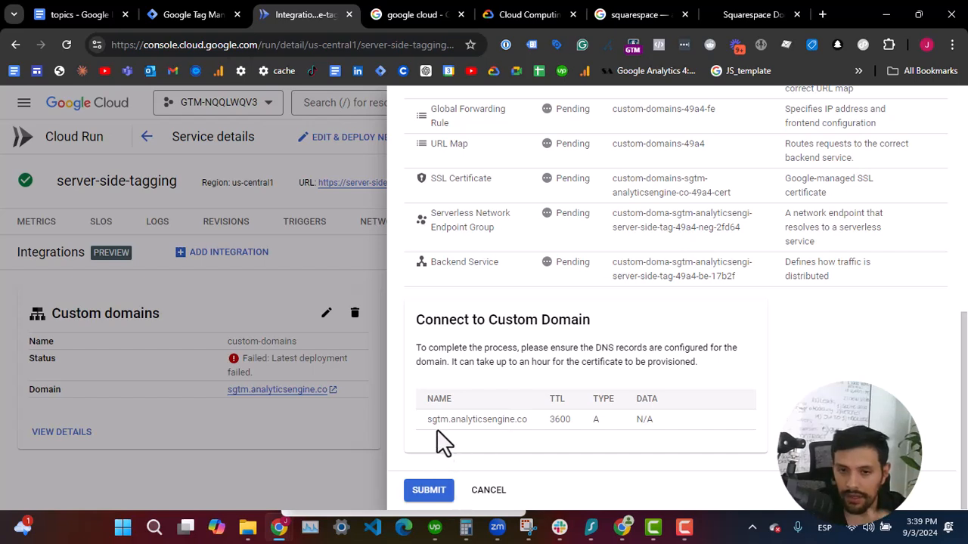
Inspect the DNS record data listed for connecting the custom domain and submit the integration again.
{"action": "left_click_drag", "start_coordinate": [453, 428], "coordinate": [633, 421]}
{"action": "left_click", "coordinate": [633, 420]}
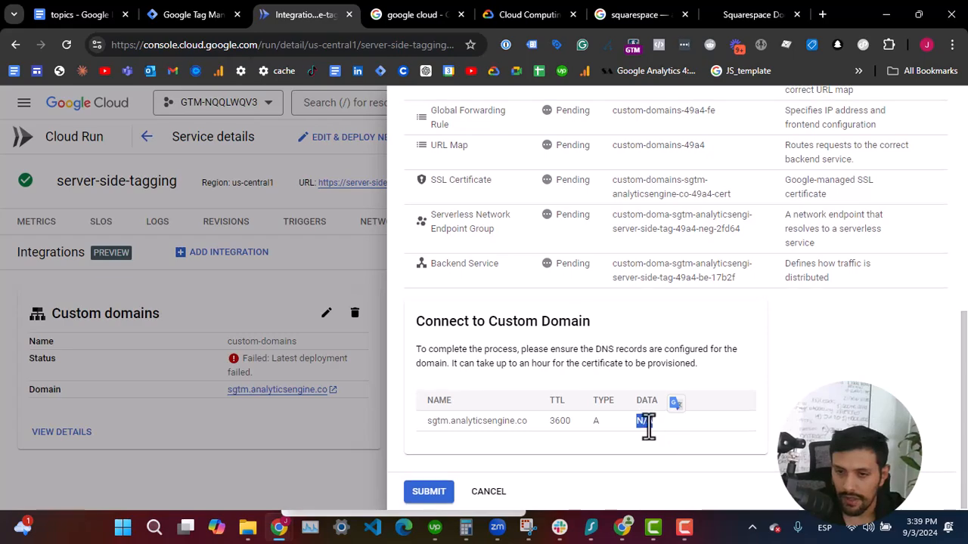
{"action": "scroll", "coordinate": [647, 420], "scroll_direction": "up", "scroll_amount": 5}
{"action": "left_click_drag", "start_coordinate": [634, 417], "coordinate": [651, 424]}
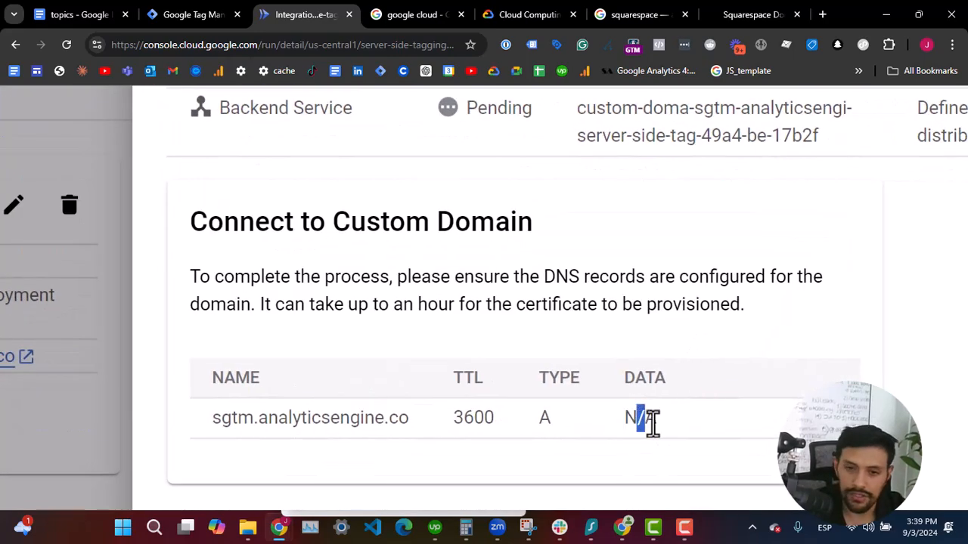
{"action": "scroll", "coordinate": [417, 389], "scroll_direction": "down", "scroll_amount": 5}
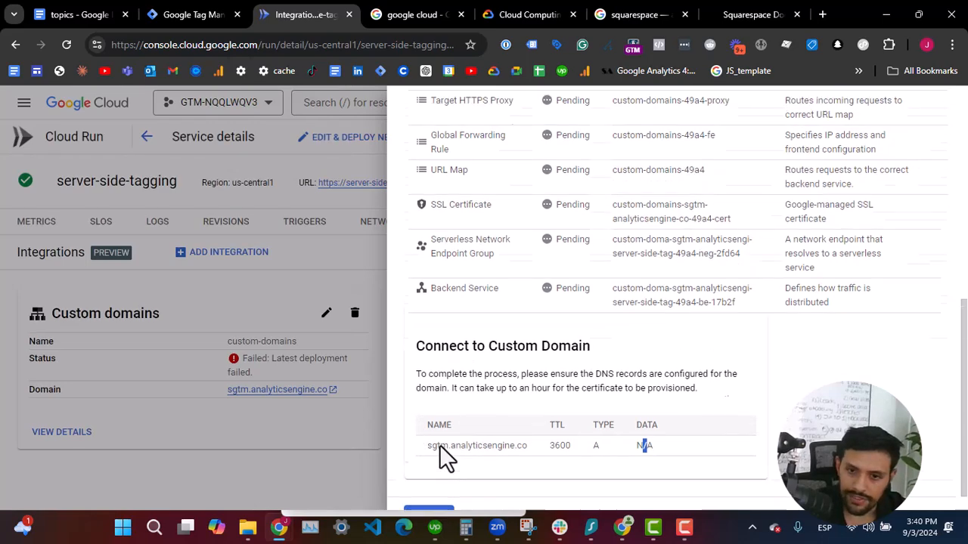
{"action": "left_click", "coordinate": [428, 493]}
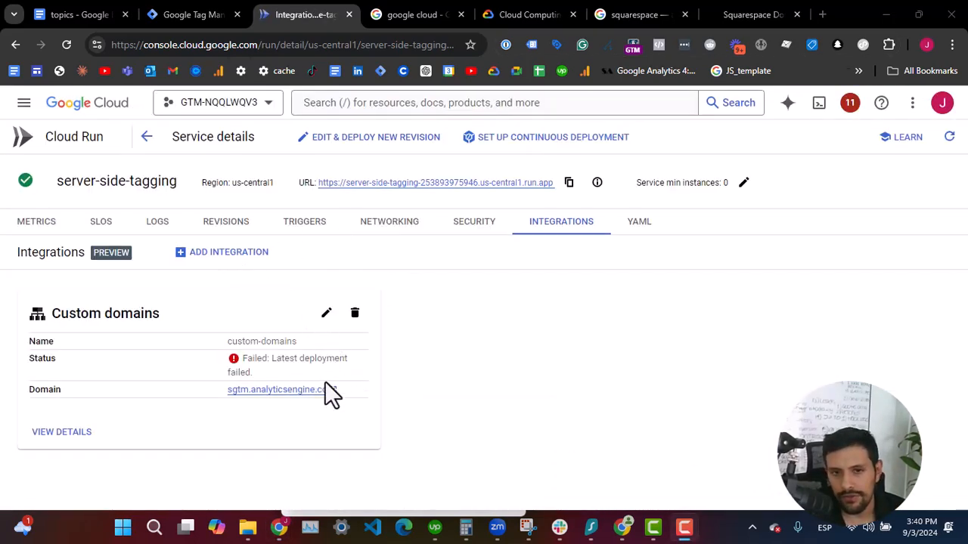
Redeploy the existing custom-domains integration by updating it with the same route, and check the status of its resources.
{"action": "left_click", "coordinate": [325, 314]}
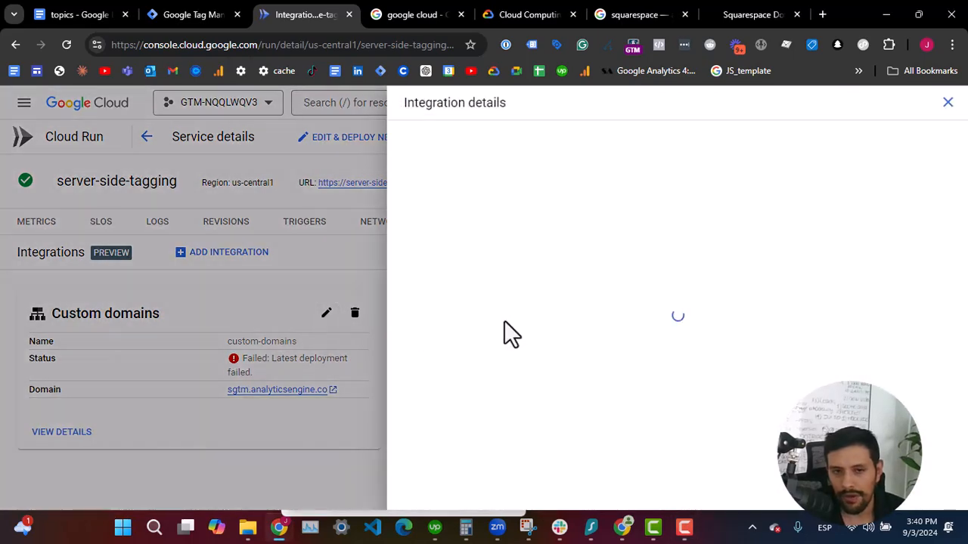
{"action": "scroll", "coordinate": [637, 335], "scroll_direction": "down", "scroll_amount": 8}
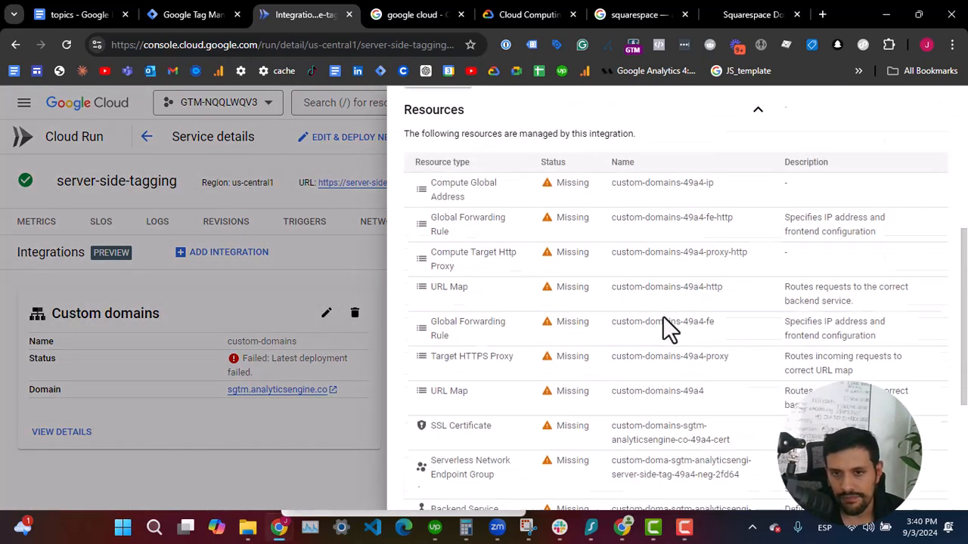
{"action": "scroll", "coordinate": [663, 315], "scroll_direction": "up", "scroll_amount": 8}
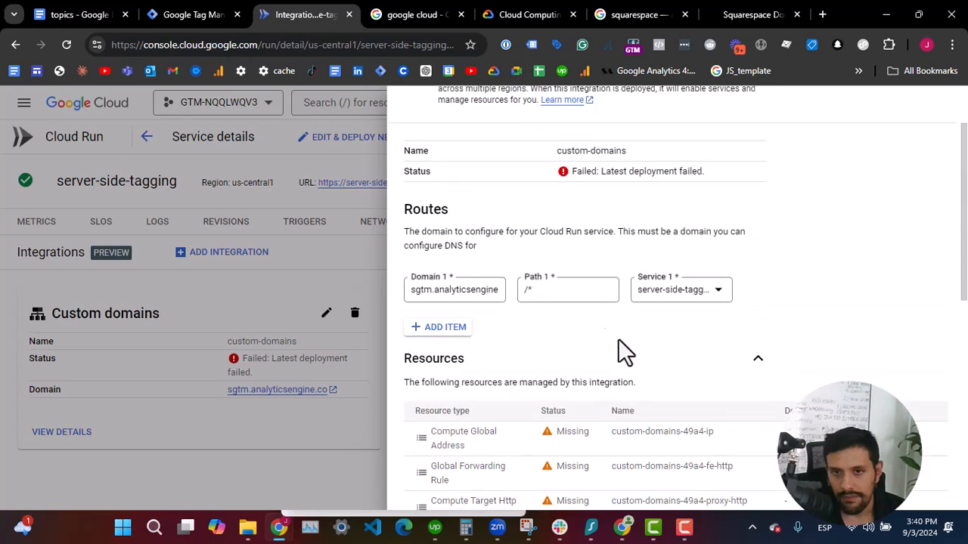
{"action": "scroll", "coordinate": [605, 325], "scroll_direction": "down", "scroll_amount": 8}
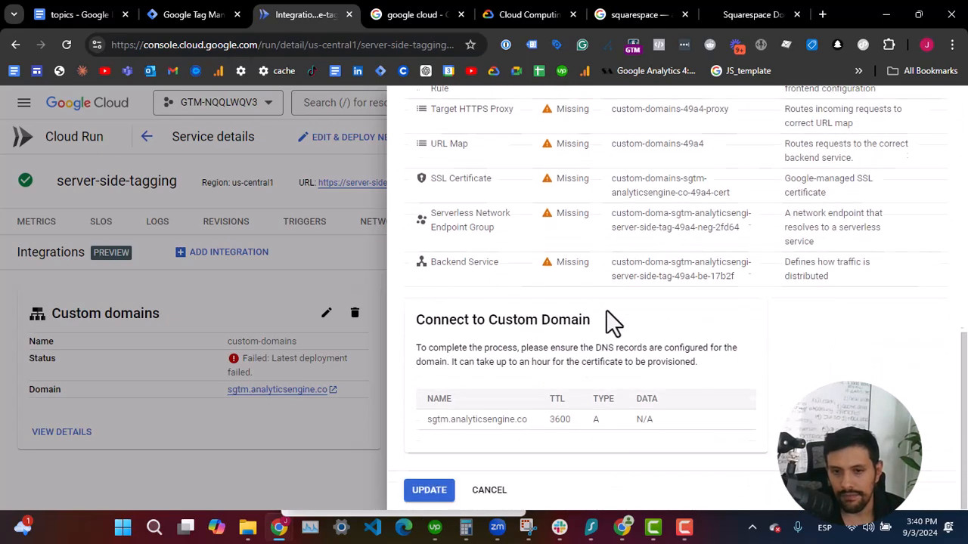
{"action": "left_click", "coordinate": [435, 488]}
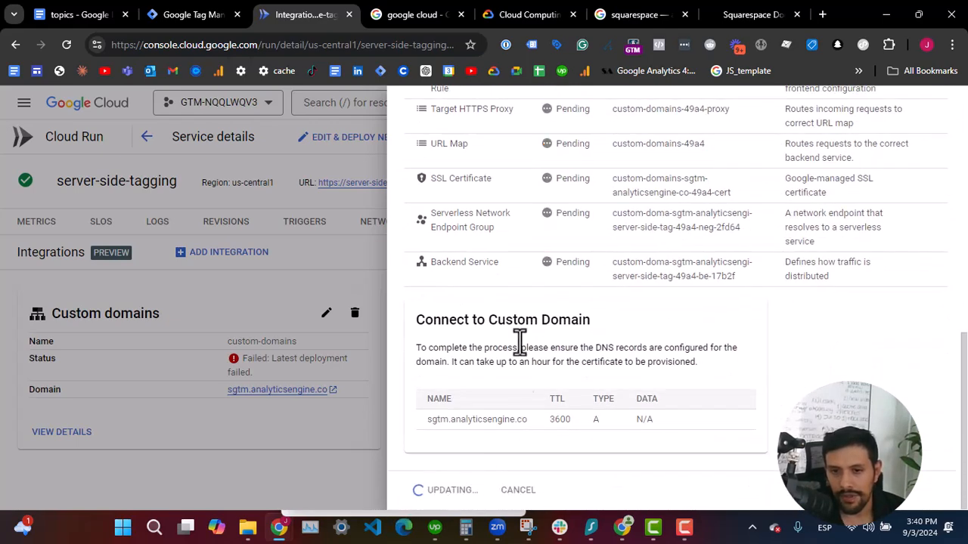
{"action": "scroll", "coordinate": [526, 376], "scroll_direction": "up", "scroll_amount": 10}
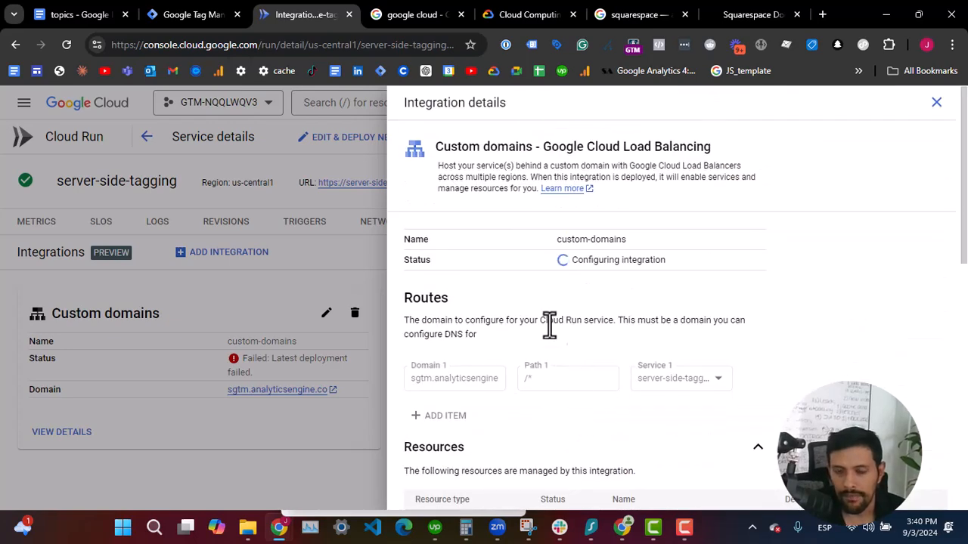
{"action": "scroll", "coordinate": [514, 265], "scroll_direction": "down", "scroll_amount": 6}
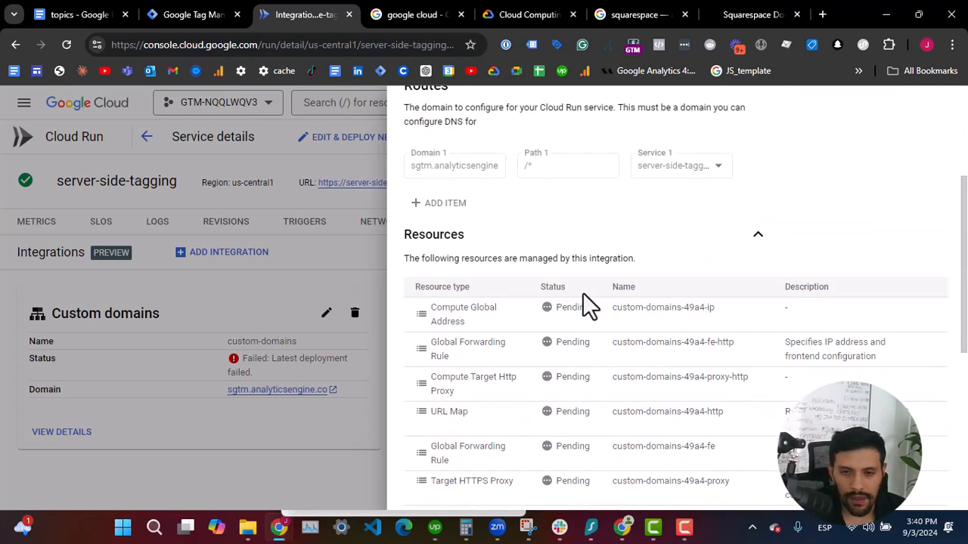
{"action": "scroll", "coordinate": [550, 355], "scroll_direction": "down", "scroll_amount": 2}
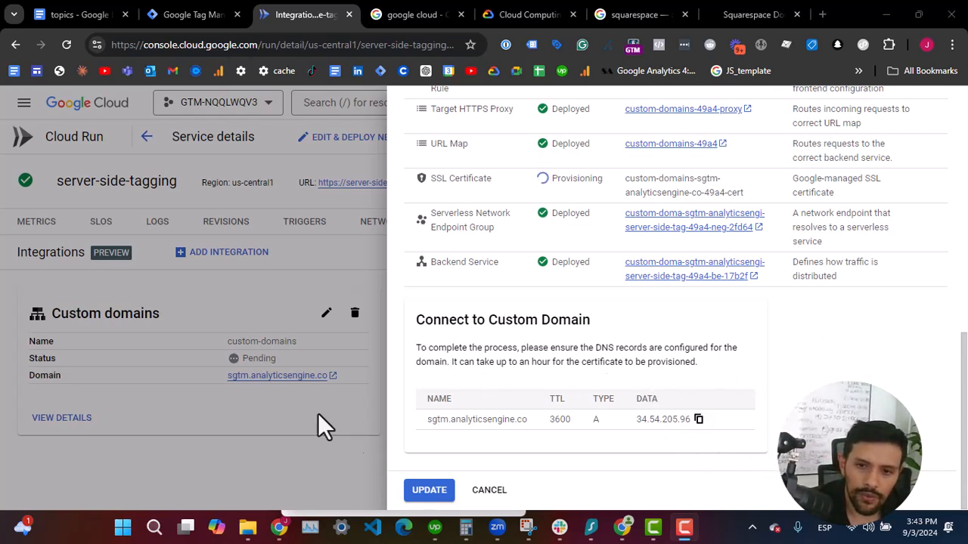
Copy the domain name sgtm.analyticsengine.co and the IP address 34.54.205.96 from the custom domain's A record.
{"action": "left_click", "coordinate": [697, 419]}
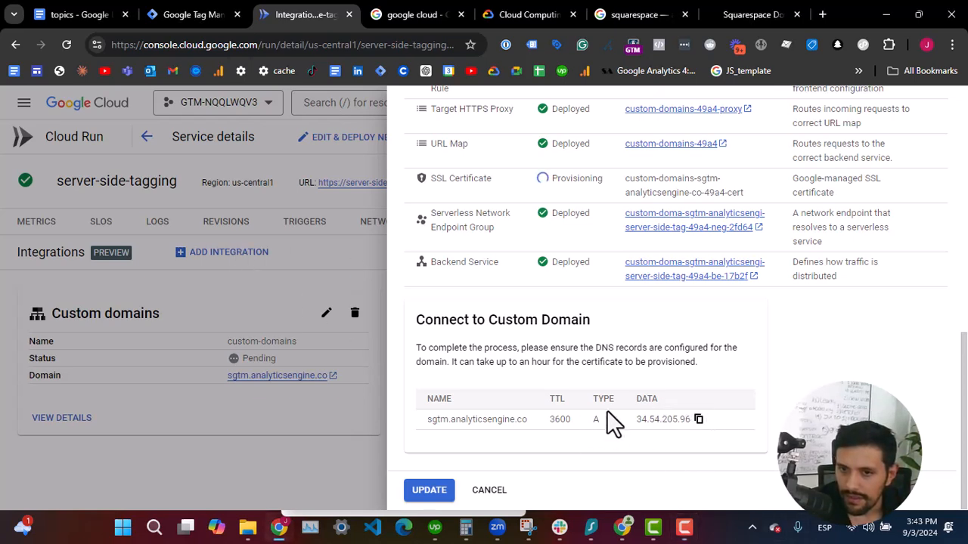
{"action": "double_click", "coordinate": [438, 420]}
{"action": "left_click", "coordinate": [439, 420]}
{"action": "right_click", "coordinate": [469, 420]}
{"action": "left_click", "coordinate": [495, 204]}
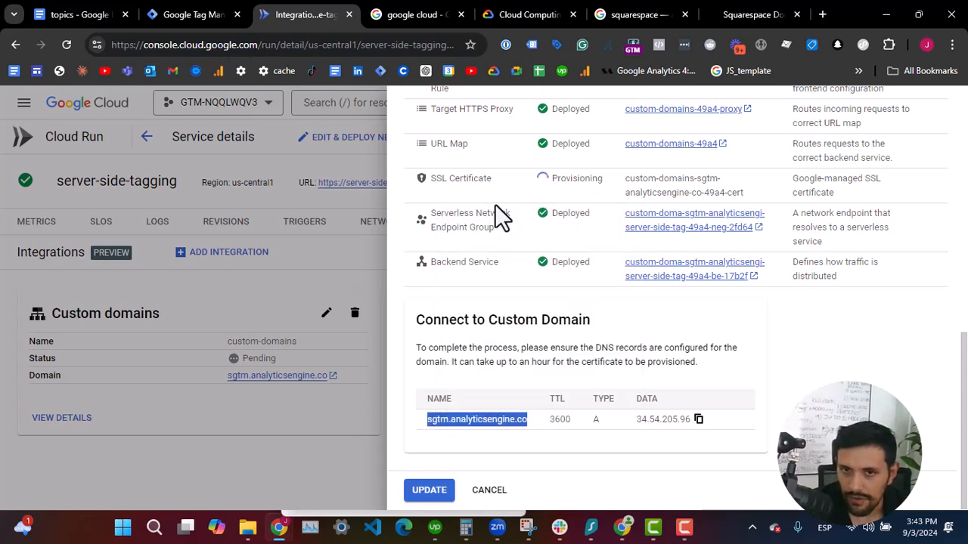
{"action": "left_click", "coordinate": [698, 421]}
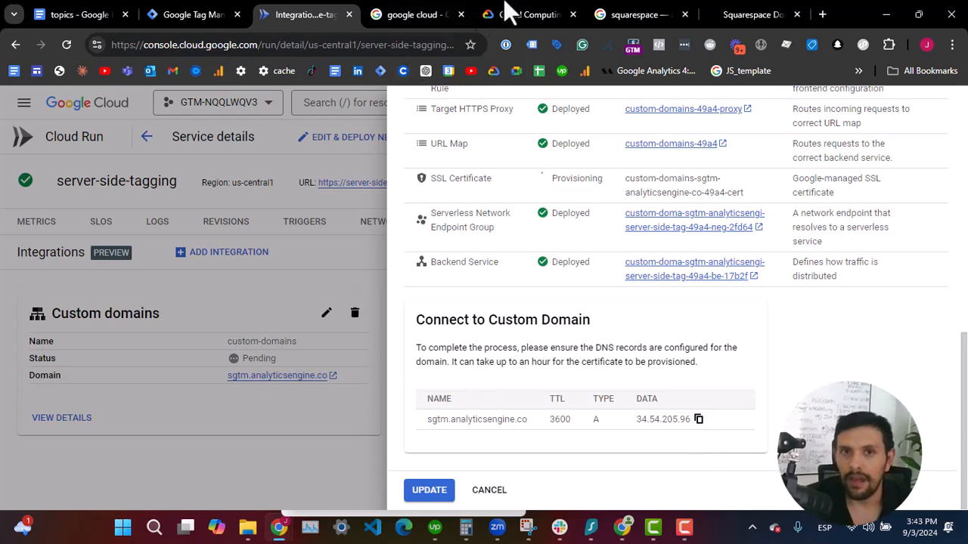
Switch to Squarespace and start a new custom record in the DNS settings of analyticsengine.co.
{"action": "left_click", "coordinate": [745, 29]}
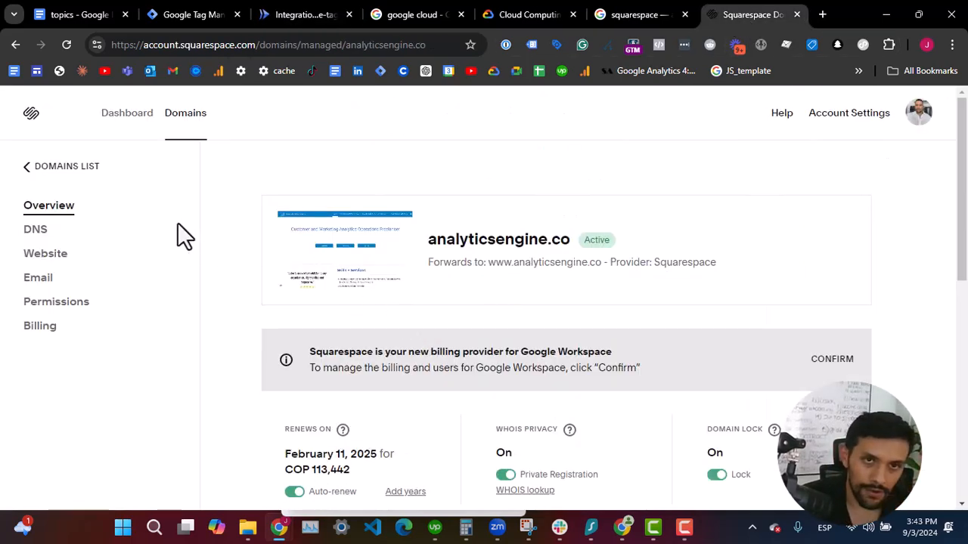
{"action": "left_click", "coordinate": [51, 234]}
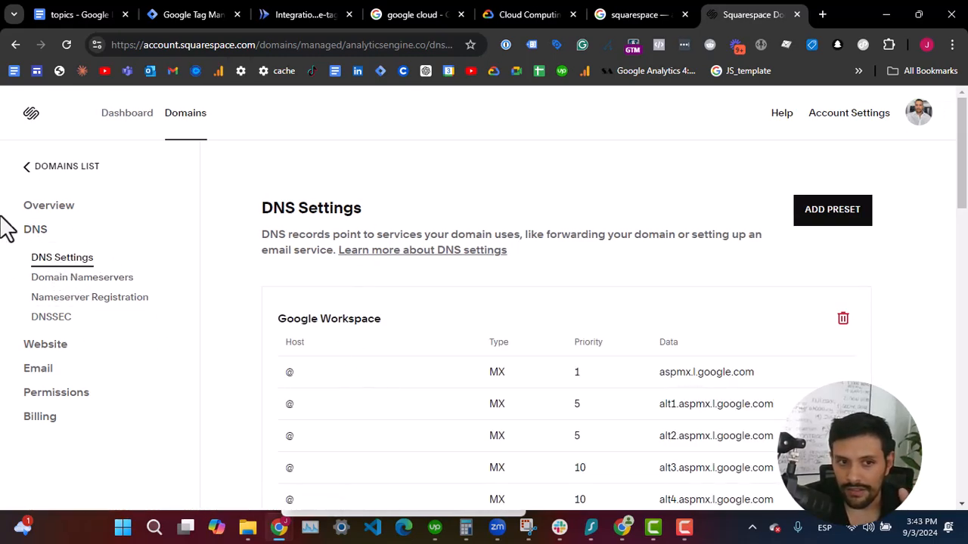
{"action": "scroll", "coordinate": [707, 258], "scroll_direction": "down", "scroll_amount": 5}
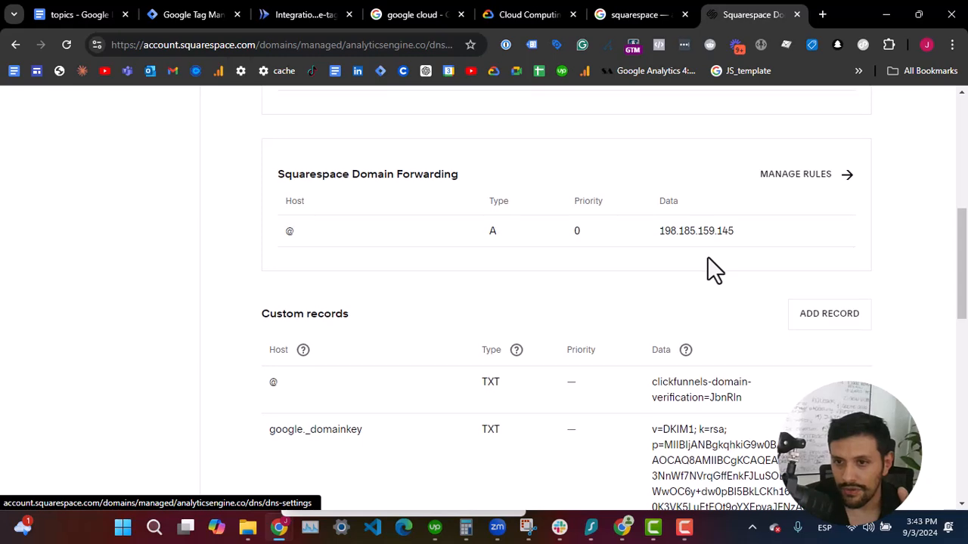
{"action": "scroll", "coordinate": [824, 287], "scroll_direction": "down", "scroll_amount": 1}
{"action": "left_click", "coordinate": [820, 254]}
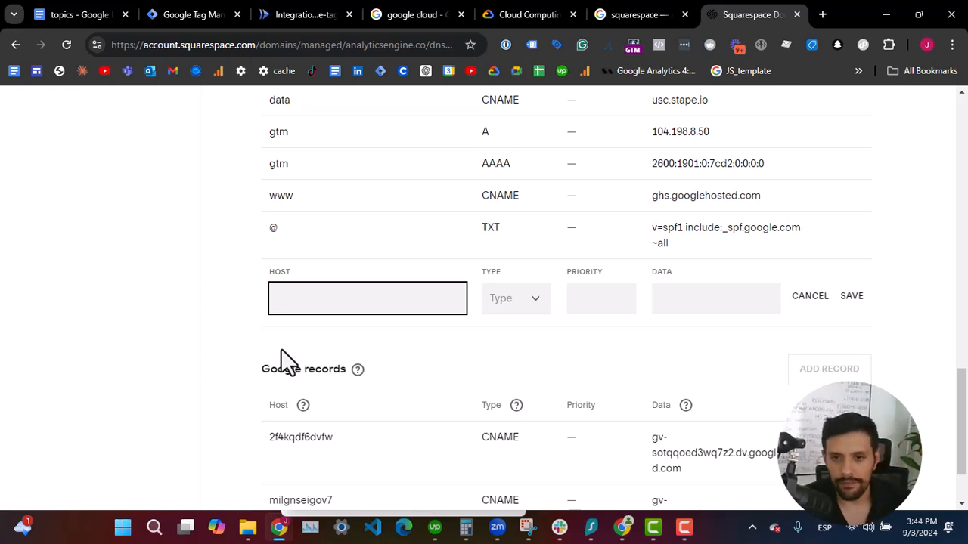
Create and save an A record with host sgtm pointing to the IP address 34.54.205.96.
{"action": "type", "text": "sgtm"}
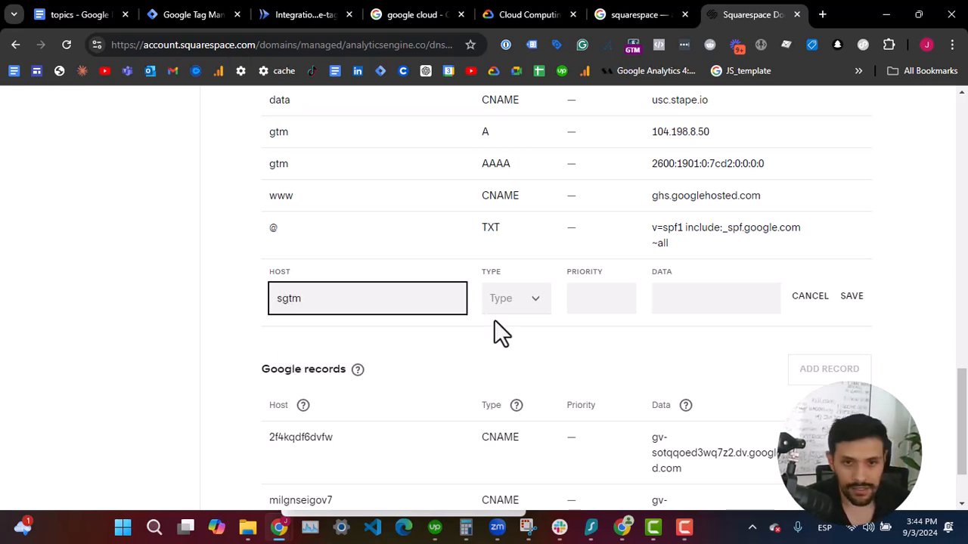
{"action": "key", "text": "super+v"}
{"action": "key", "text": "Escape"}
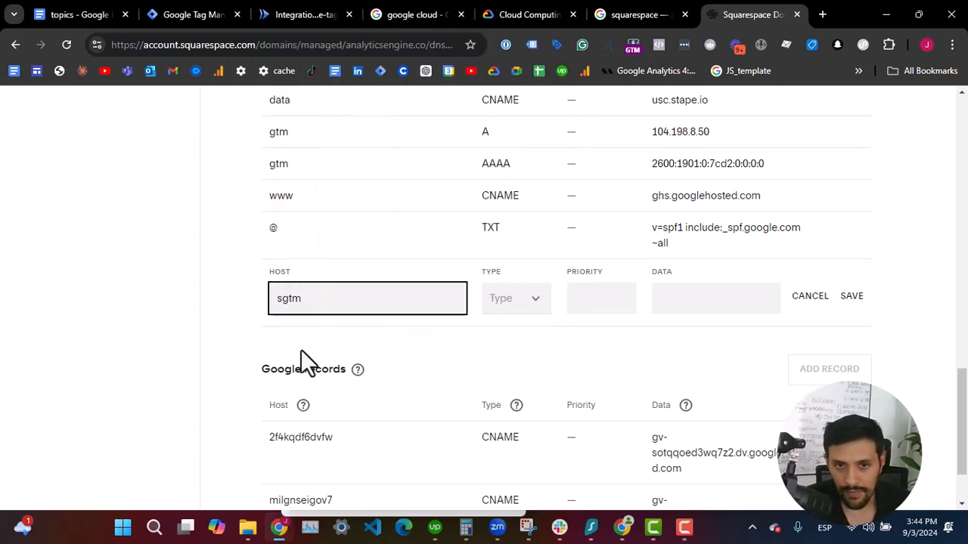
{"action": "left_click", "coordinate": [533, 303]}
{"action": "left_click", "coordinate": [508, 296]}
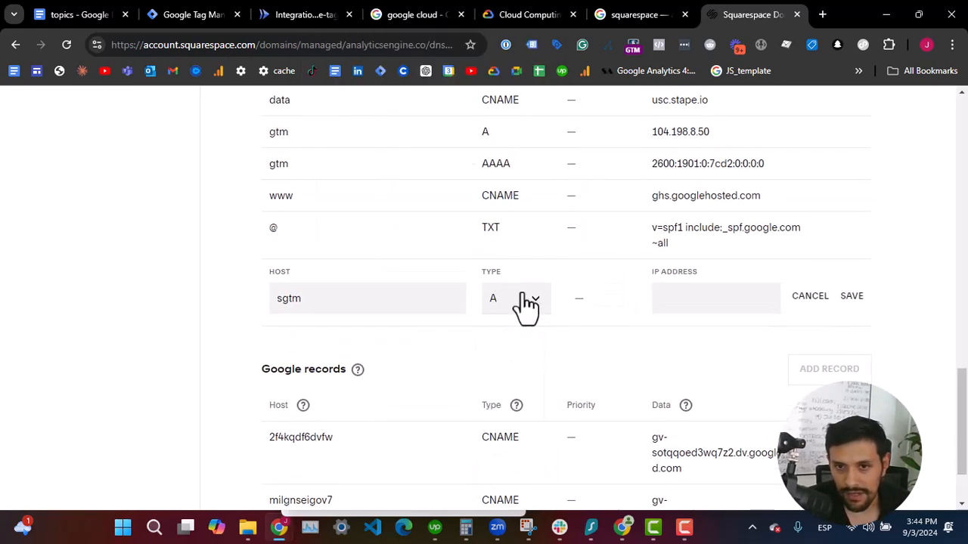
{"action": "left_click", "coordinate": [701, 311]}
{"action": "key", "text": "super+v"}
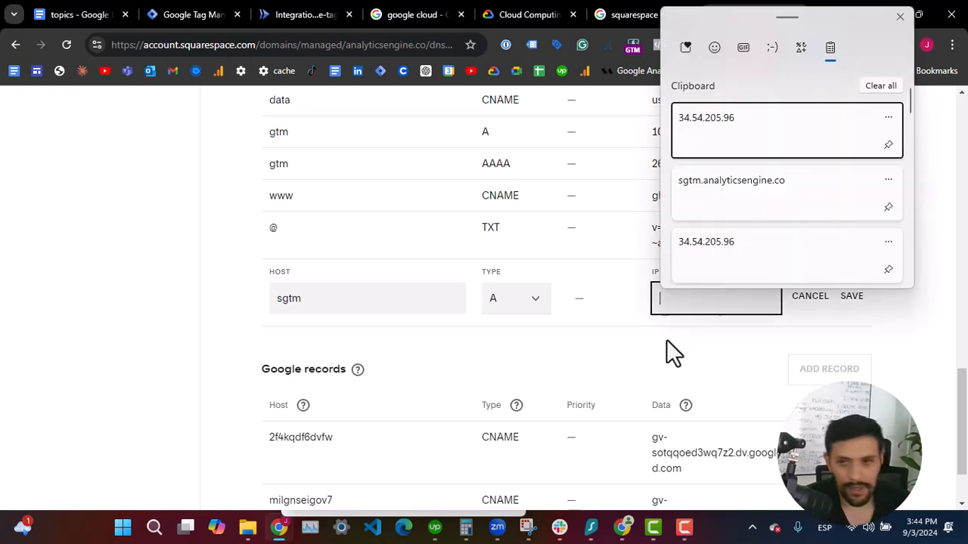
{"action": "left_click", "coordinate": [741, 134]}
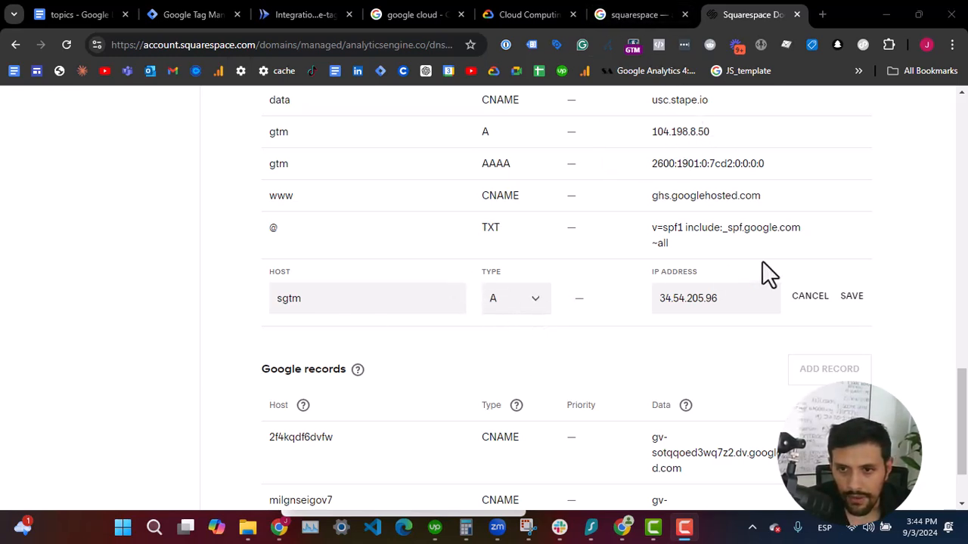
{"action": "left_click", "coordinate": [852, 298]}
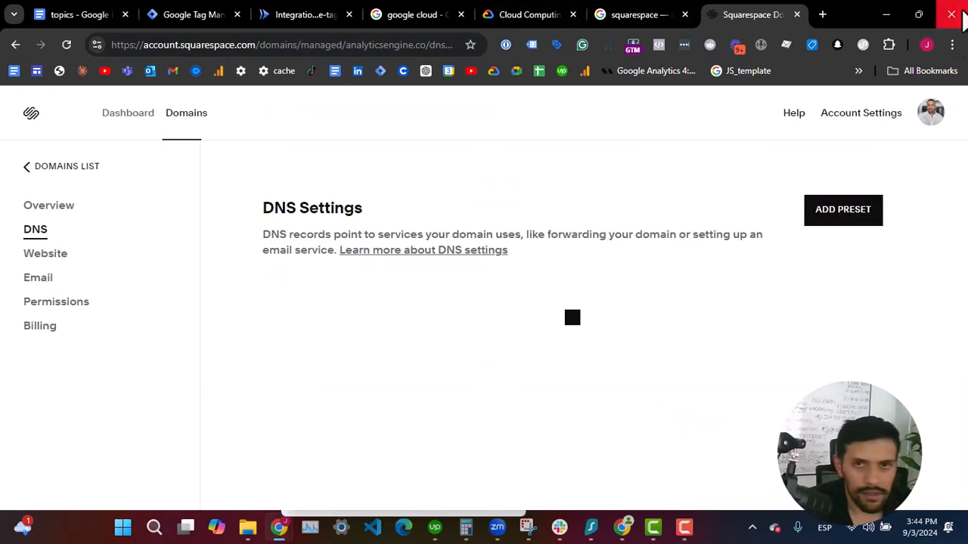
Switch back to Cloud Run, submit the custom-domains integration update again, and check the integration's status after a page reload.
{"action": "left_click", "coordinate": [515, 10]}
{"action": "left_click", "coordinate": [454, 11]}
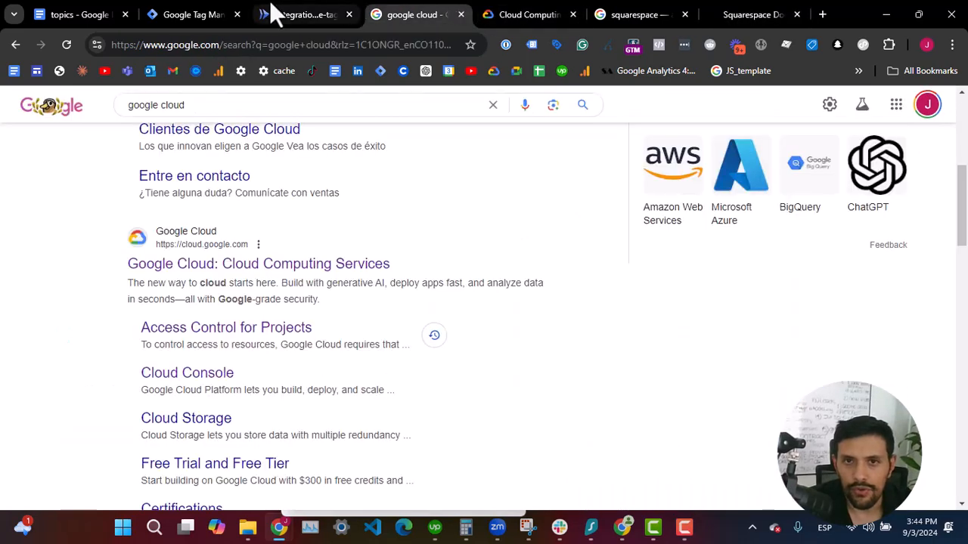
{"action": "left_click", "coordinate": [306, 15]}
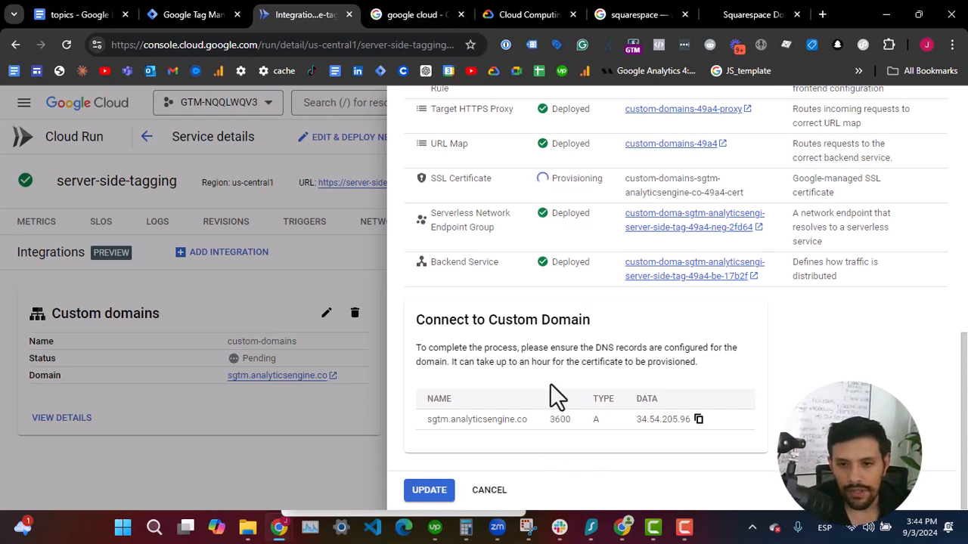
{"action": "left_click", "coordinate": [429, 491]}
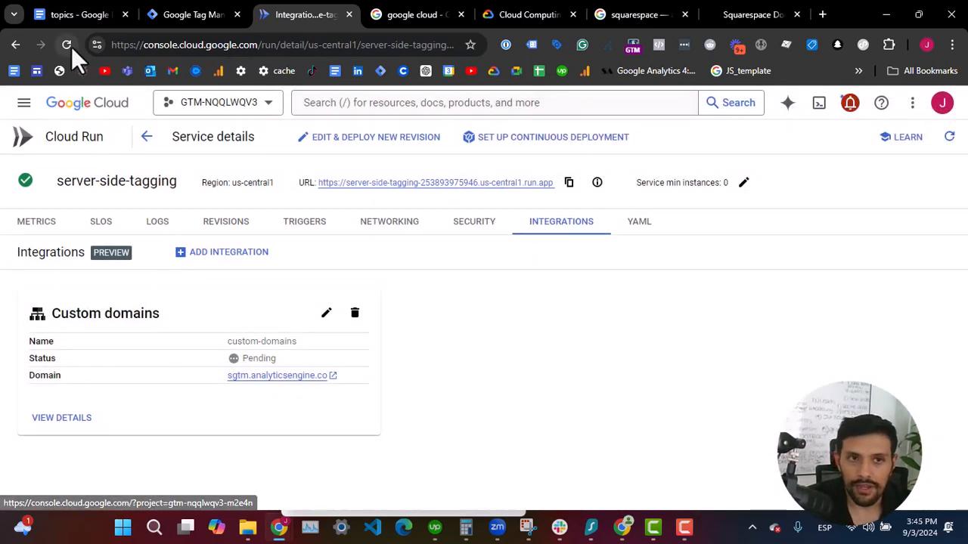
{"action": "left_click", "coordinate": [68, 46]}
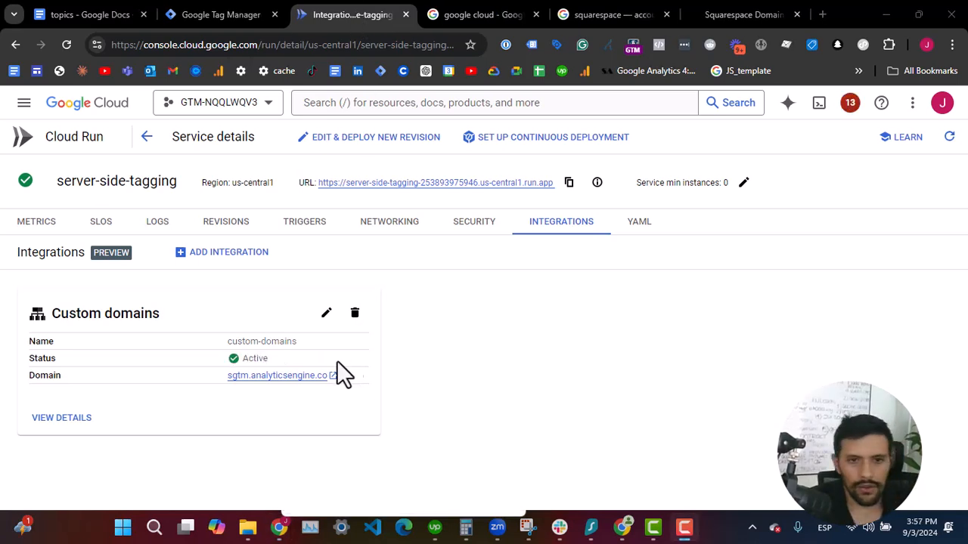
{"action": "mouse_move", "coordinate": [242, 359]}
{"action": "left_mouse_down"}
{"action": "mouse_move", "coordinate": [284, 366]}
{"action": "mouse_move", "coordinate": [237, 357]}
{"action": "left_mouse_up"}
{"action": "left_click", "coordinate": [280, 360]}
{"action": "scroll", "coordinate": [237, 352], "scroll_direction": "up", "scroll_amount": 5}
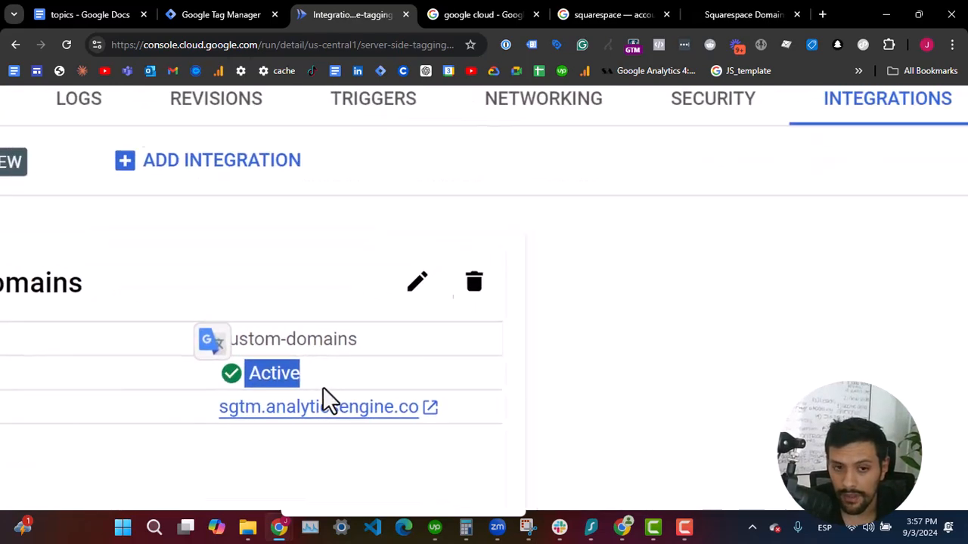
{"action": "scroll", "coordinate": [323, 389], "scroll_direction": "down", "scroll_amount": 5}
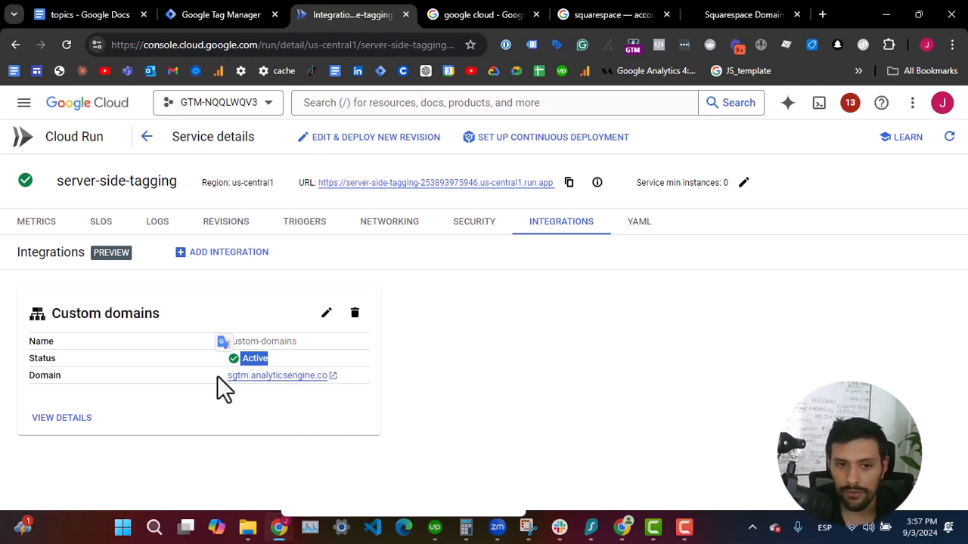
Copy the domain sgtm.analyticsengine.co from the Custom domains integration.
{"action": "left_click_drag", "start_coordinate": [222, 376], "coordinate": [325, 378]}
{"action": "key", "text": "super+c"}
{"action": "right_click", "coordinate": [310, 374]}
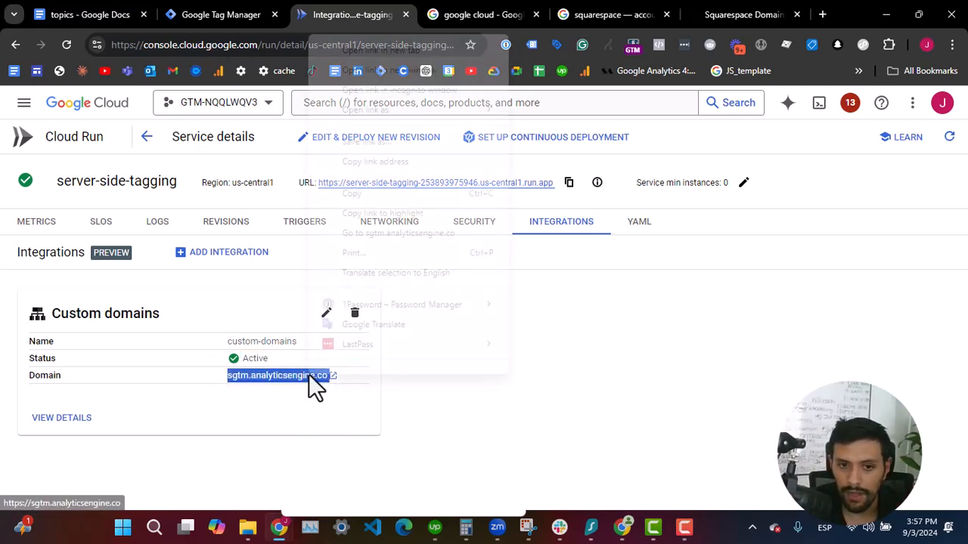
{"action": "left_click", "coordinate": [365, 192]}
Switch to Google Tag Manager, dismiss the Server Created dialog, and open the container settings of server_google_cloud.
{"action": "left_click", "coordinate": [219, 15]}
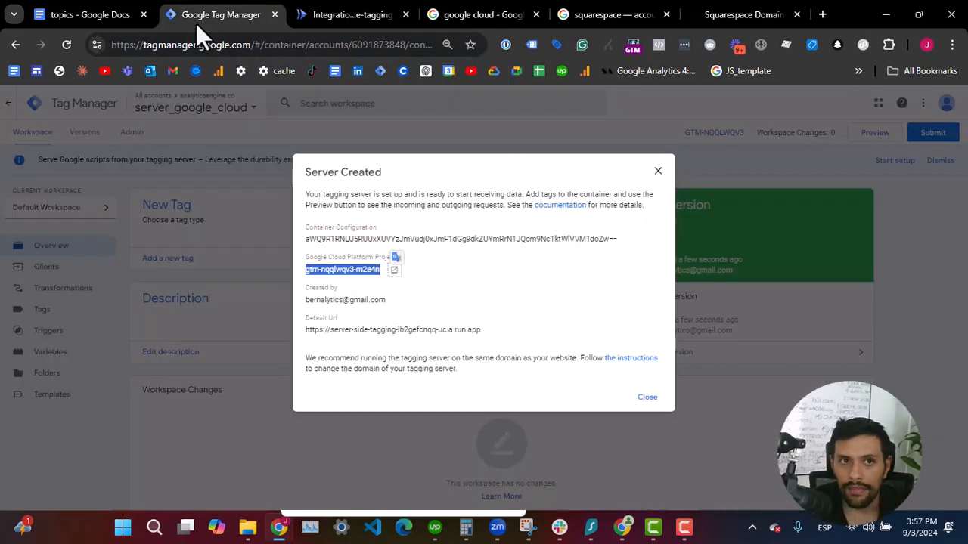
{"action": "left_click", "coordinate": [658, 172]}
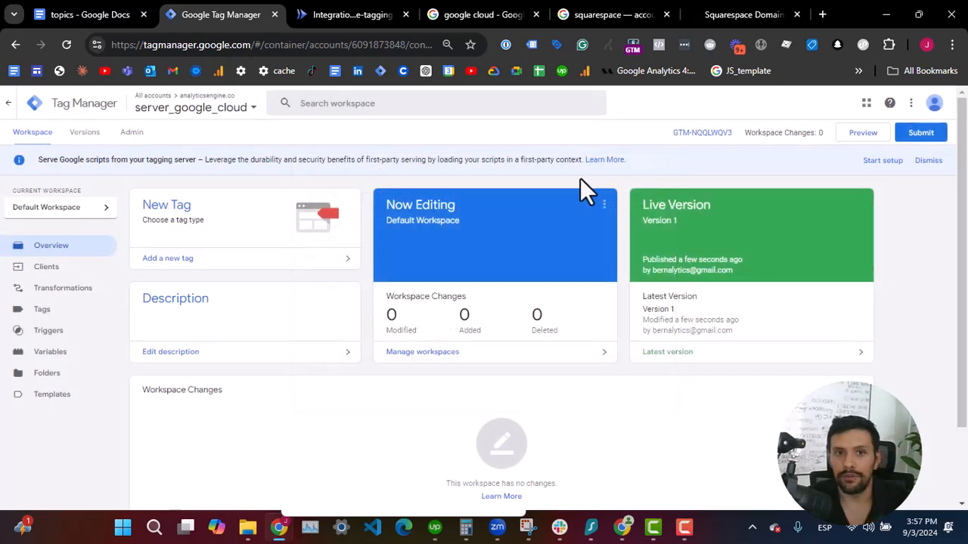
{"action": "left_click", "coordinate": [129, 136]}
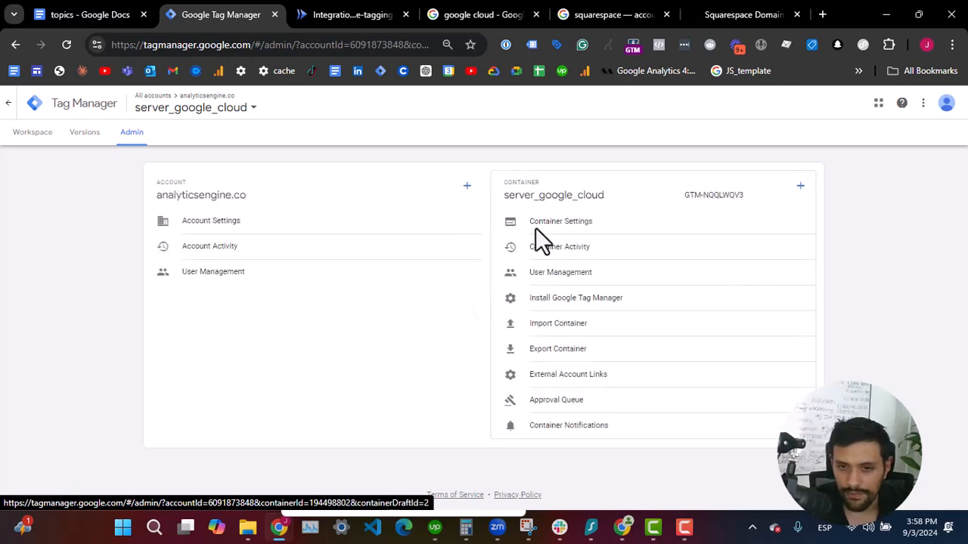
{"action": "left_click", "coordinate": [546, 231]}
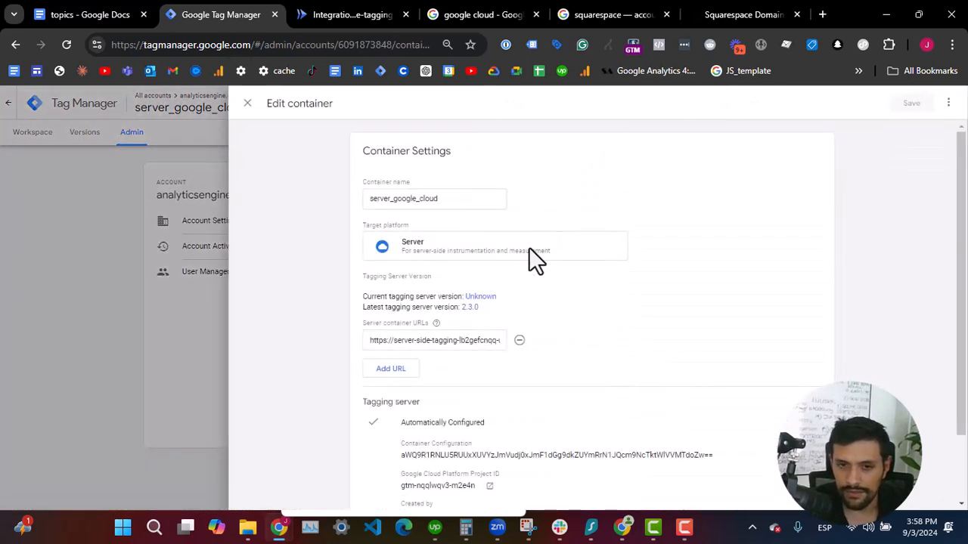
{"action": "scroll", "coordinate": [424, 345], "scroll_direction": "up", "scroll_amount": 5}
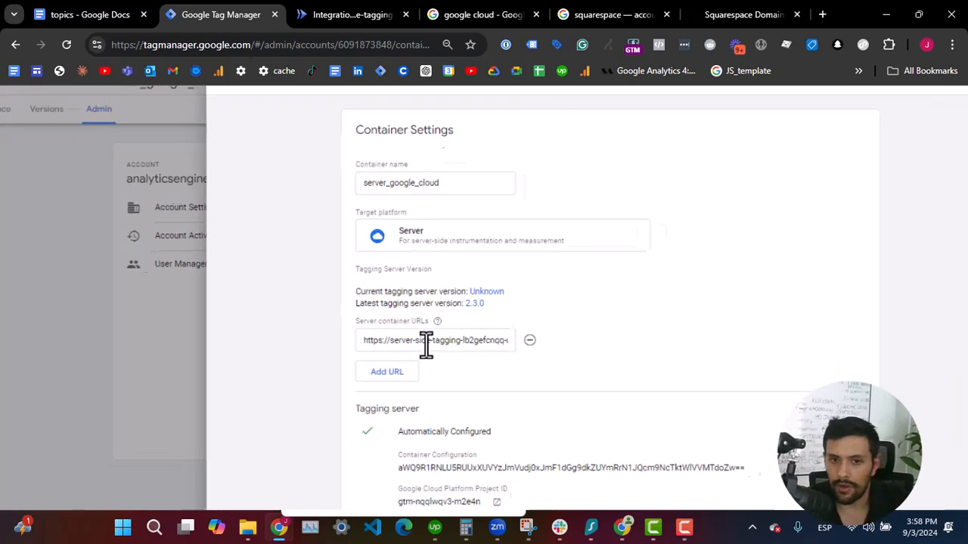
{"action": "left_click", "coordinate": [424, 338]}
{"action": "key", "text": "ctrl+a"}
{"action": "right_click", "coordinate": [424, 338]}
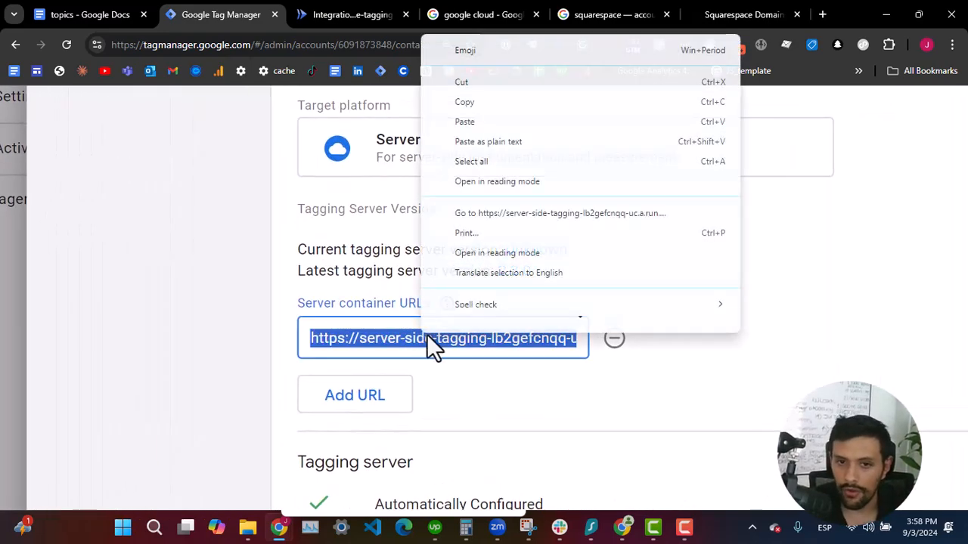
{"action": "left_click", "coordinate": [464, 136]}
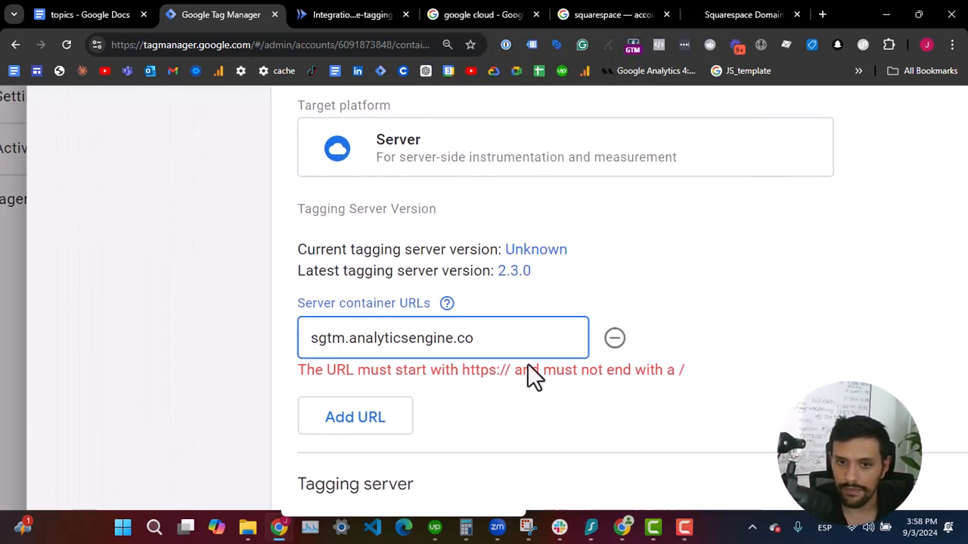
{"action": "left_click", "coordinate": [310, 337]}
{"action": "type", "text": "https:"}
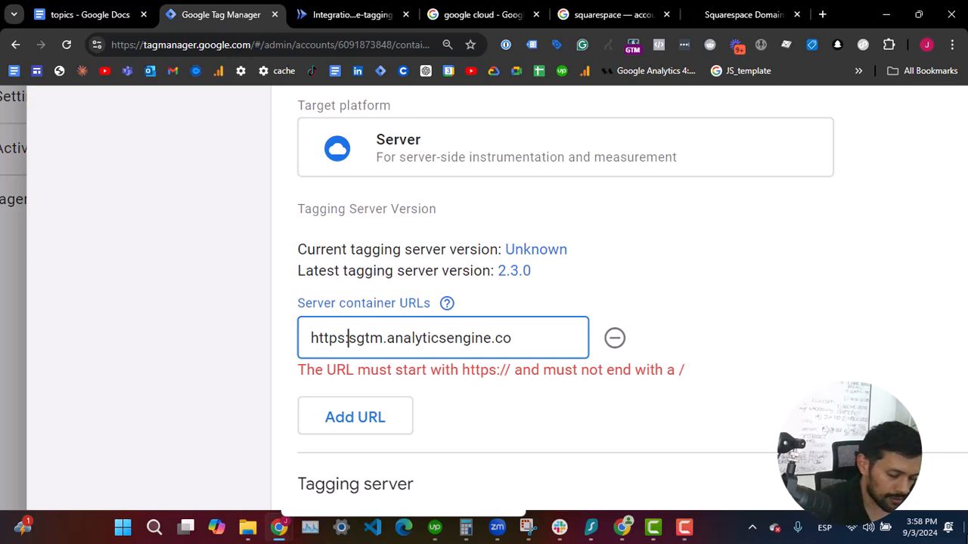
{"action": "type", "text": "/"}
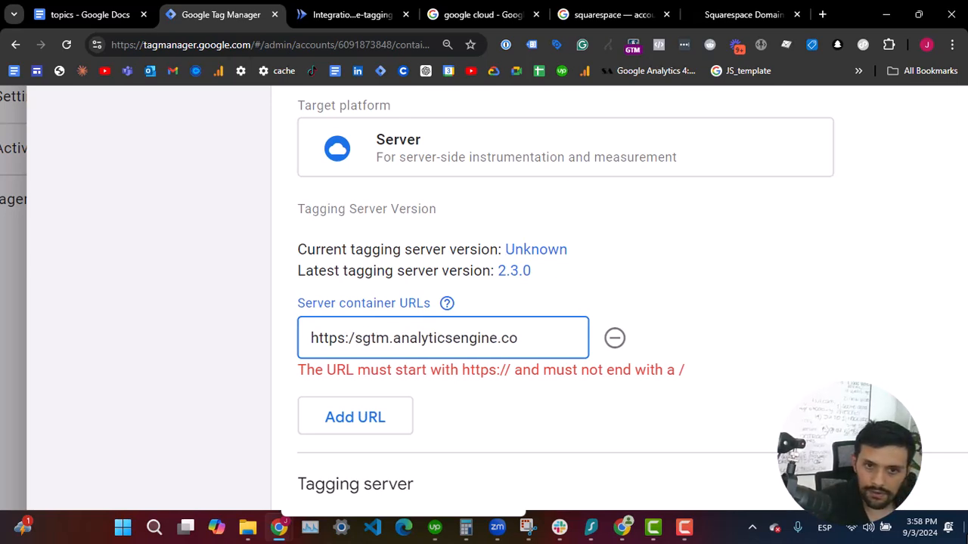
{"action": "type", "text": "/"}
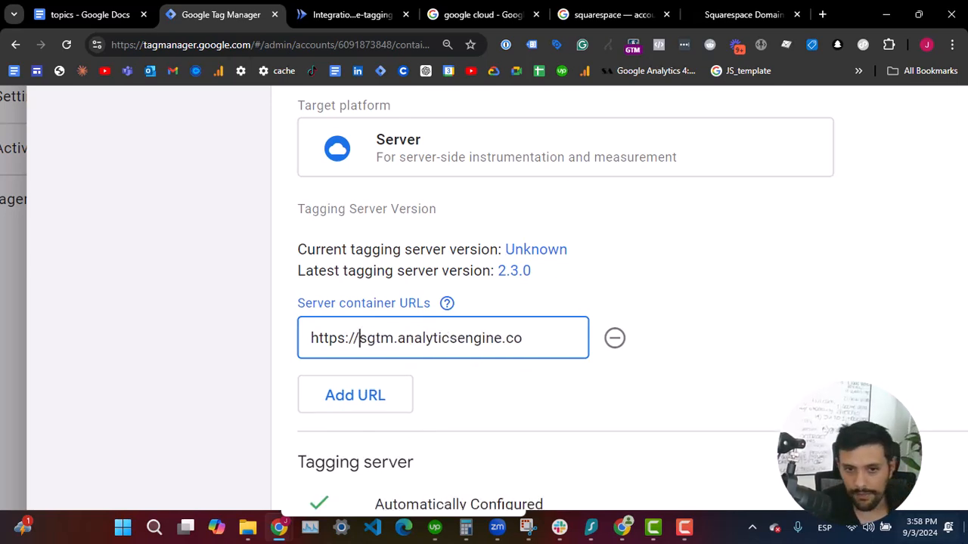
Try to save the container settings with the custom-domain server container URL.
{"action": "scroll", "coordinate": [662, 363], "scroll_direction": "down", "scroll_amount": 5}
{"action": "scroll", "coordinate": [707, 271], "scroll_direction": "down", "scroll_amount": 1}
{"action": "scroll", "coordinate": [706, 272], "scroll_direction": "up", "scroll_amount": 1}
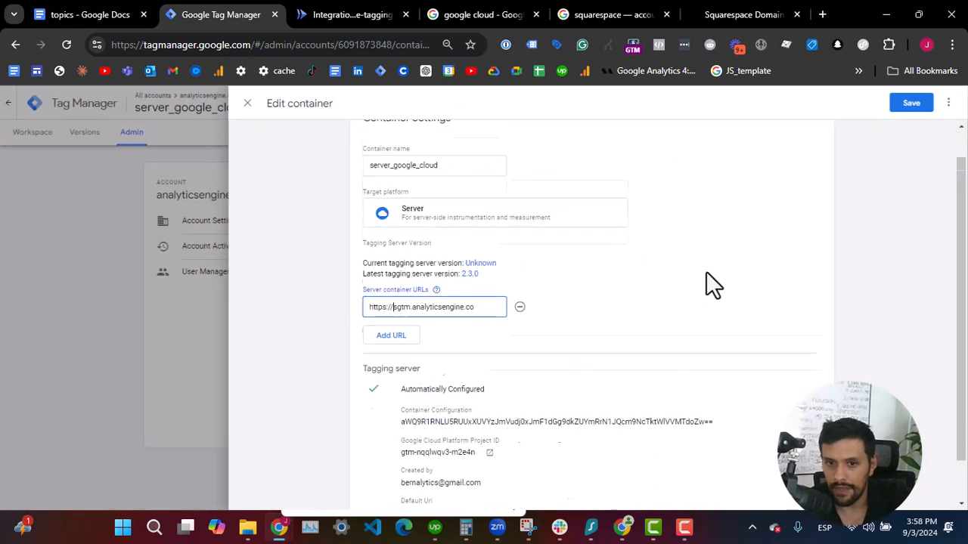
{"action": "left_click", "coordinate": [915, 107]}
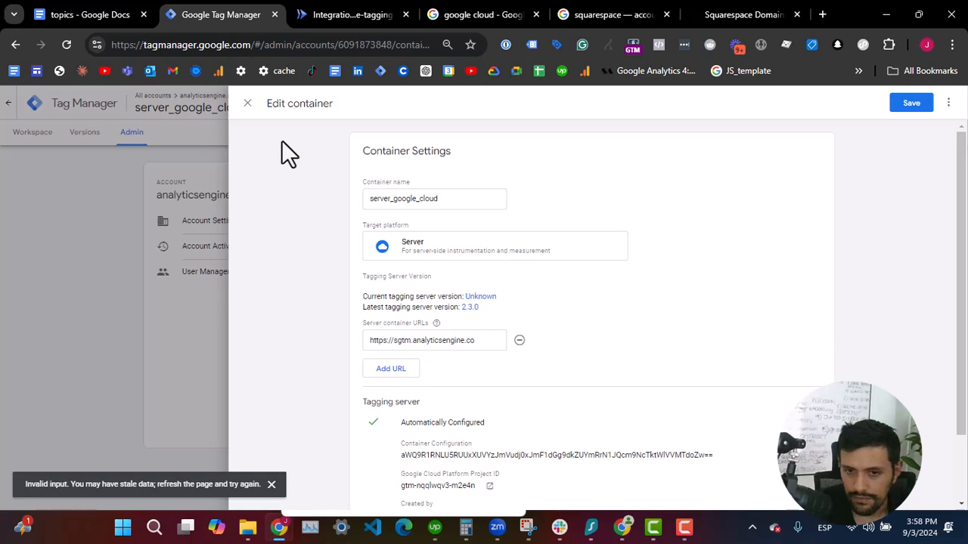
{"action": "left_click", "coordinate": [911, 104]}
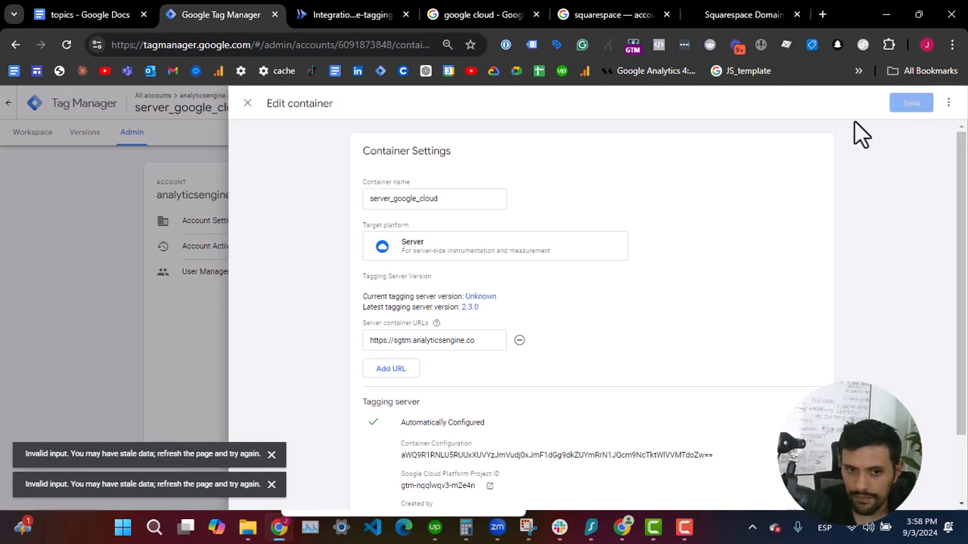
{"action": "left_click", "coordinate": [271, 455]}
{"action": "left_click", "coordinate": [271, 484]}
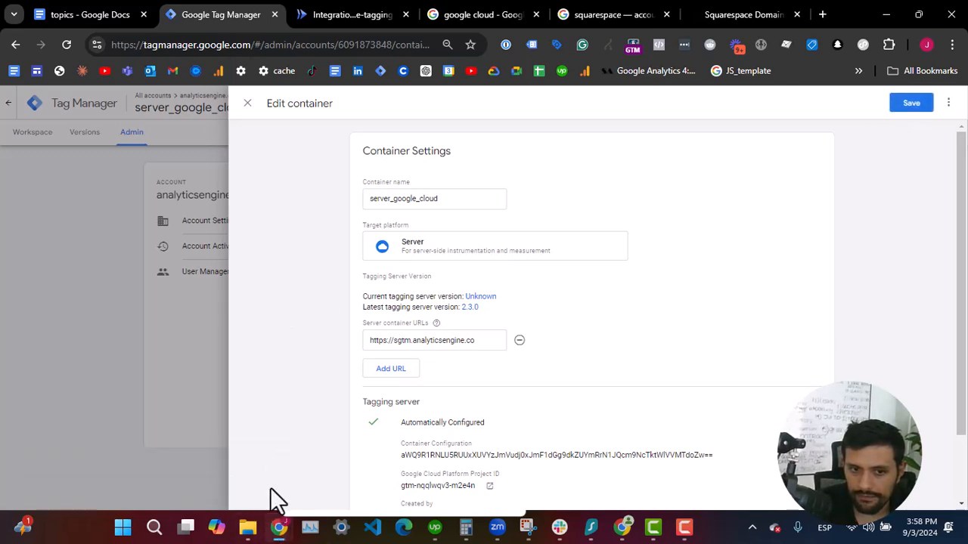
{"action": "scroll", "coordinate": [454, 335], "scroll_direction": "down", "scroll_amount": 2}
{"action": "scroll", "coordinate": [277, 296], "scroll_direction": "up", "scroll_amount": 2}
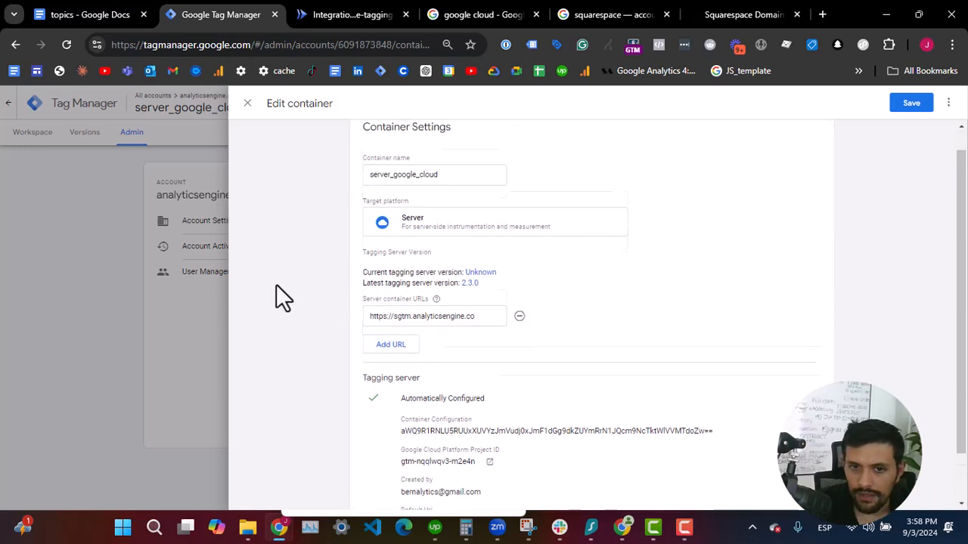
{"action": "left_click", "coordinate": [910, 104]}
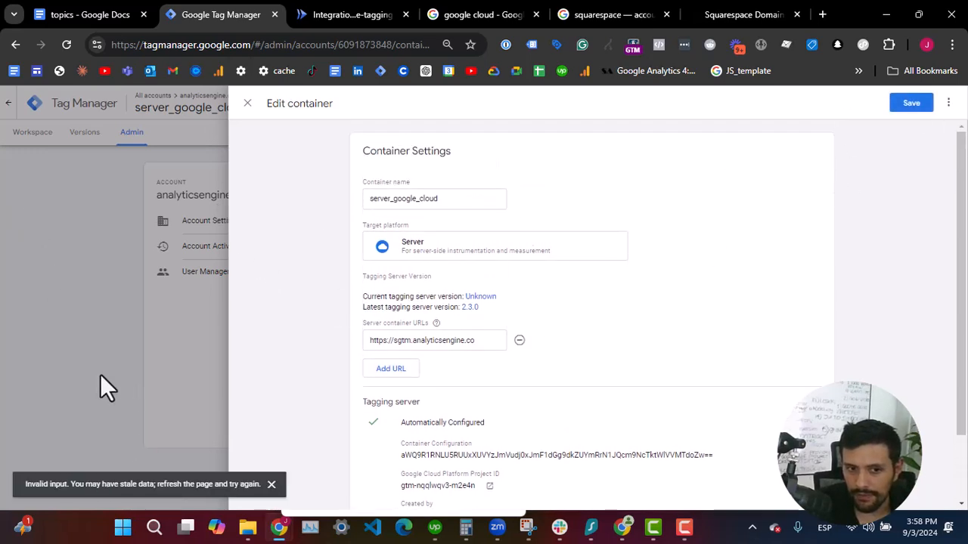
{"action": "left_click", "coordinate": [68, 43]}
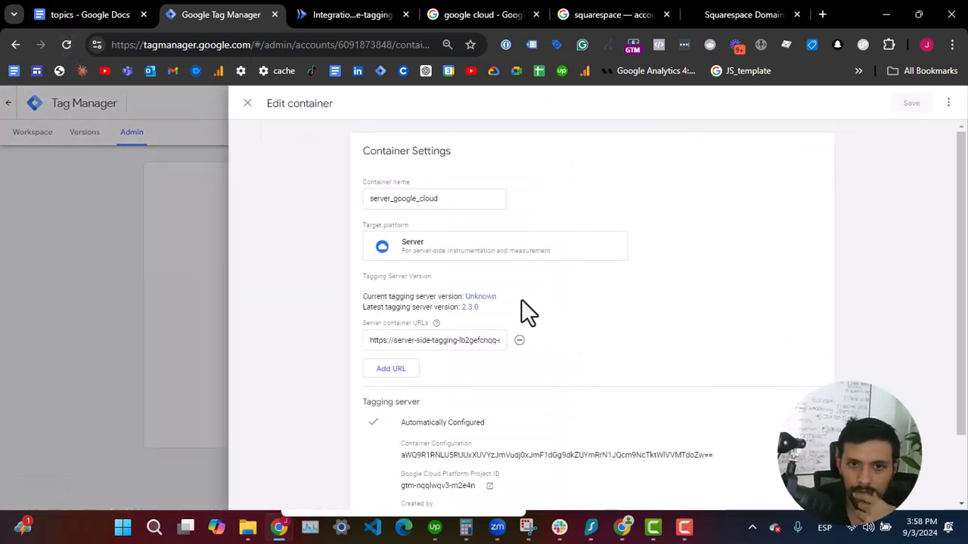
{"action": "triple_click", "coordinate": [405, 338]}
{"action": "right_click", "coordinate": [405, 338]}
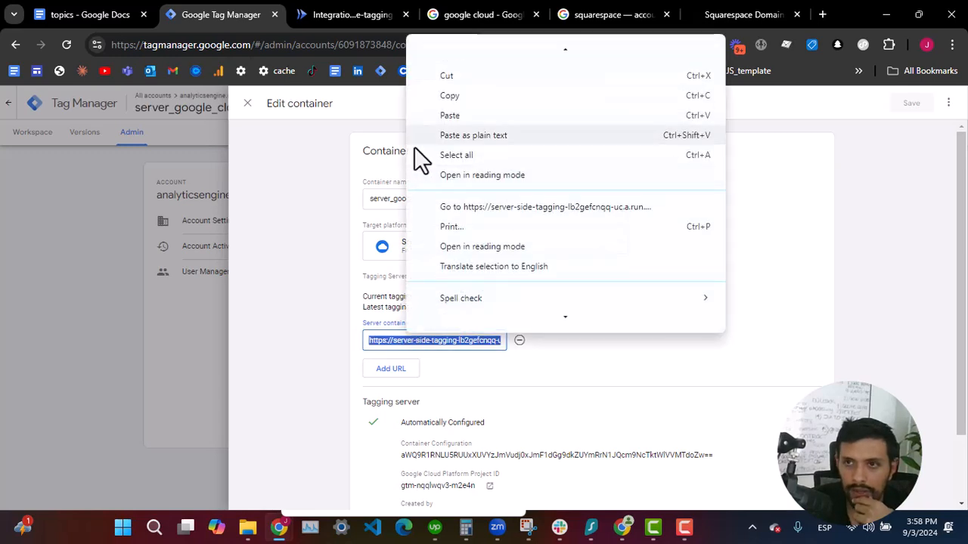
{"action": "left_click", "coordinate": [457, 114]}
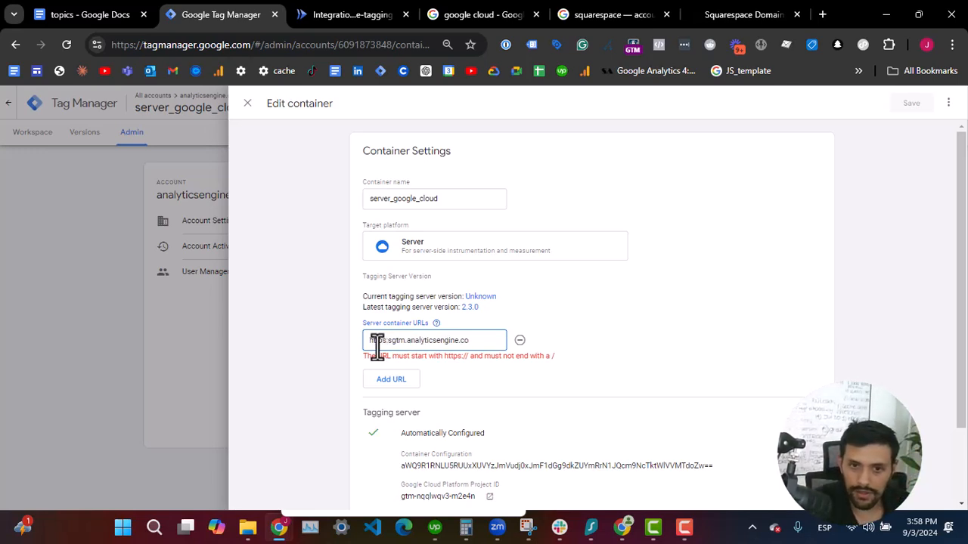
{"action": "type", "text": "://"}
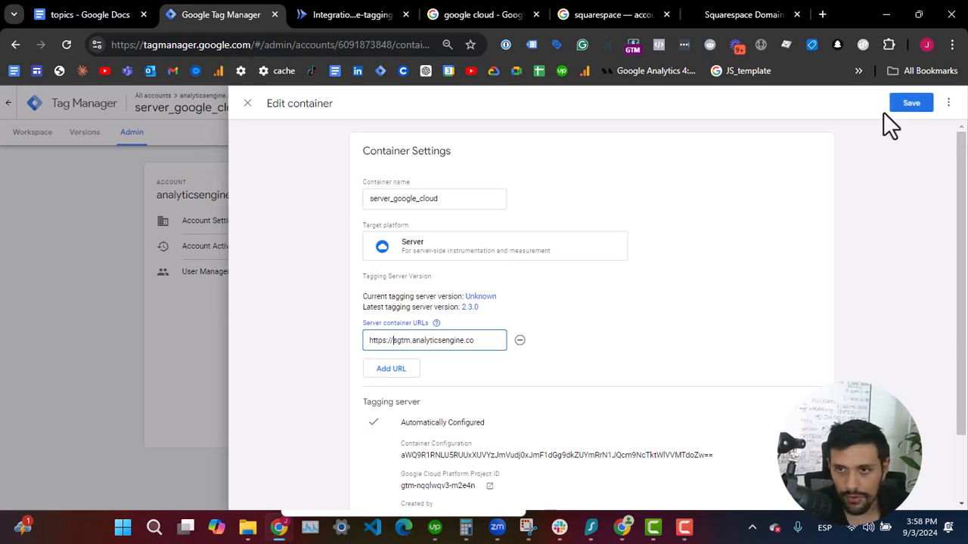
{"action": "left_click", "coordinate": [909, 106]}
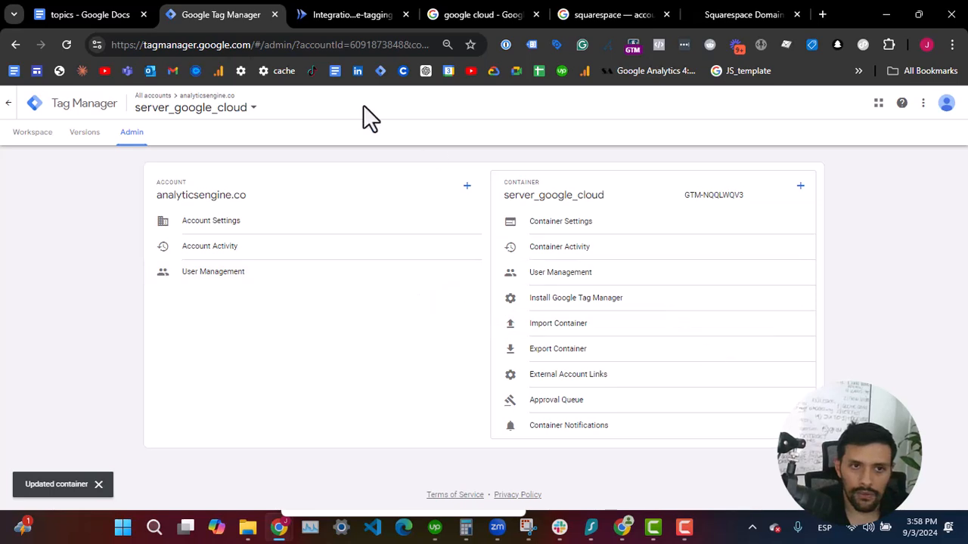
{"action": "left_click", "coordinate": [32, 136]}
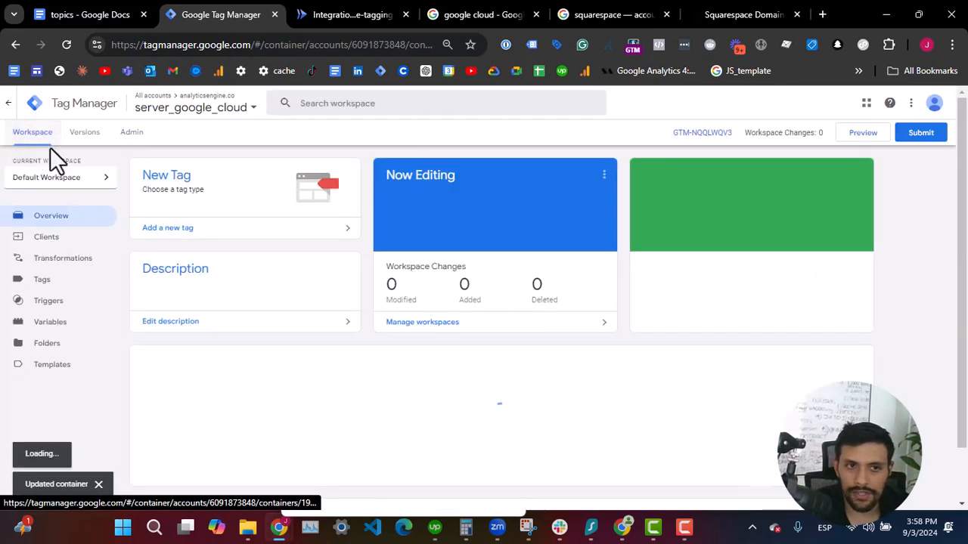
{"action": "left_click", "coordinate": [856, 135]}
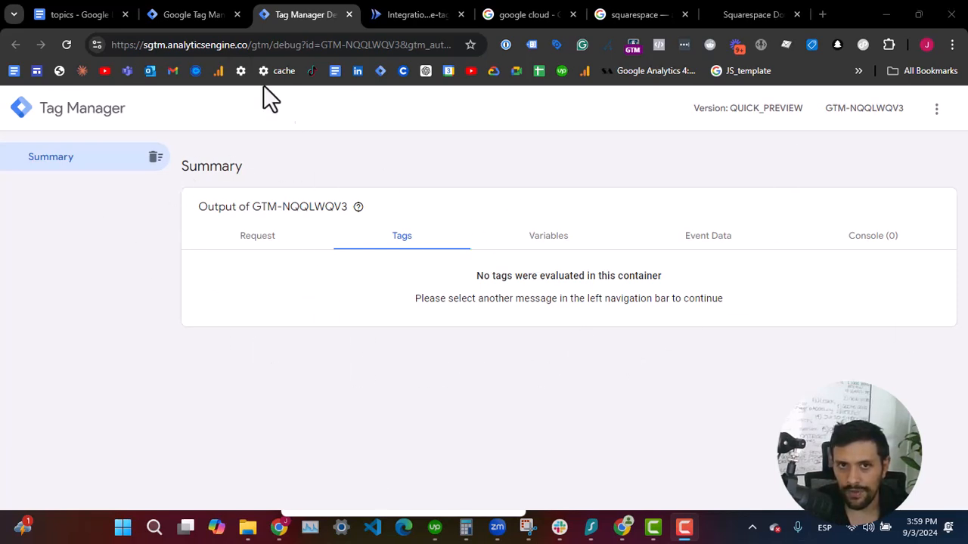
{"action": "left_click_drag", "start_coordinate": [247, 47], "coordinate": [88, 60]}
{"action": "right_click", "coordinate": [152, 47]}
{"action": "left_click", "coordinate": [211, 176]}
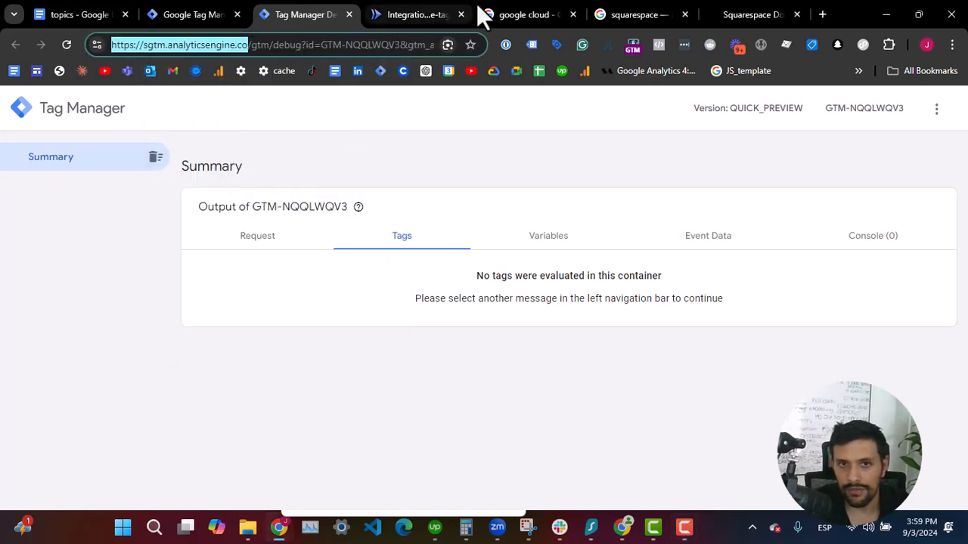
{"action": "left_click", "coordinate": [822, 14]}
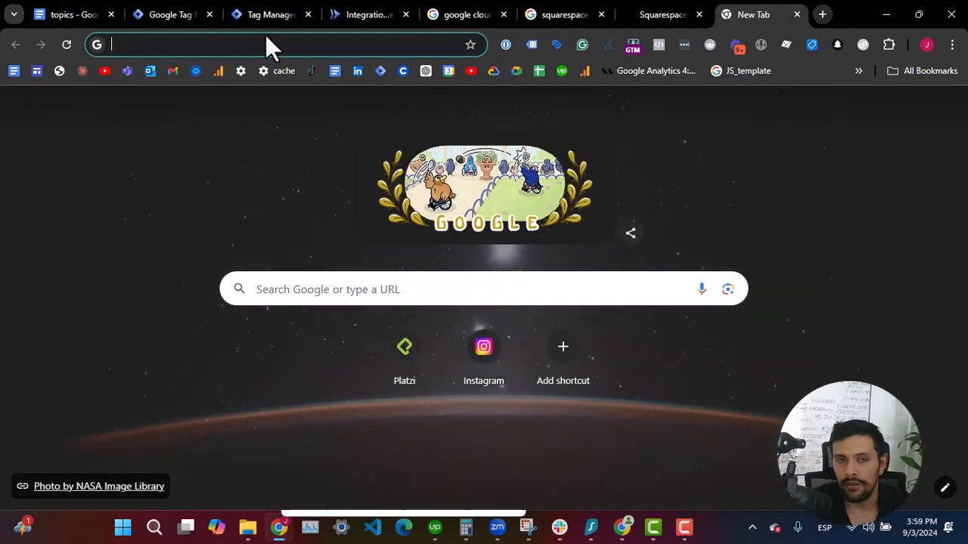
{"action": "right_click", "coordinate": [266, 47]}
{"action": "left_click", "coordinate": [308, 169]}
{"action": "key", "text": "Return"}
{"action": "left_click_drag", "start_coordinate": [751, 17], "coordinate": [313, 11]}
Check the / requests in the server preview, reloading the sgtm.analyticsengine.co page to send more of them.
{"action": "left_click", "coordinate": [289, 14]}
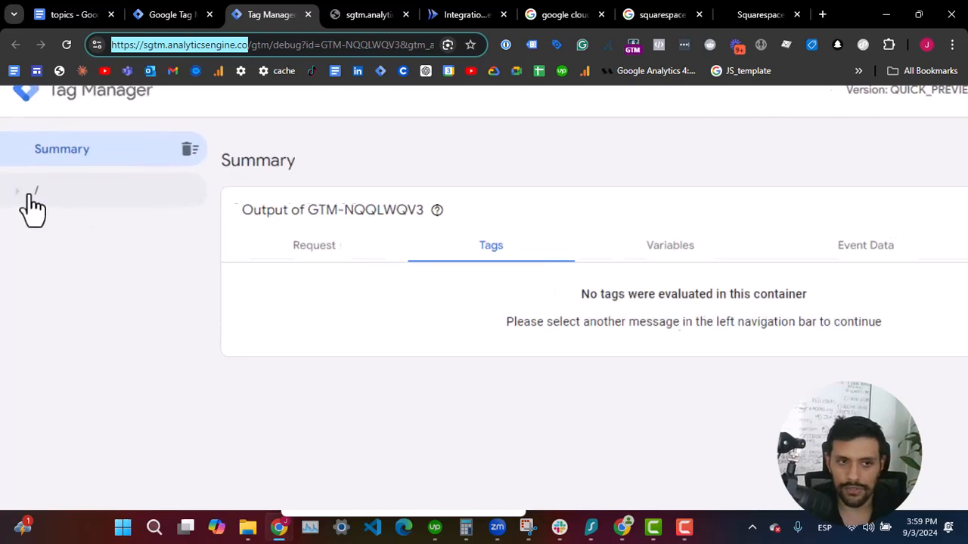
{"action": "left_click", "coordinate": [34, 194]}
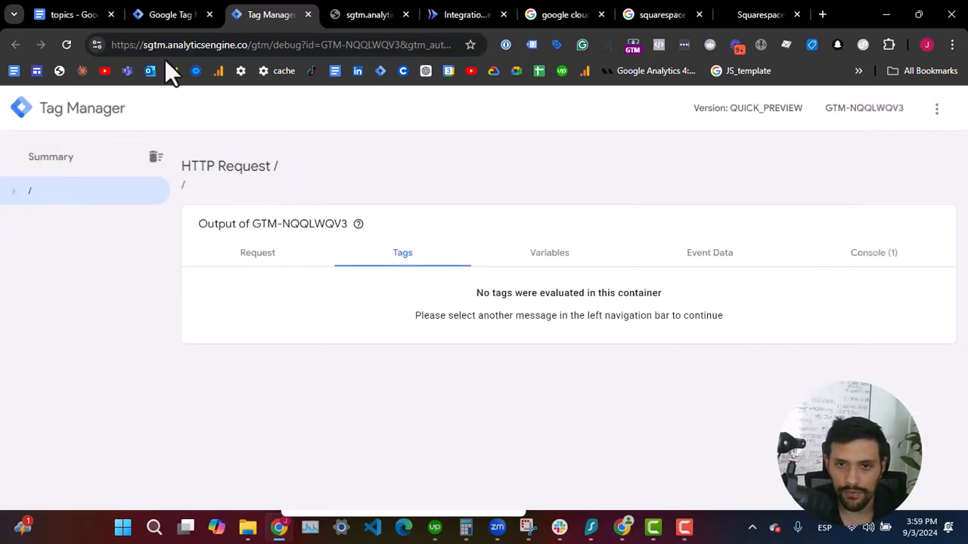
{"action": "left_click", "coordinate": [377, 9]}
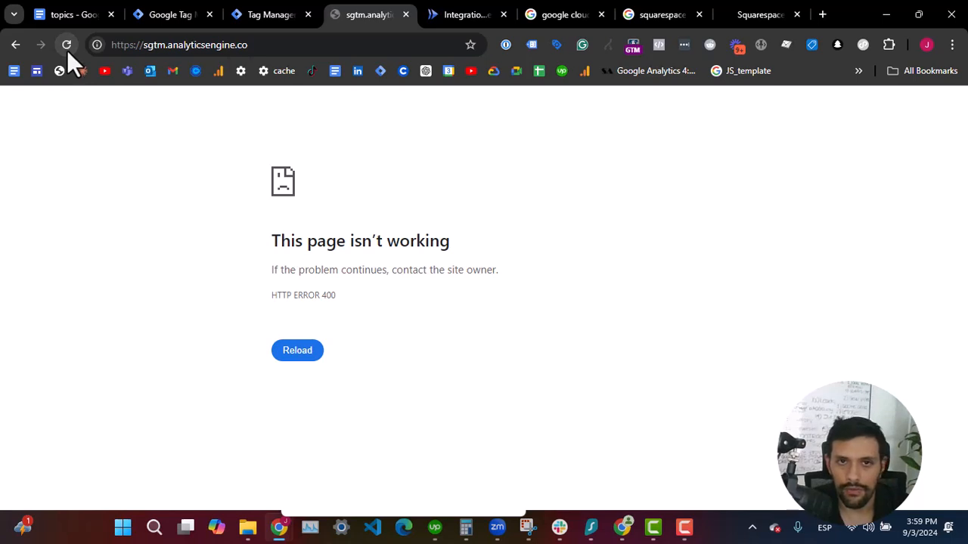
{"action": "left_click", "coordinate": [292, 13]}
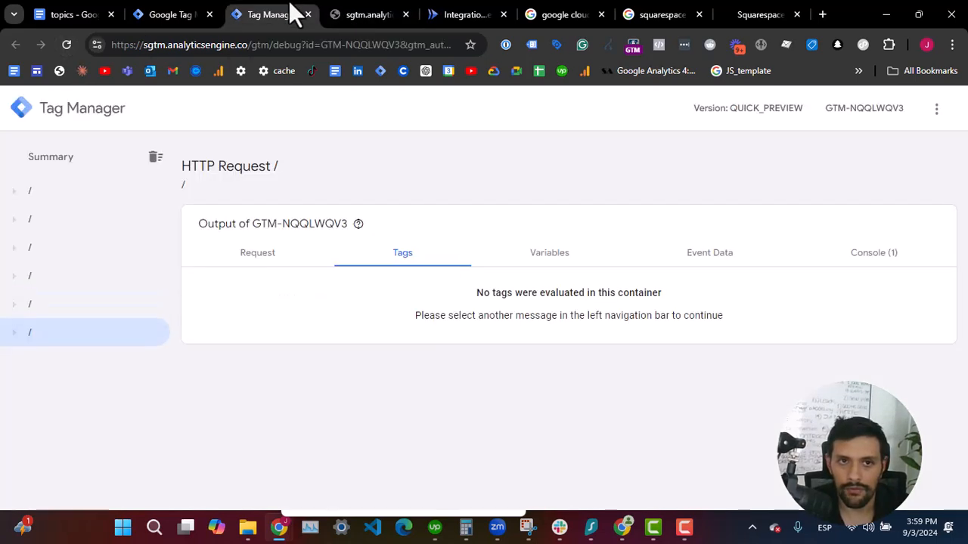
{"action": "left_click", "coordinate": [45, 220]}
{"action": "left_click", "coordinate": [55, 277]}
{"action": "left_click", "coordinate": [55, 305]}
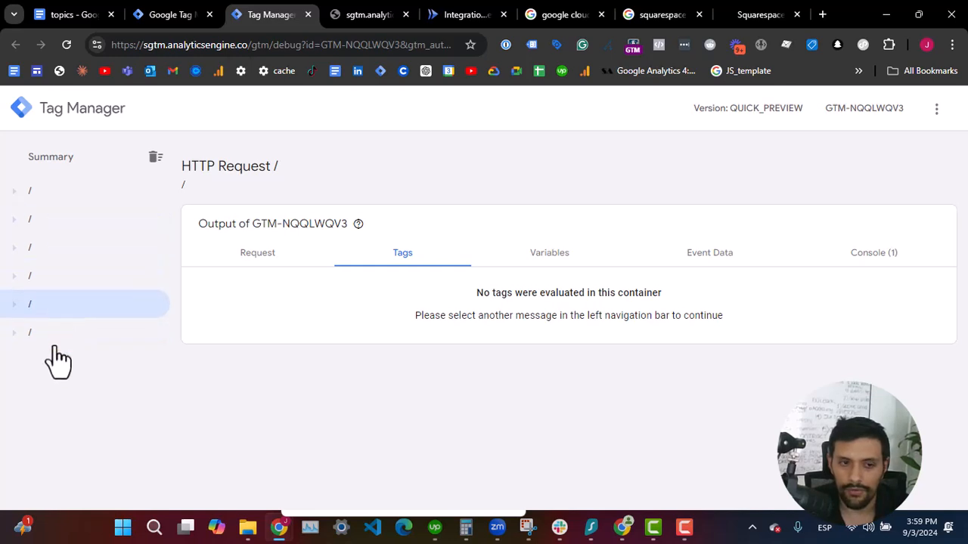
{"action": "left_click", "coordinate": [53, 334]}
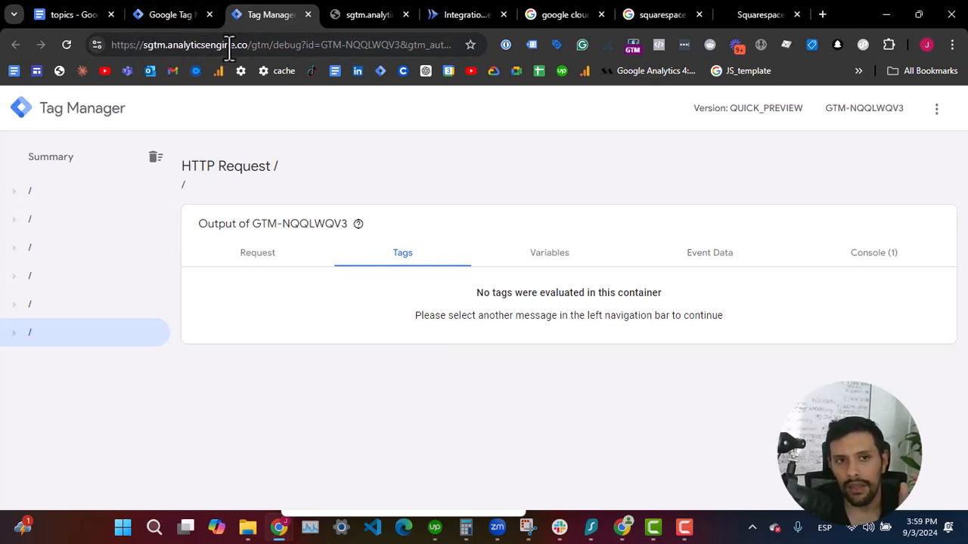
{"action": "left_click_drag", "start_coordinate": [246, 45], "coordinate": [112, 45]}
{"action": "right_click", "coordinate": [140, 43]}
{"action": "left_click", "coordinate": [219, 176]}
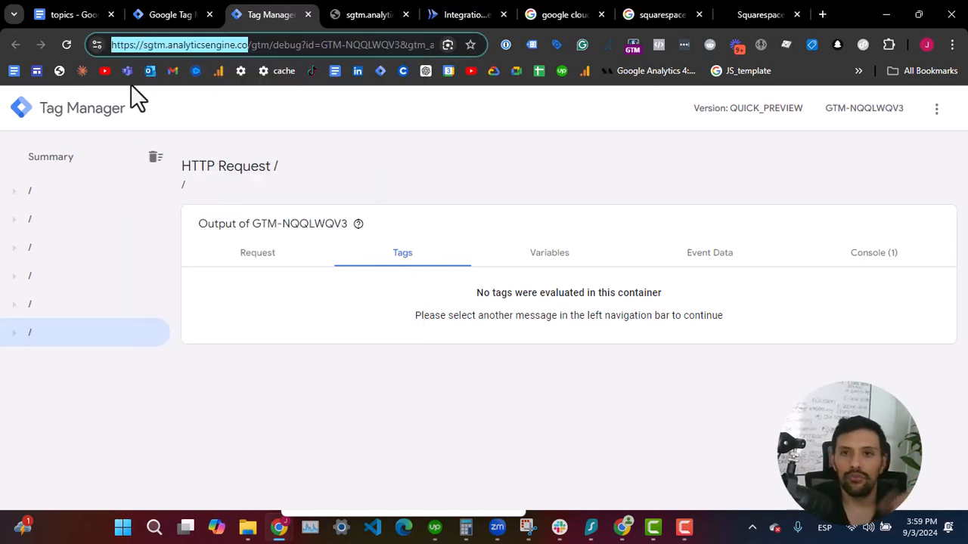
{"action": "left_click", "coordinate": [170, 15]}
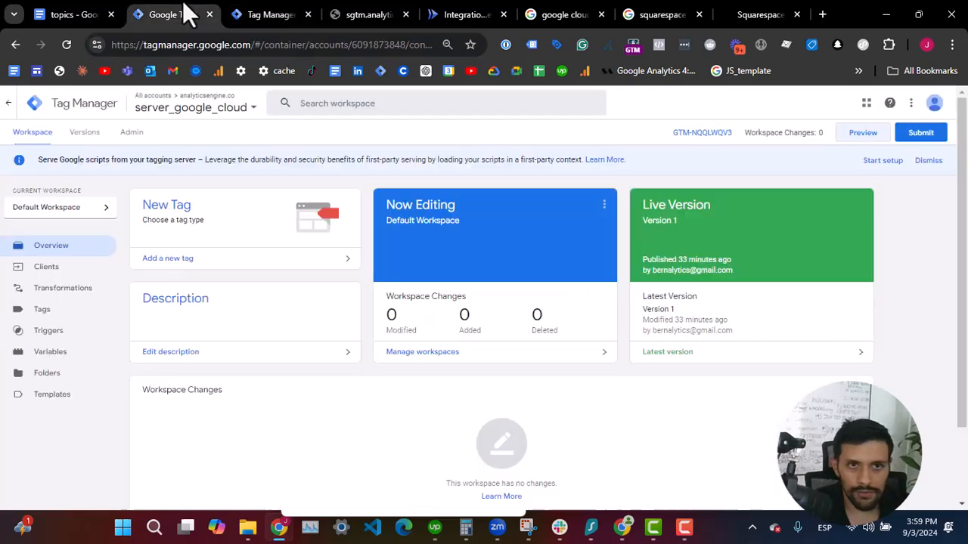
{"action": "left_click", "coordinate": [226, 114]}
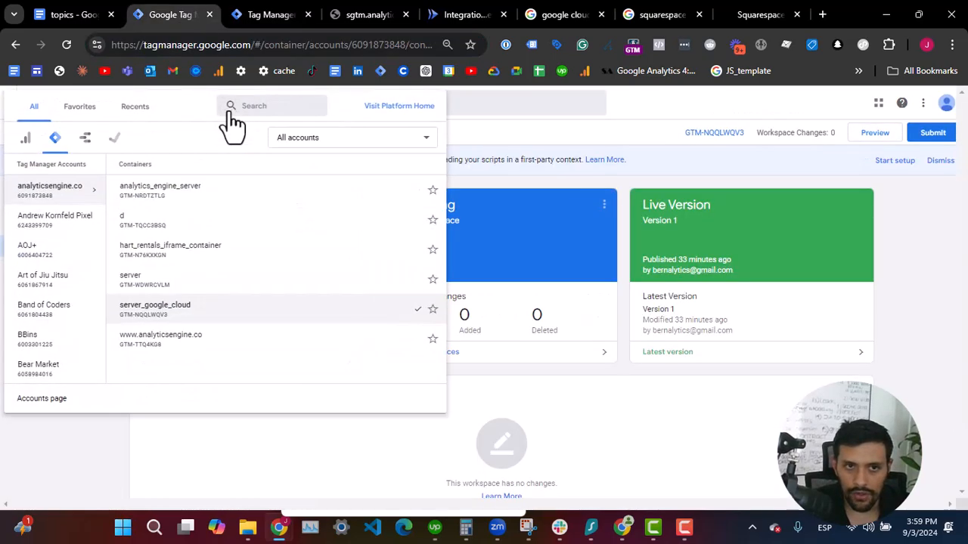
{"action": "left_click", "coordinate": [155, 345]}
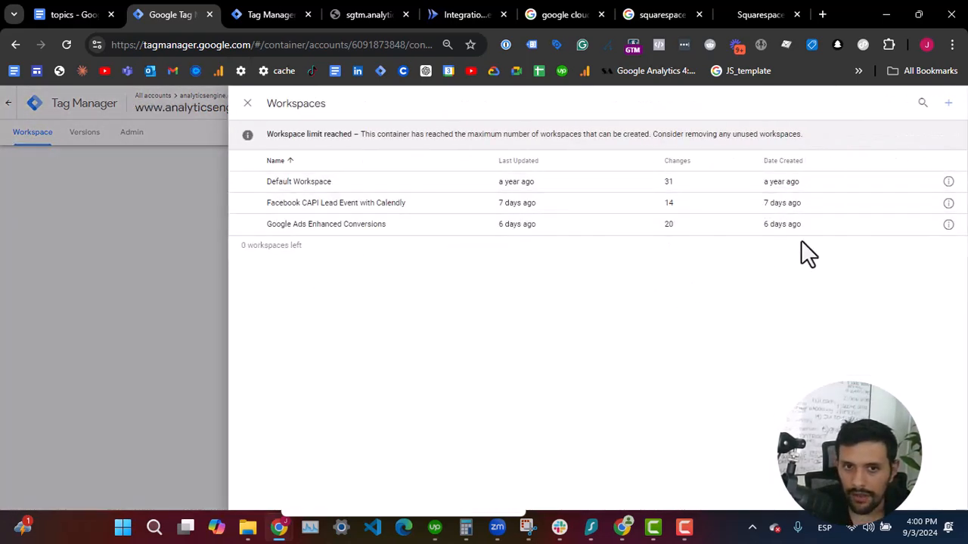
{"action": "left_click", "coordinate": [949, 226]}
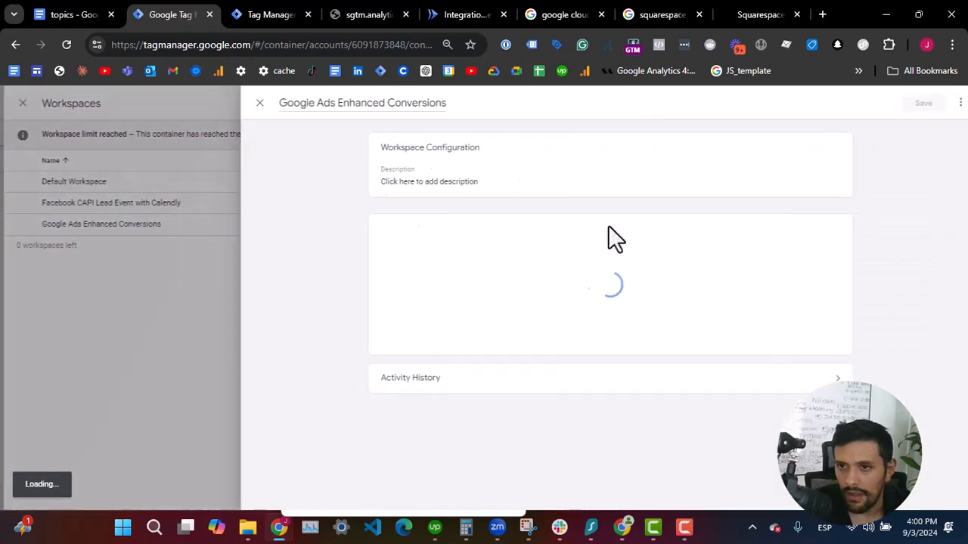
{"action": "left_click", "coordinate": [946, 106]}
{"action": "left_click", "coordinate": [916, 130]}
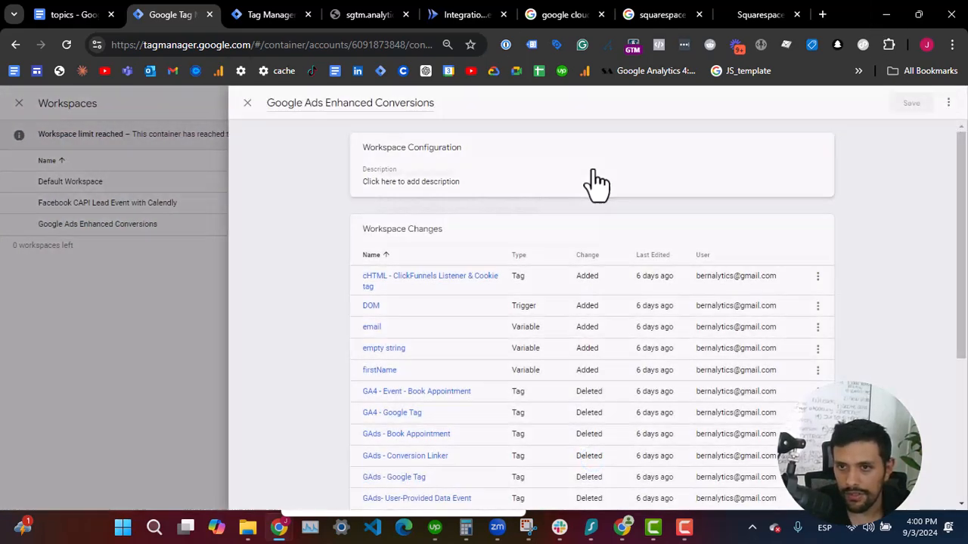
{"action": "left_click", "coordinate": [499, 229]}
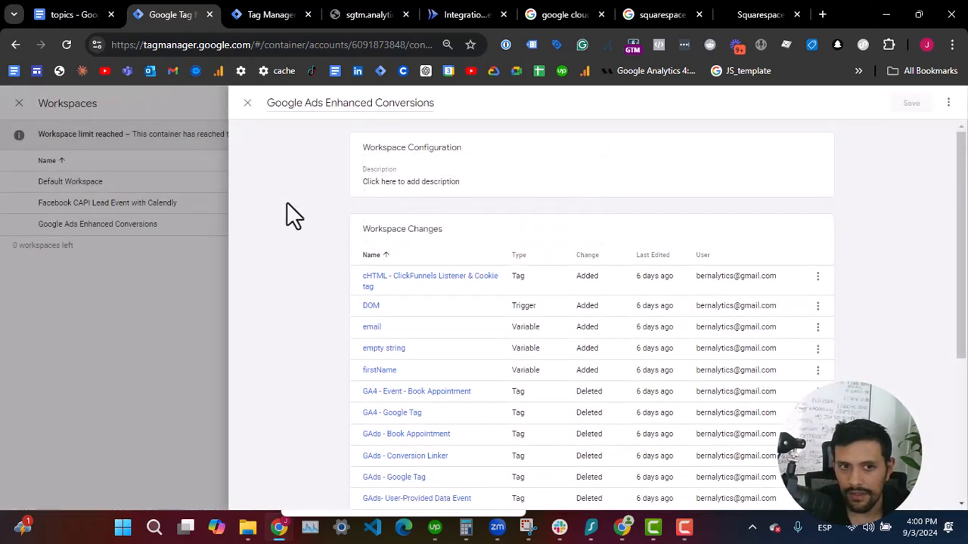
{"action": "left_click", "coordinate": [153, 320]}
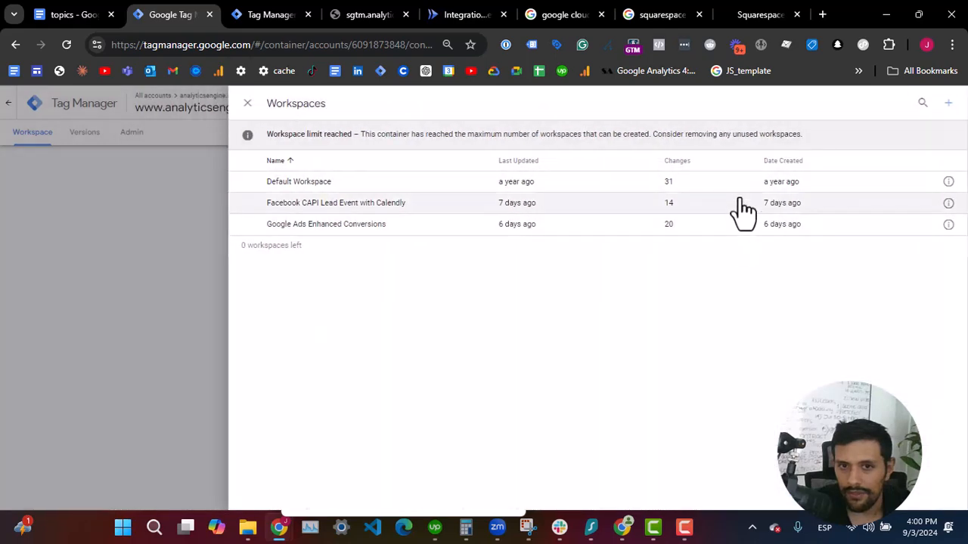
Delete the Default Workspace with its pending changes and open the fresh Default Workspace.
{"action": "left_click", "coordinate": [948, 182]}
{"action": "left_click", "coordinate": [948, 104]}
{"action": "left_click", "coordinate": [916, 130]}
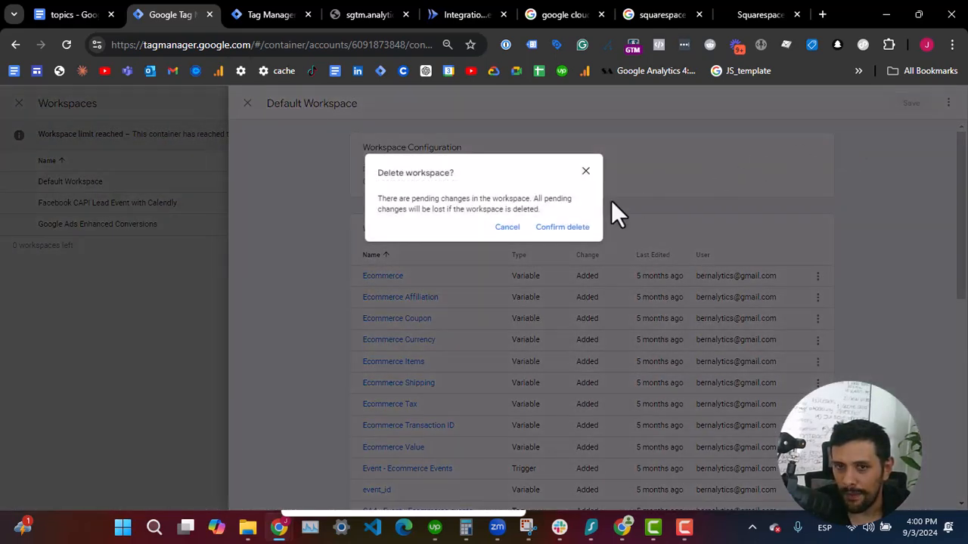
{"action": "left_click", "coordinate": [576, 227]}
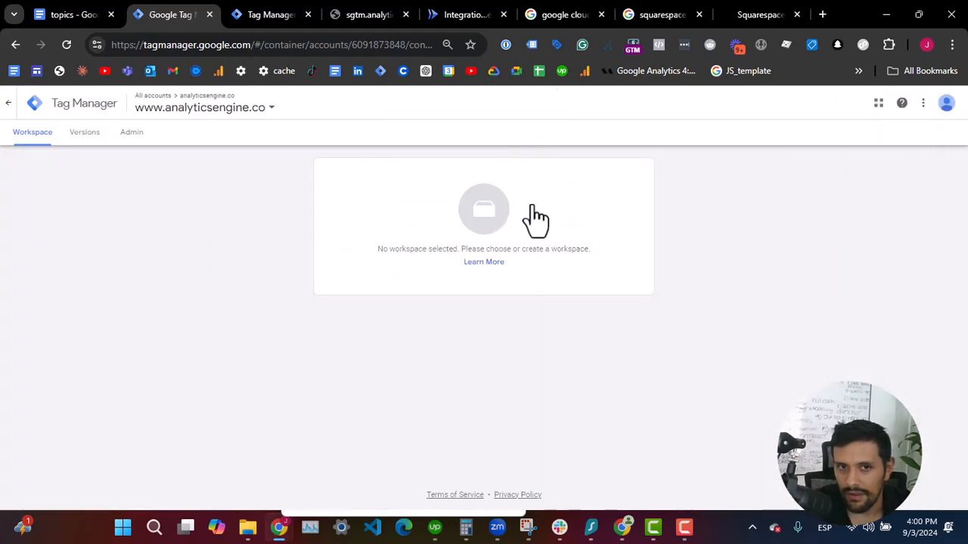
{"action": "left_click", "coordinate": [502, 217]}
{"action": "left_click", "coordinate": [336, 185]}
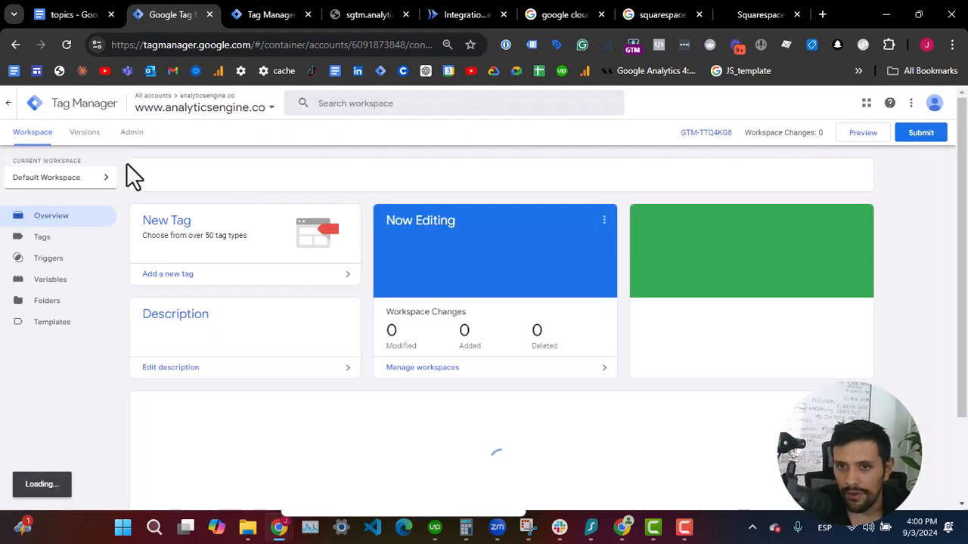
Open the workspace's tag list and look over the existing tags, including GA4 - Google Tag.
{"action": "left_click", "coordinate": [51, 240]}
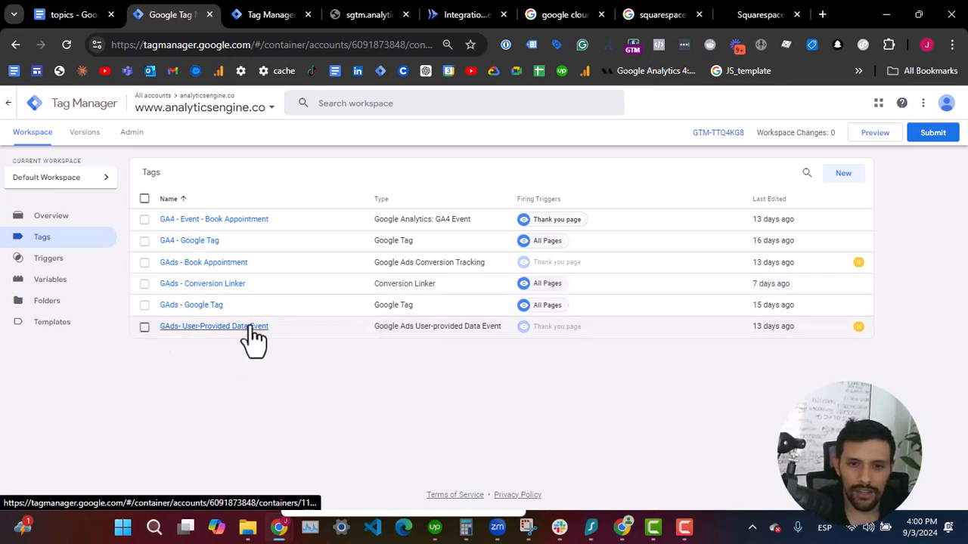
{"action": "right_click", "coordinate": [177, 240]}
{"action": "left_click", "coordinate": [175, 259]}
{"action": "scroll", "coordinate": [177, 239], "scroll_direction": "up", "scroll_amount": 2}
{"action": "scroll", "coordinate": [177, 239], "scroll_direction": "up", "scroll_amount": 1}
{"action": "scroll", "coordinate": [190, 247], "scroll_direction": "down", "scroll_amount": 3}
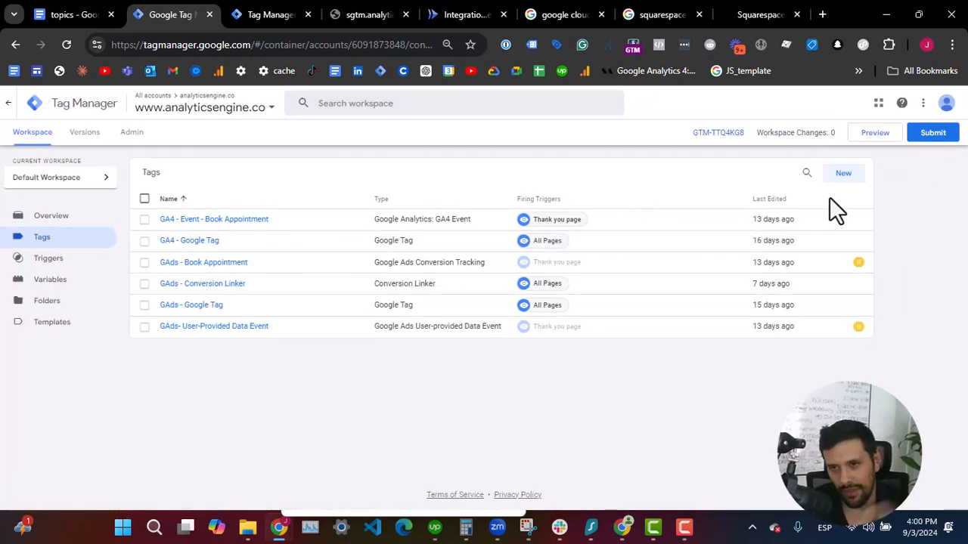
Create a new tag named "GA4 - Google Tag - Google Cloud Setup".
{"action": "left_click", "coordinate": [843, 175]}
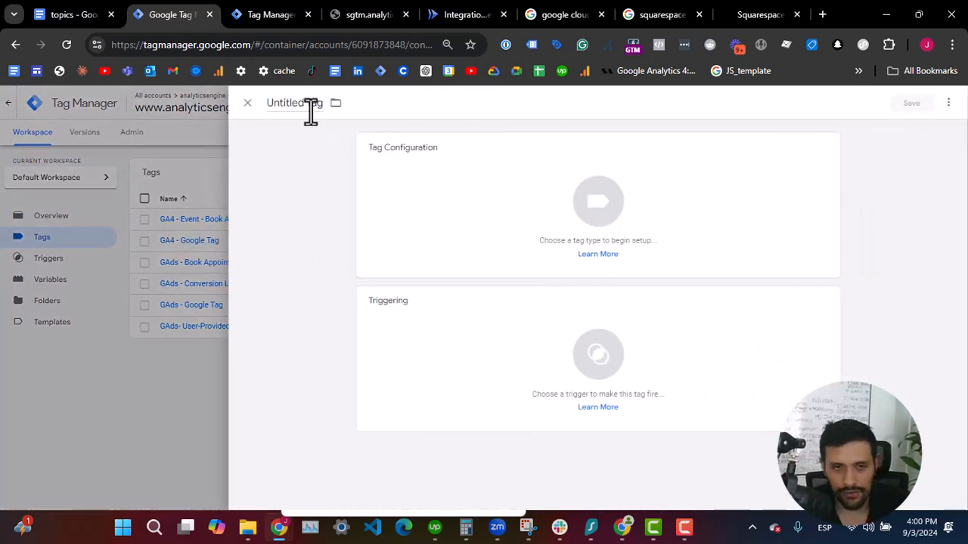
{"action": "left_click", "coordinate": [304, 112]}
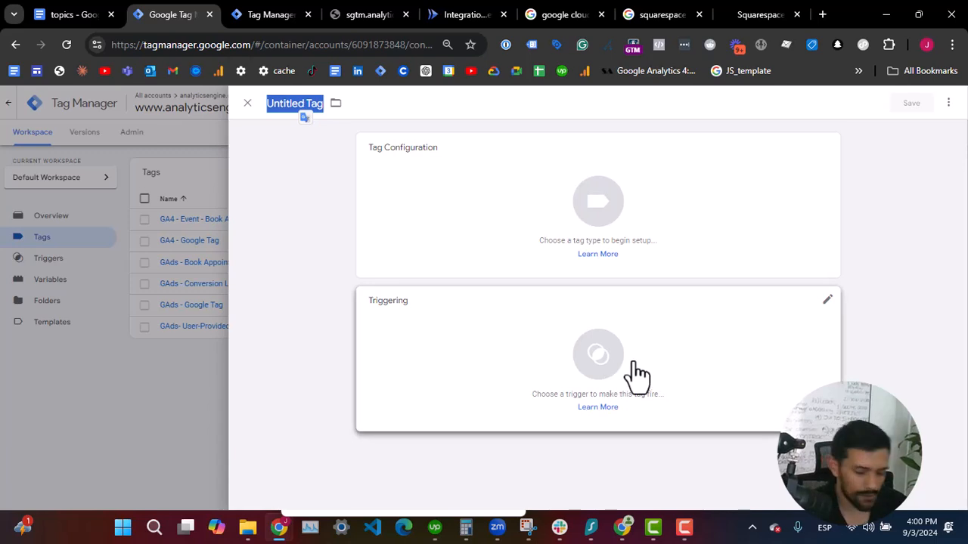
{"action": "key", "text": "BackSpace"}
{"action": "type", "text": "GA4 - Goog"}
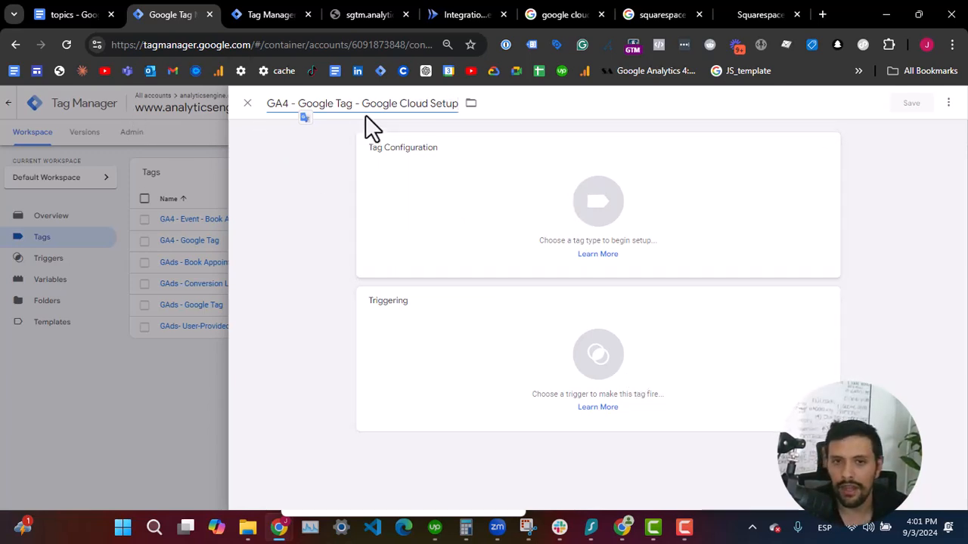
{"action": "left_click_drag", "start_coordinate": [362, 105], "coordinate": [482, 106]}
Set the tag type to Google Tag from the Google Analytics group and use the {{ga4_config}} variable as its Tag ID.
{"action": "left_click", "coordinate": [477, 236]}
{"action": "left_click", "coordinate": [477, 235]}
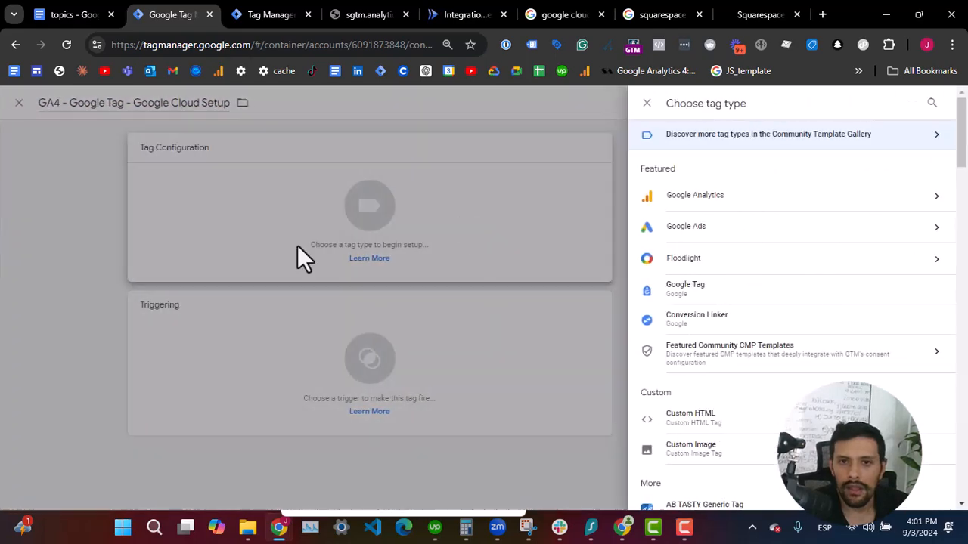
{"action": "left_click", "coordinate": [717, 201]}
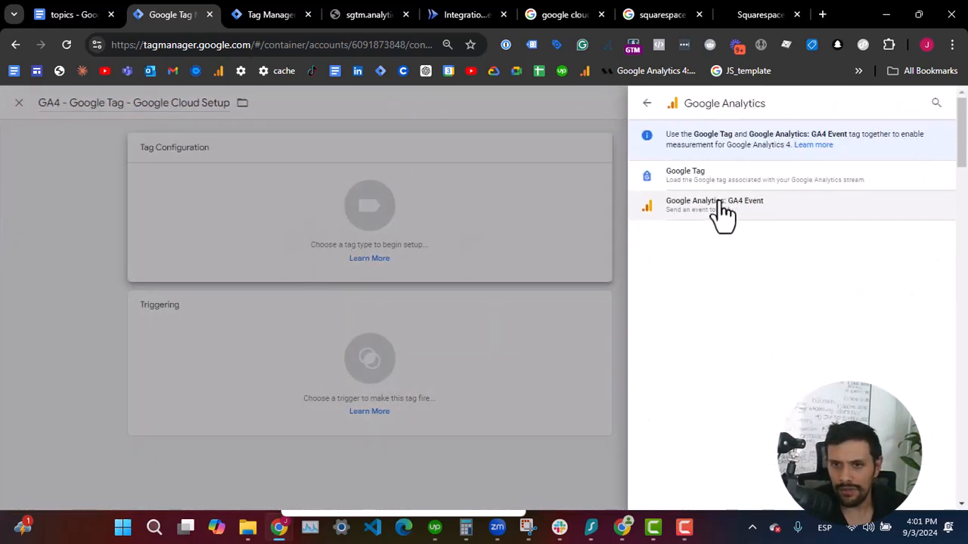
{"action": "left_click", "coordinate": [696, 181]}
{"action": "left_click", "coordinate": [421, 254]}
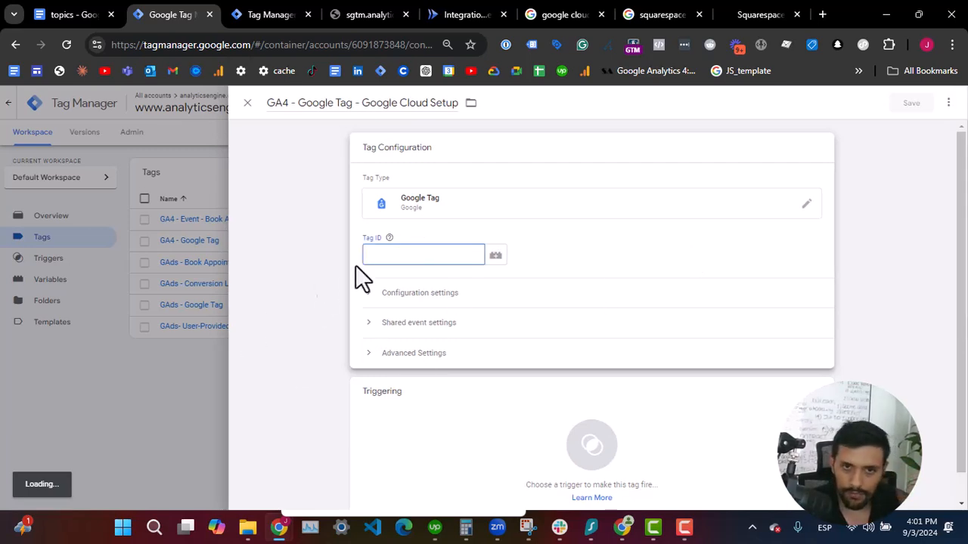
{"action": "type", "text": "{{"}
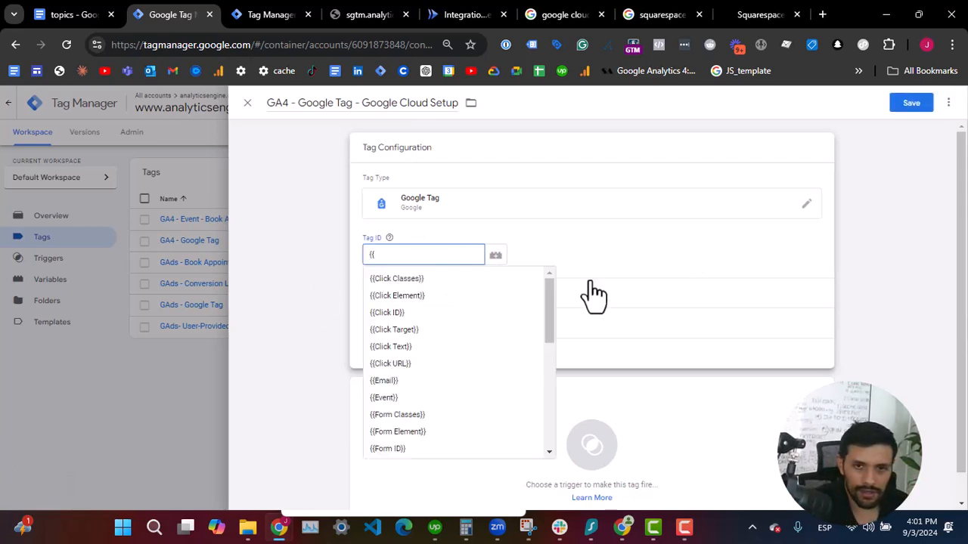
{"action": "type", "text": "ga4"}
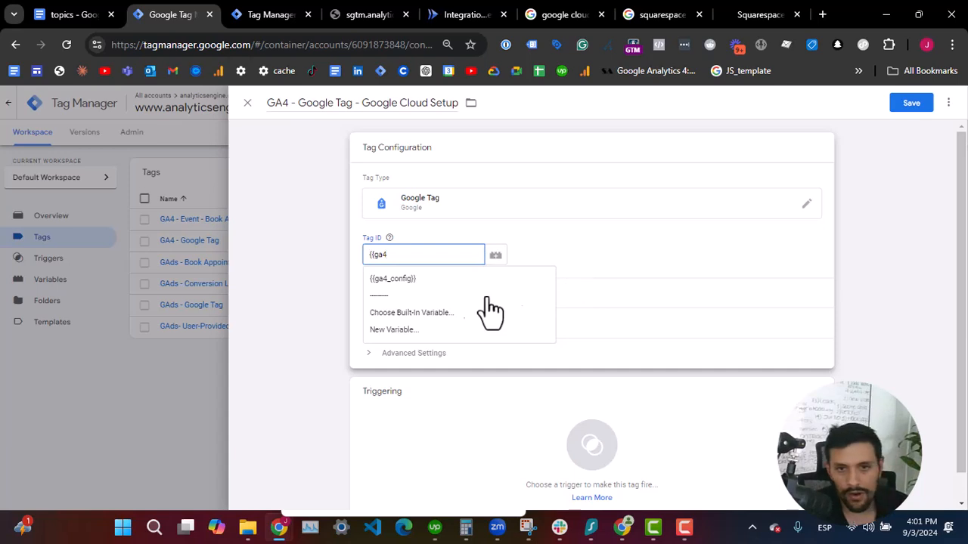
{"action": "left_click", "coordinate": [424, 279]}
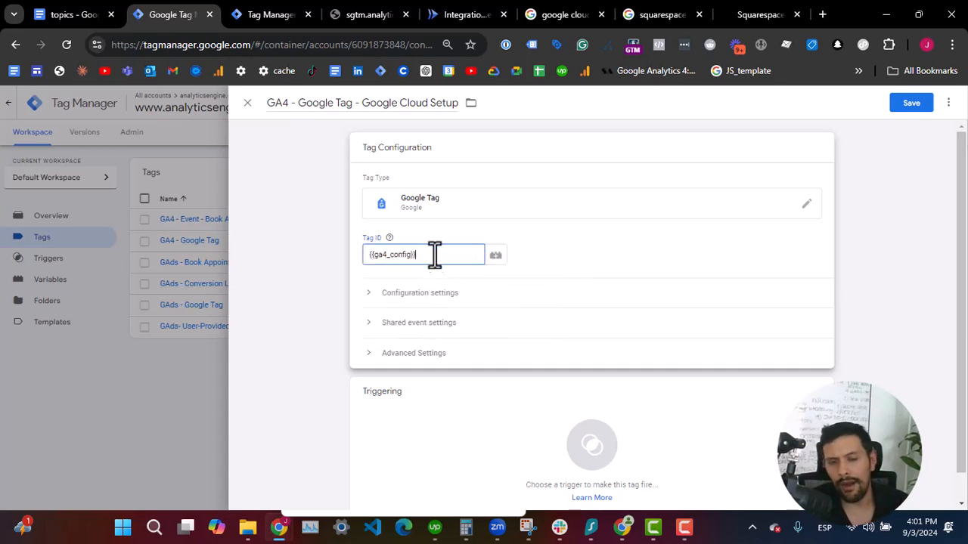
{"action": "left_click", "coordinate": [366, 276]}
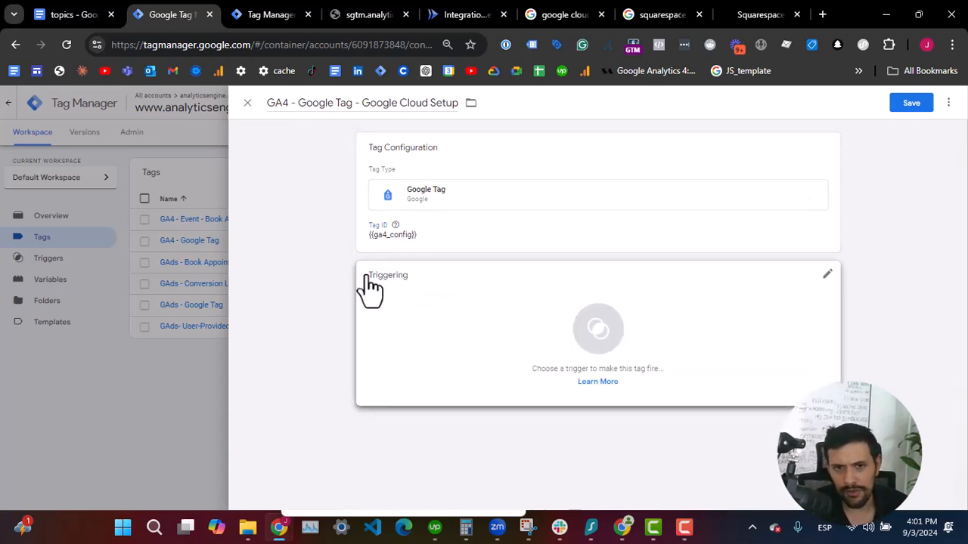
{"action": "left_click", "coordinate": [461, 227]}
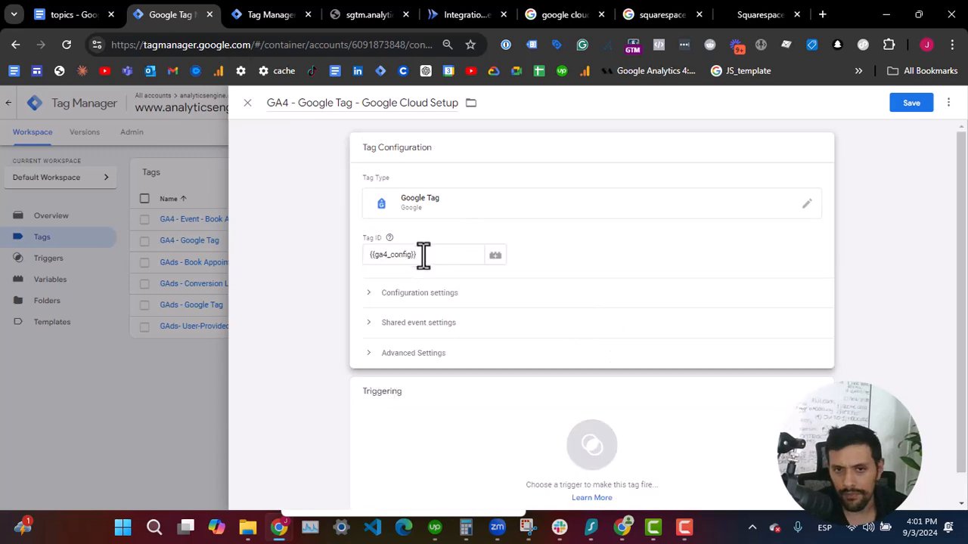
{"action": "left_click", "coordinate": [424, 298]}
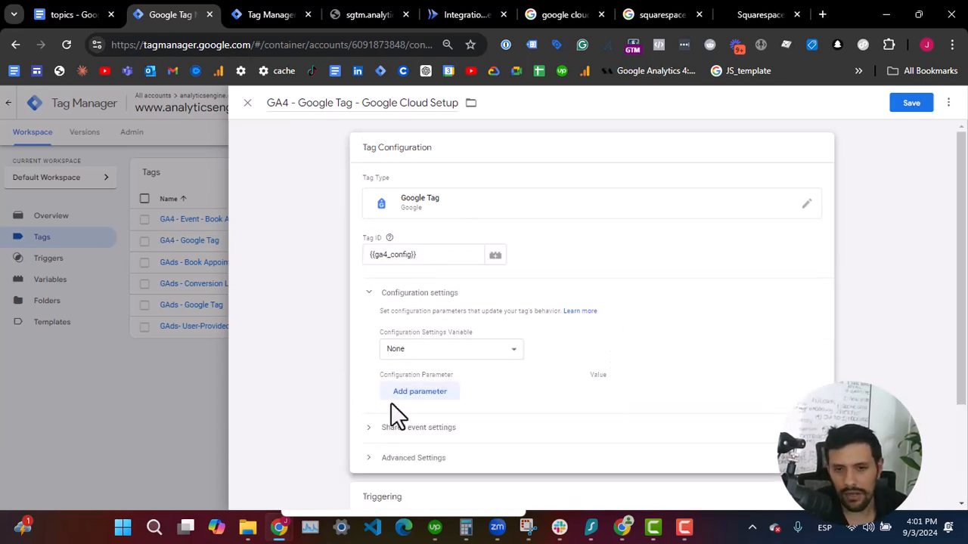
{"action": "left_click", "coordinate": [415, 392]}
{"action": "left_click", "coordinate": [412, 396]}
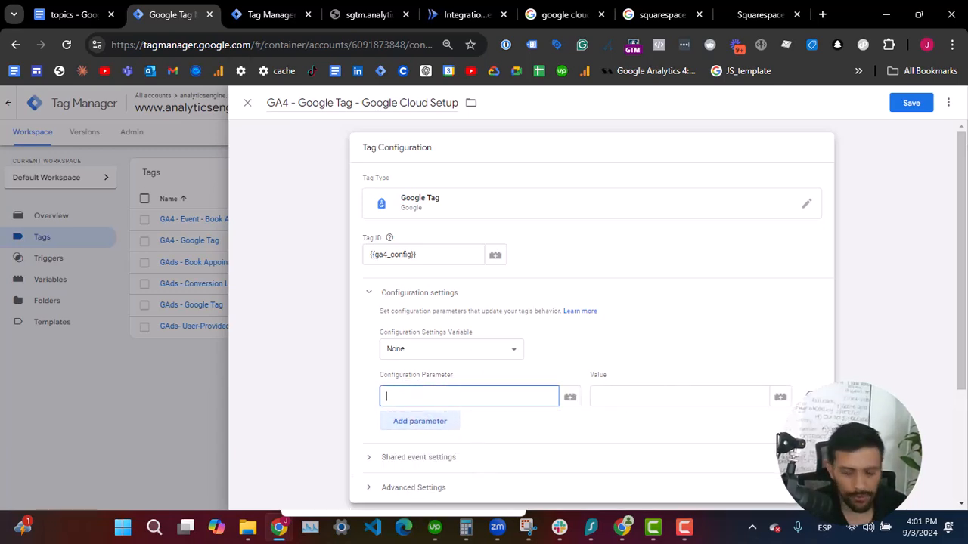
{"action": "type", "text": "serv"}
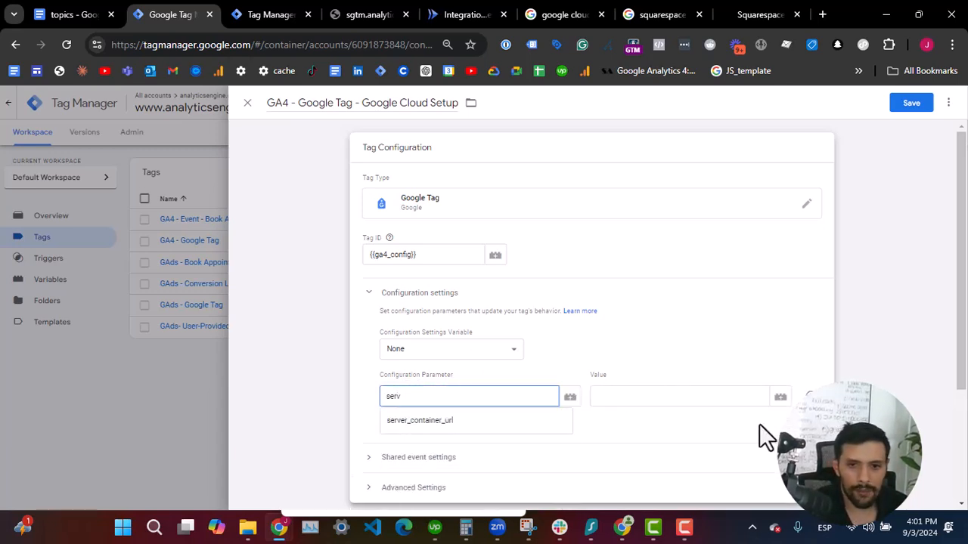
{"action": "left_click", "coordinate": [449, 425]}
{"action": "left_click", "coordinate": [666, 396]}
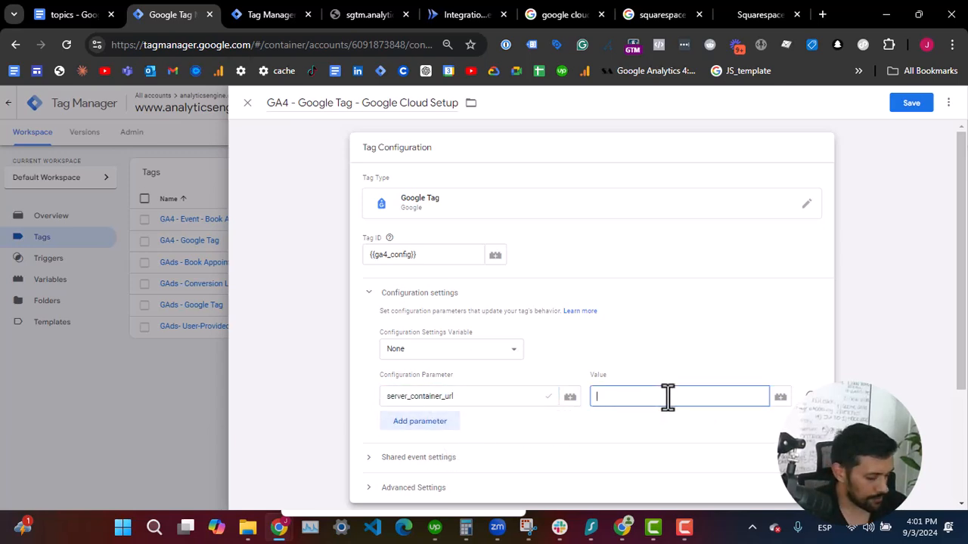
{"action": "key", "text": "super+v"}
{"action": "left_click", "coordinate": [672, 233]}
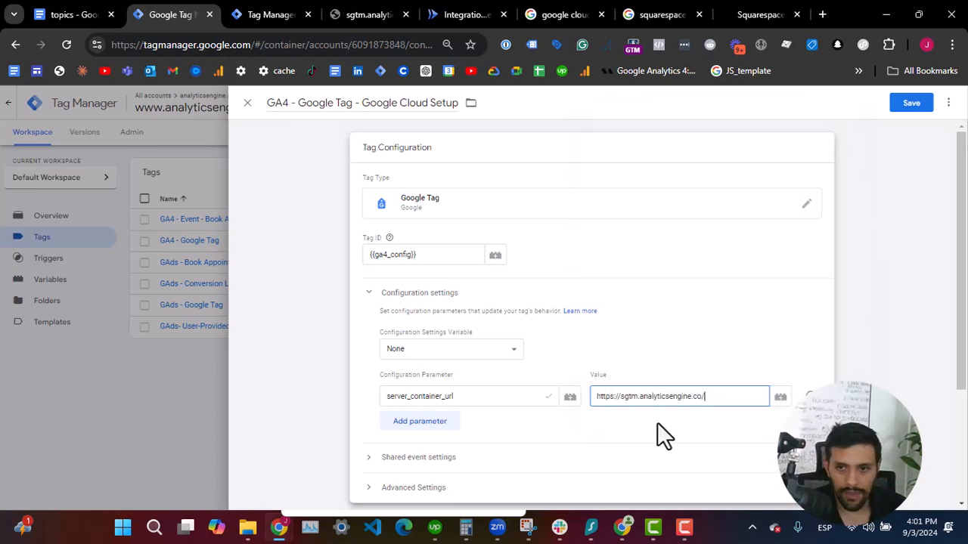
{"action": "scroll", "coordinate": [718, 394], "scroll_direction": "down", "scroll_amount": 2}
{"action": "triple_click", "coordinate": [708, 255]}
{"action": "scroll", "coordinate": [696, 257], "scroll_direction": "up", "scroll_amount": 2}
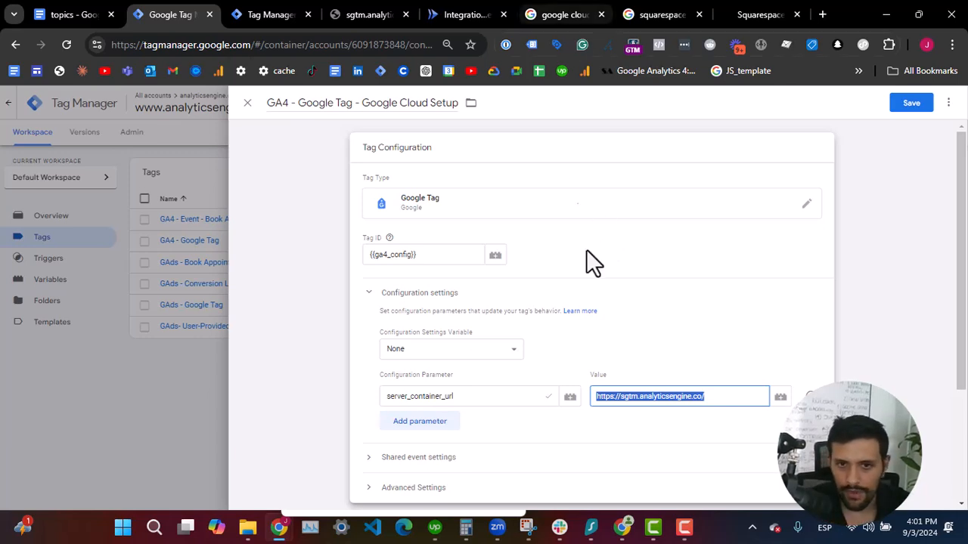
Add a second configuration parameter, send_page_view, with the value true.
{"action": "left_click", "coordinate": [412, 420]}
{"action": "left_click", "coordinate": [418, 424]}
{"action": "type", "text": "page"}
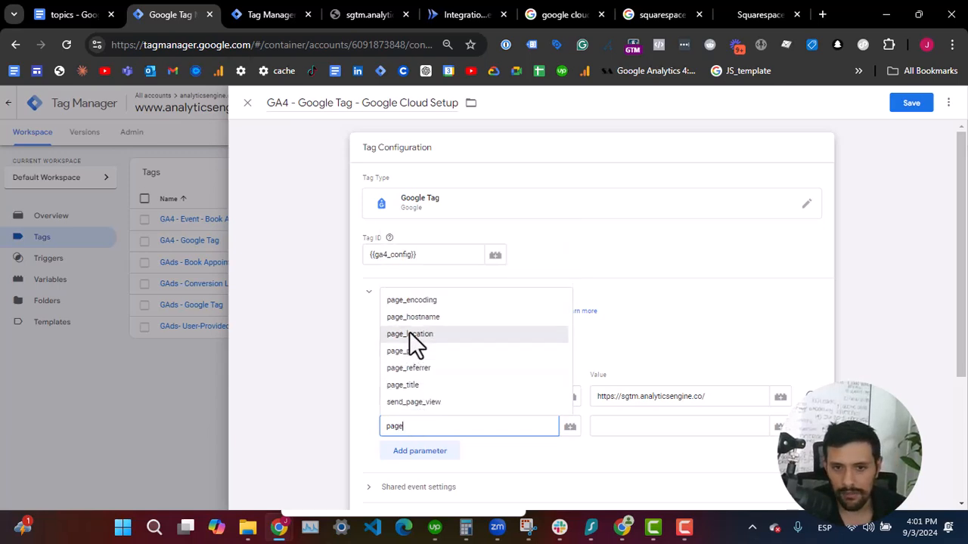
{"action": "key", "text": "BackSpace"}
{"action": "key", "text": "BackSpace"}
{"action": "key", "text": "BackSpace"}
{"action": "key", "text": "BackSpace"}
{"action": "type", "text": "send"}
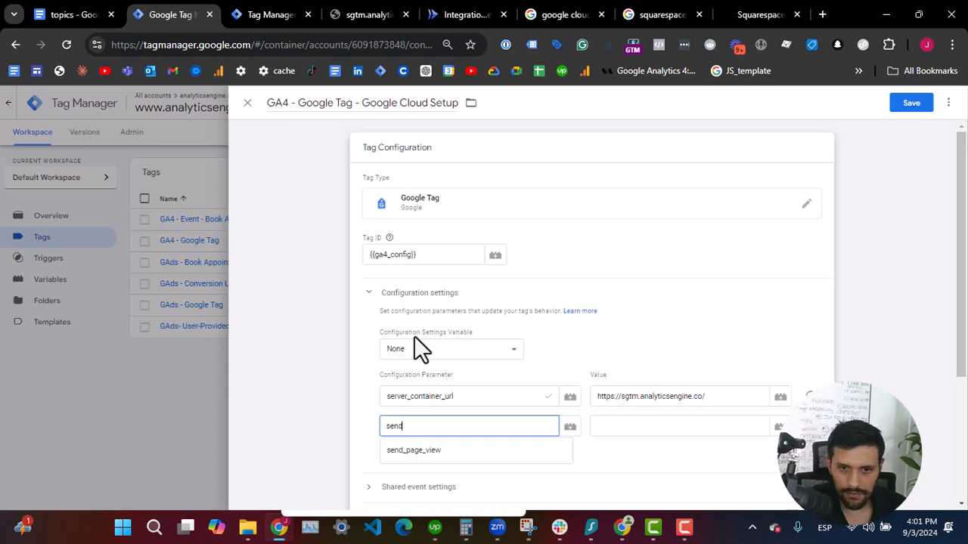
{"action": "left_click", "coordinate": [461, 451]}
{"action": "left_click", "coordinate": [601, 425]}
{"action": "type", "text": "t"}
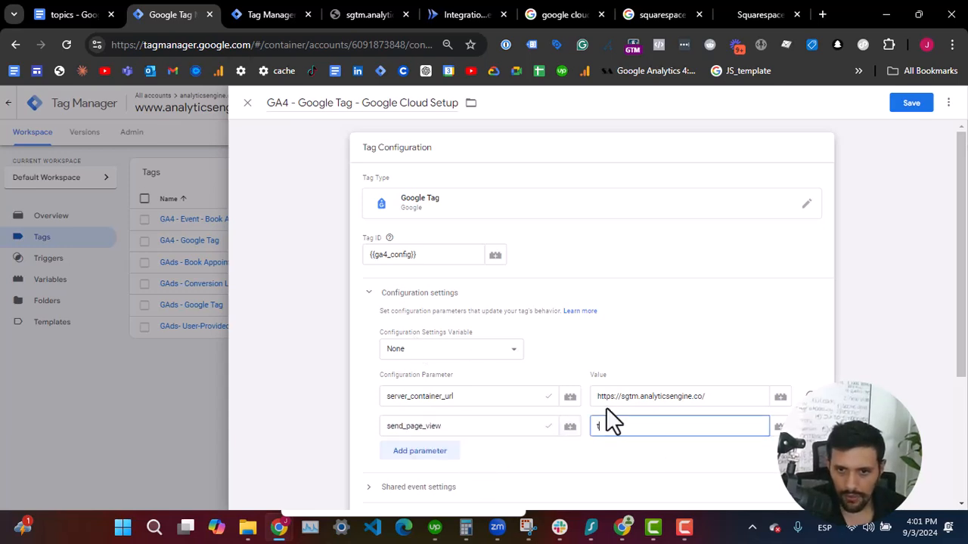
{"action": "type", "text": "rue"}
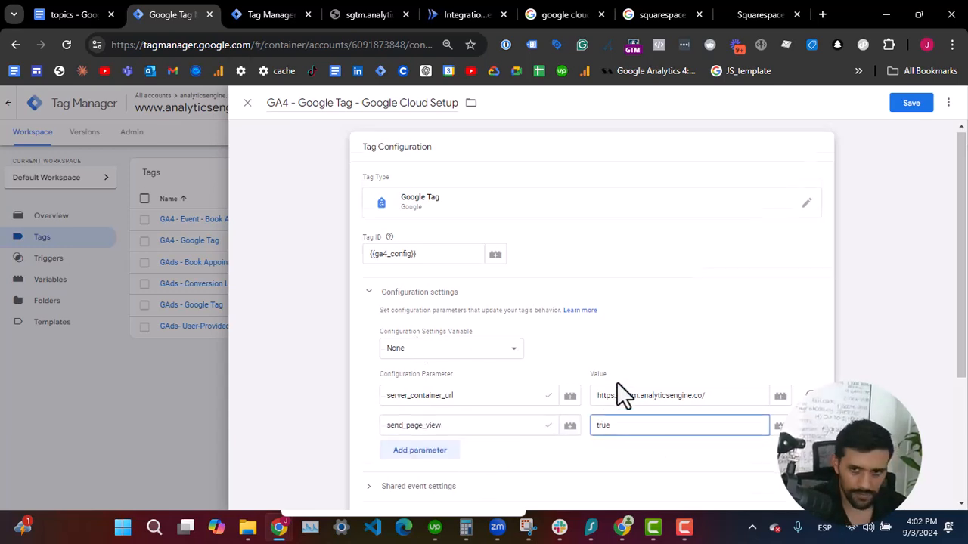
Assign the Initialization - All Pages trigger to the tag and save it.
{"action": "scroll", "coordinate": [627, 396], "scroll_direction": "down", "scroll_amount": 3}
{"action": "left_click", "coordinate": [631, 400]}
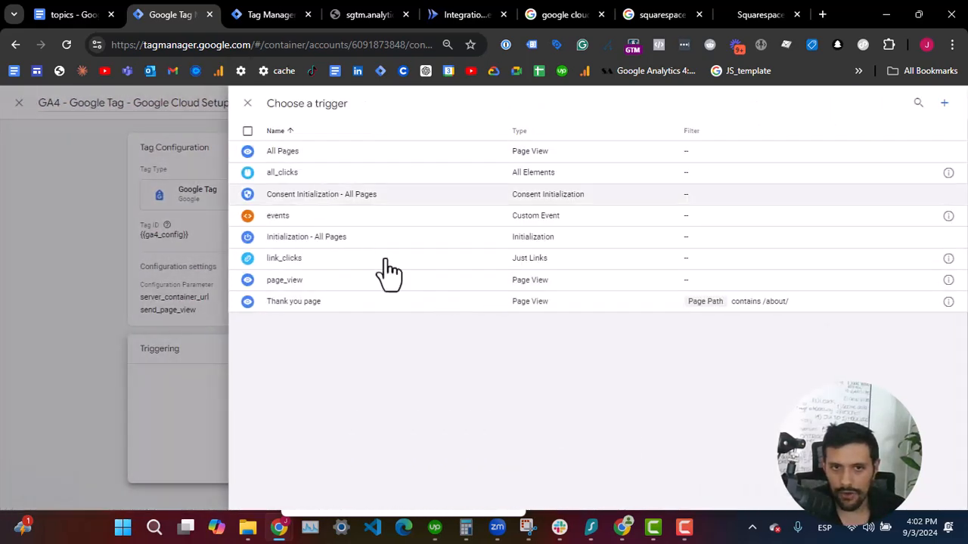
{"action": "left_click", "coordinate": [382, 249]}
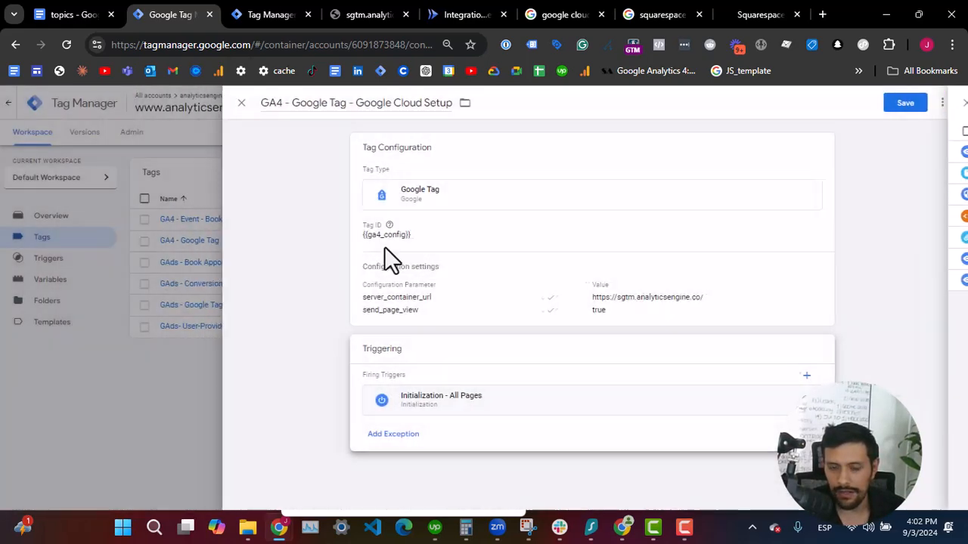
{"action": "left_click", "coordinate": [900, 107]}
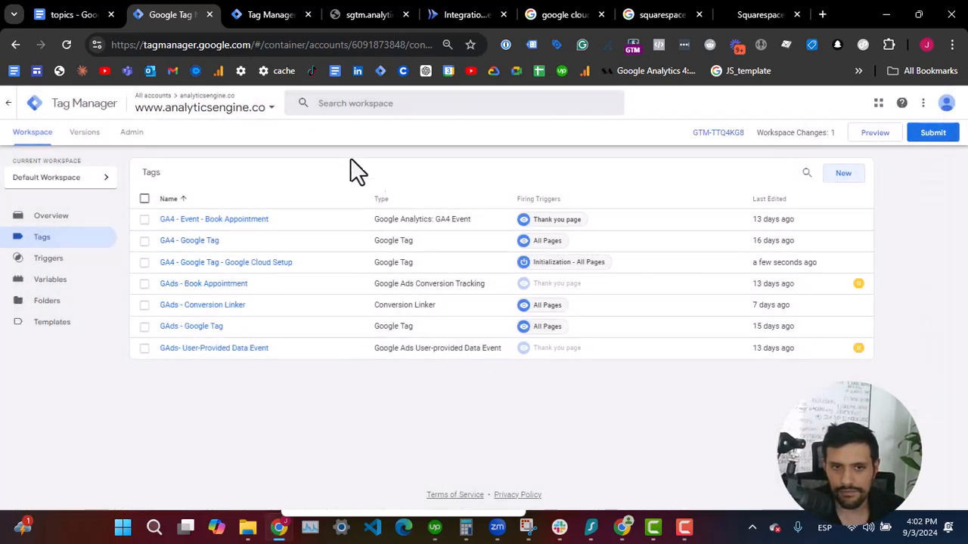
{"action": "left_click", "coordinate": [877, 136]}
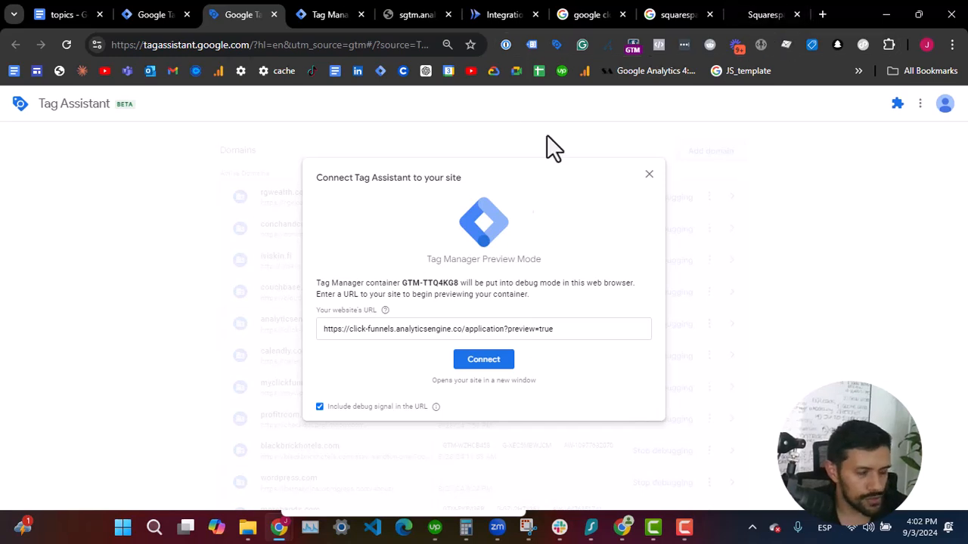
{"action": "double_click", "coordinate": [391, 330]}
{"action": "left_click", "coordinate": [413, 330]}
{"action": "double_click", "coordinate": [414, 331]}
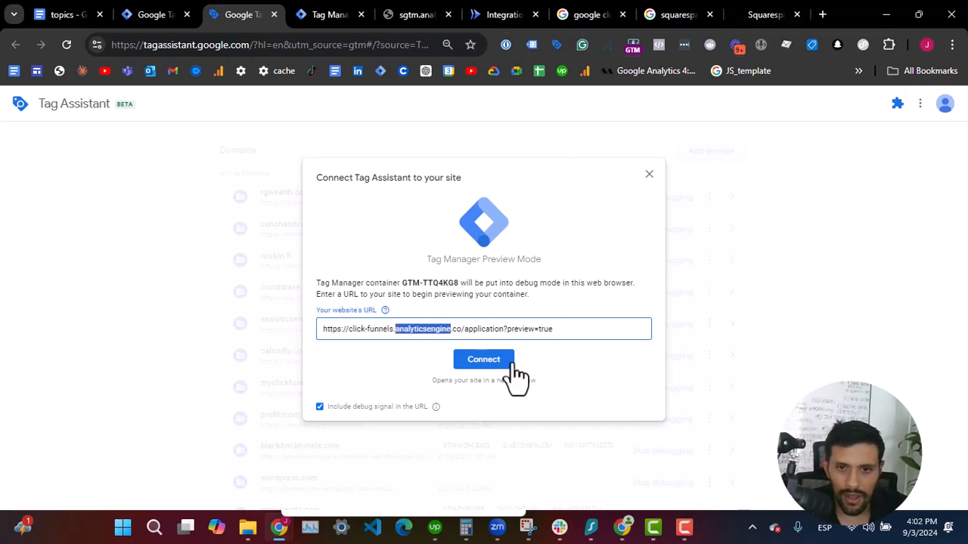
{"action": "left_click", "coordinate": [367, 331]}
{"action": "left_click", "coordinate": [493, 362]}
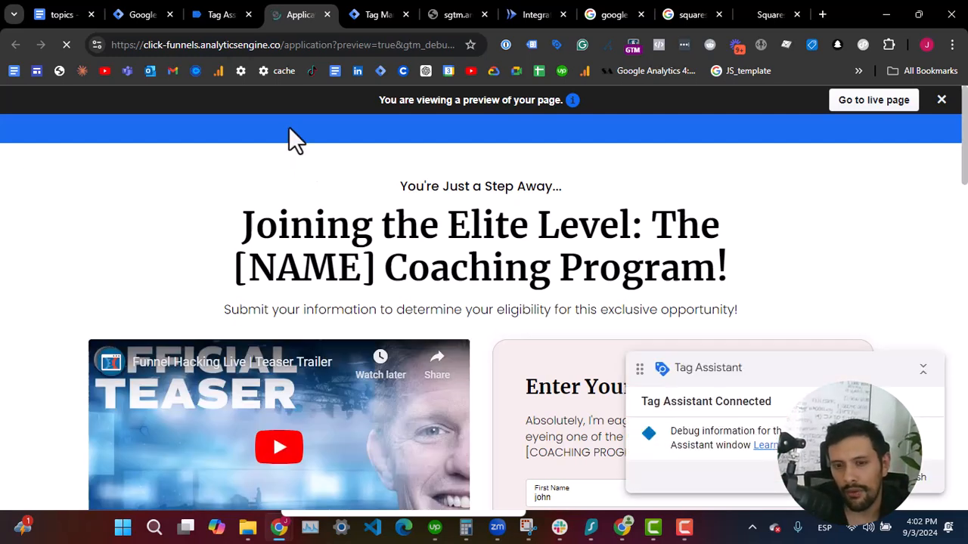
Return to Tag Assistant and check which tags fired on the Container Loaded, Consent Initialization and Initialization events.
{"action": "left_click", "coordinate": [222, 14]}
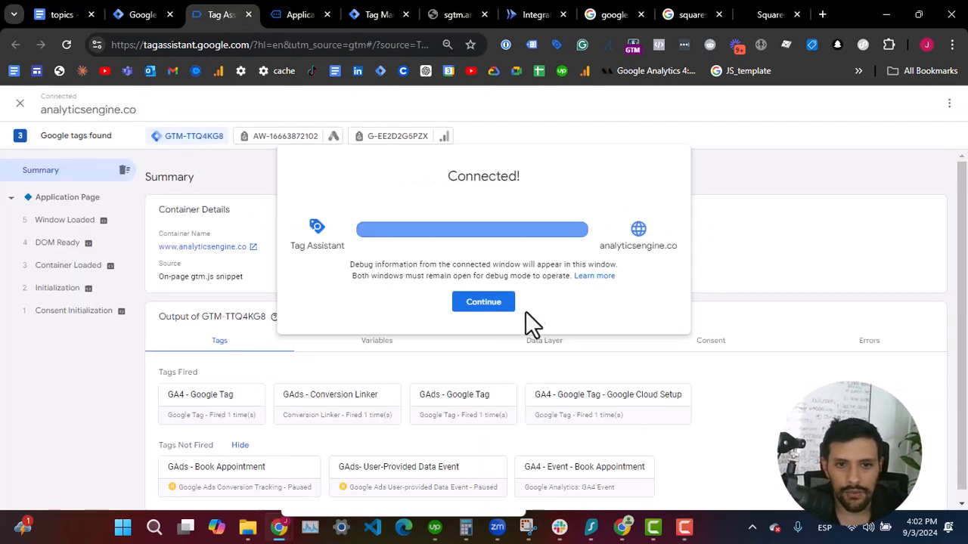
{"action": "left_click", "coordinate": [492, 302]}
{"action": "left_click", "coordinate": [41, 288]}
{"action": "left_click", "coordinate": [46, 269]}
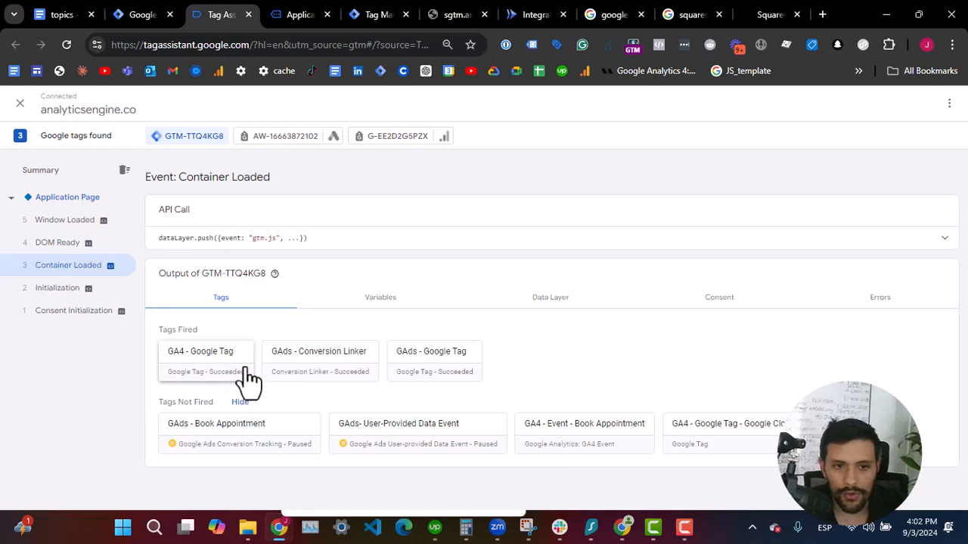
{"action": "left_click", "coordinate": [73, 316]}
{"action": "left_click", "coordinate": [61, 290]}
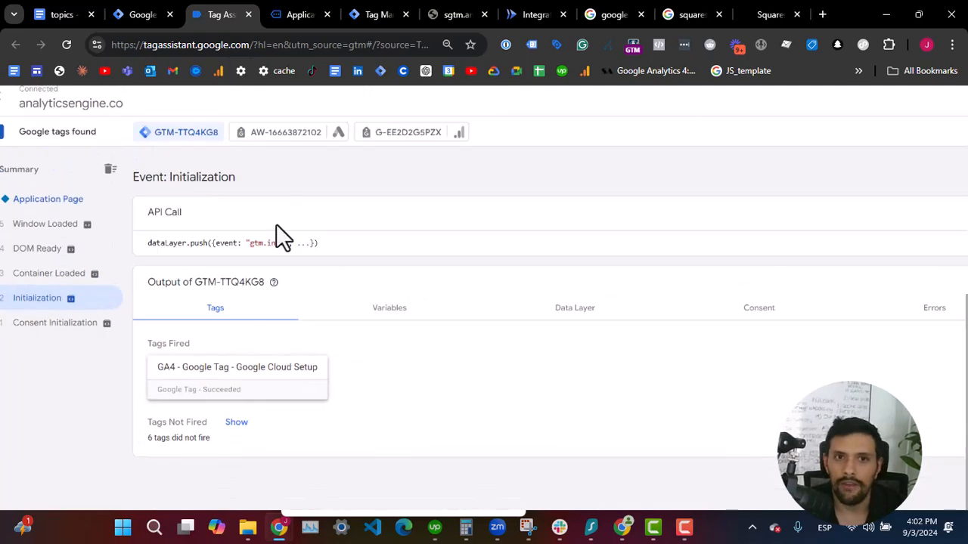
In the server container's preview, examine the page_view event's client and the URL of its incoming HTTP request.
{"action": "left_click", "coordinate": [364, 13]}
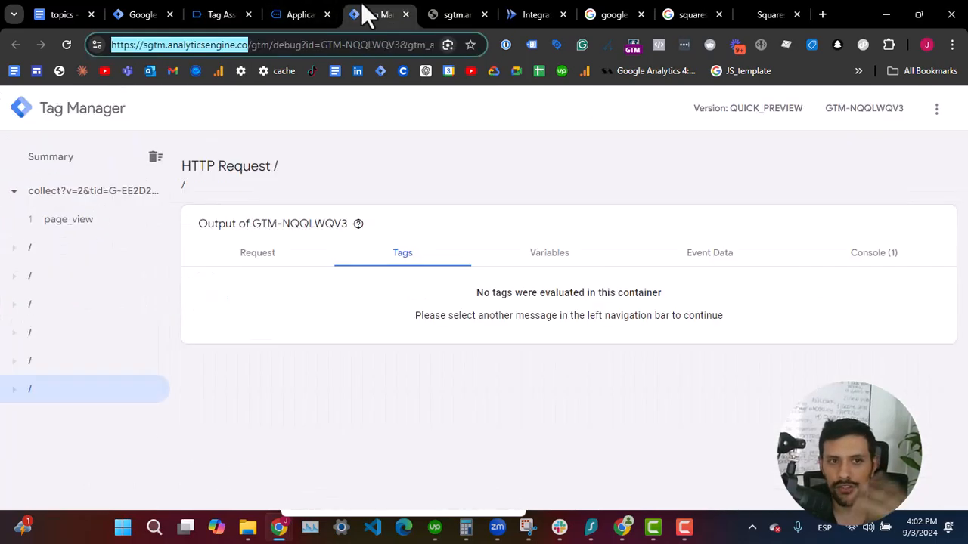
{"action": "left_click", "coordinate": [76, 227]}
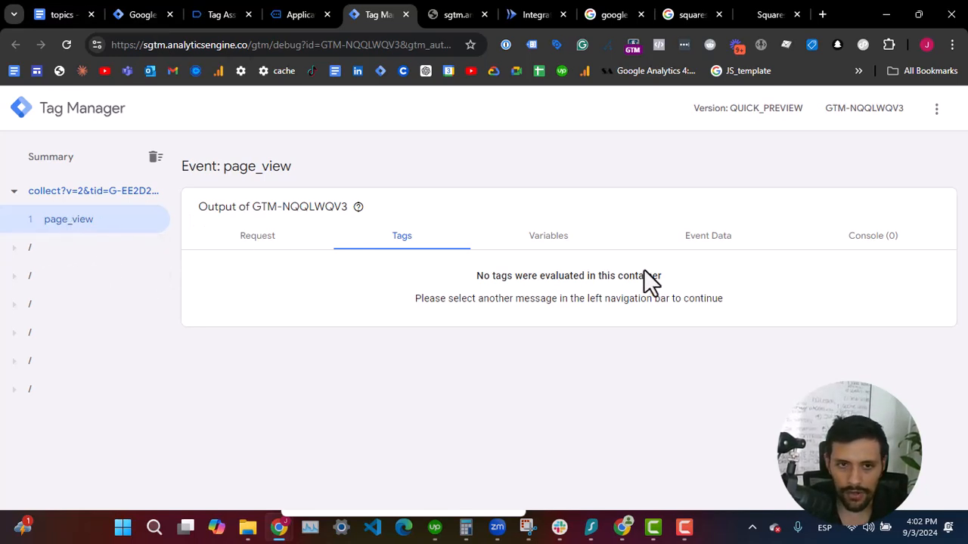
{"action": "left_click", "coordinate": [254, 237]}
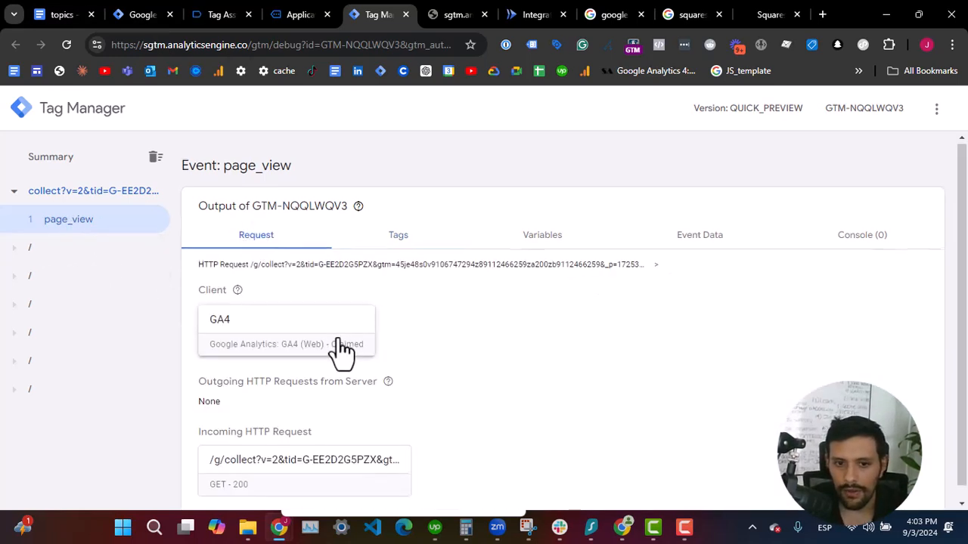
{"action": "left_click", "coordinate": [281, 458]}
{"action": "left_click_drag", "start_coordinate": [292, 242], "coordinate": [655, 308]}
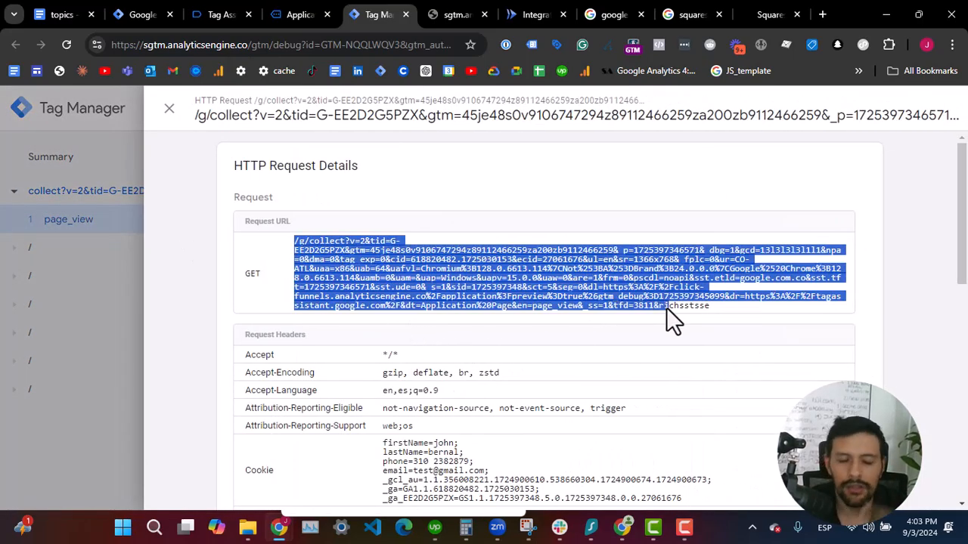
{"action": "key", "text": "ctrl+plus"}
{"action": "left_click_drag", "start_coordinate": [727, 308], "coordinate": [194, 199]}
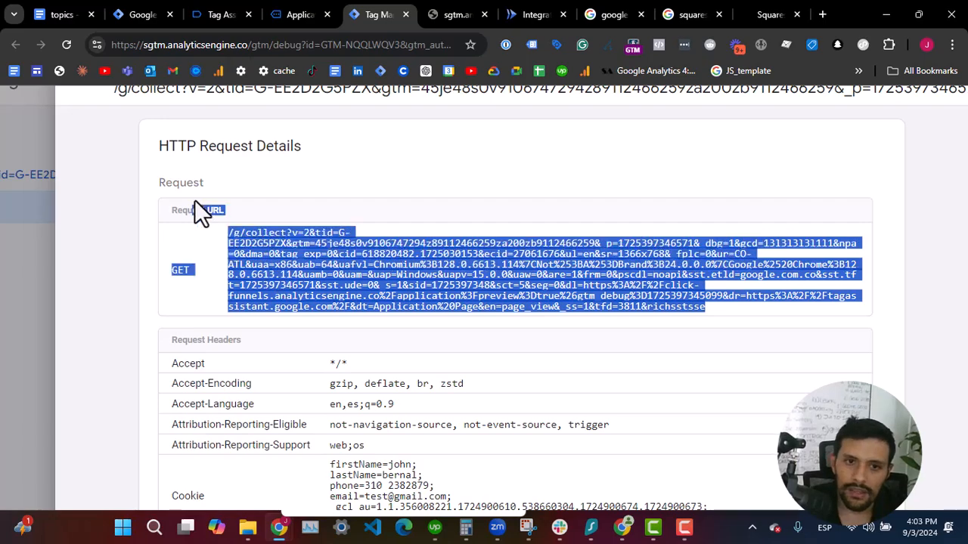
{"action": "key", "text": "ctrl+minus"}
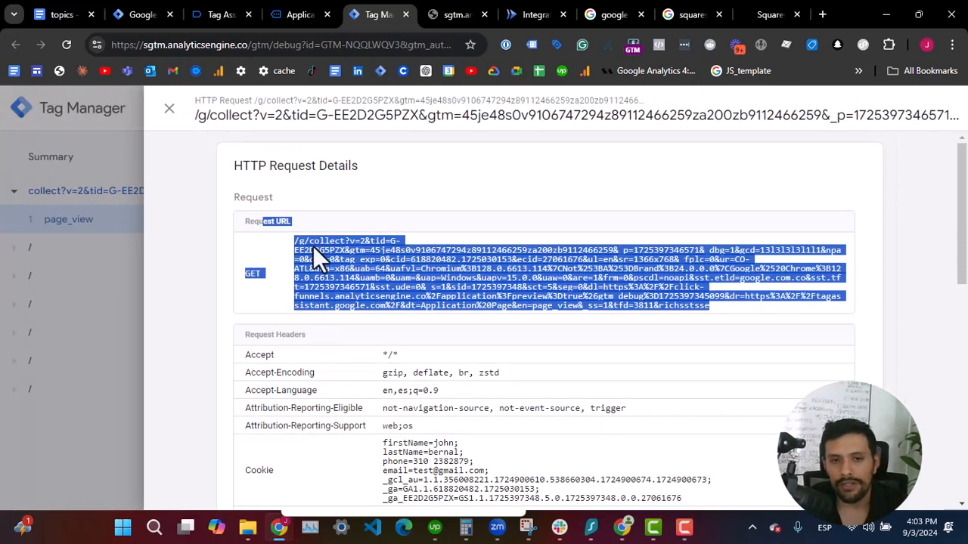
Inspect the application preview page with the browser's developer tools and show its network requests.
{"action": "left_click", "coordinate": [279, 2]}
{"action": "scroll", "coordinate": [280, 325], "scroll_direction": "down", "scroll_amount": 3}
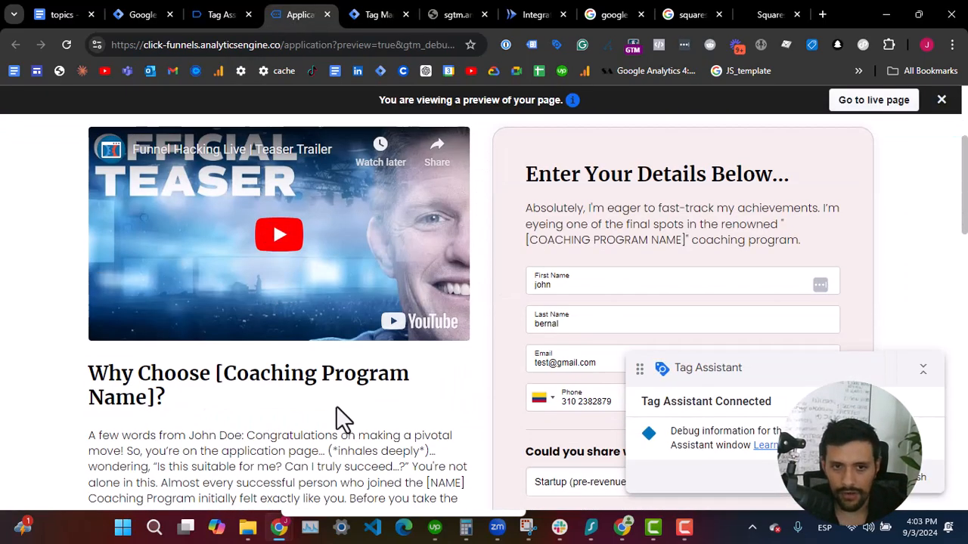
{"action": "right_click", "coordinate": [337, 416]}
{"action": "left_click", "coordinate": [388, 390]}
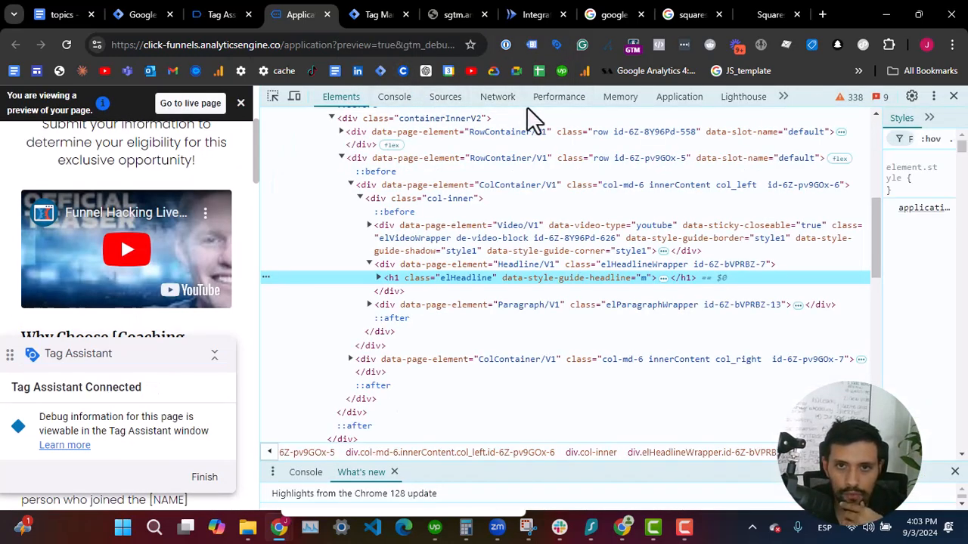
{"action": "left_click", "coordinate": [626, 99]}
{"action": "left_click", "coordinate": [783, 96]}
{"action": "left_click", "coordinate": [499, 96]}
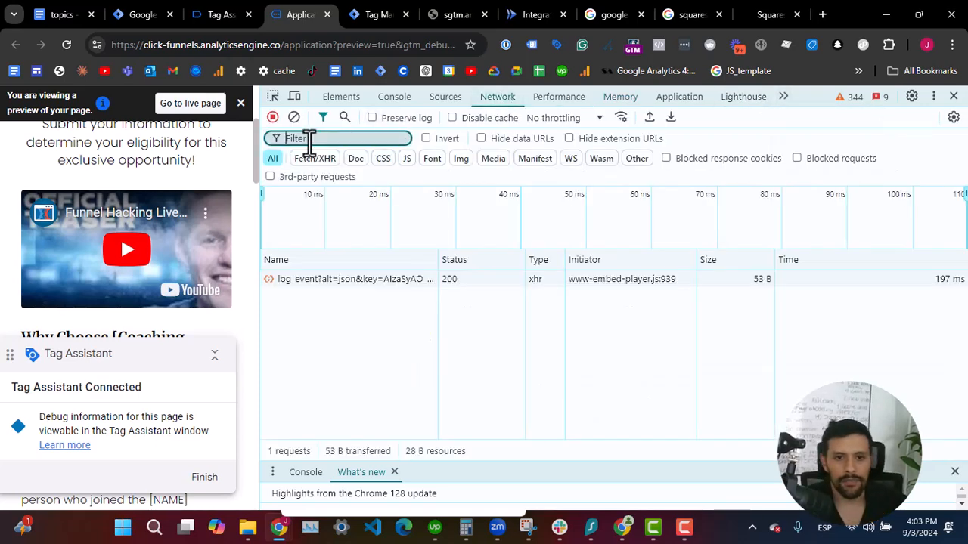
Filter the network requests by "collect", reload the page and examine the domain in the collect request's URL.
{"action": "type", "text": "collect"}
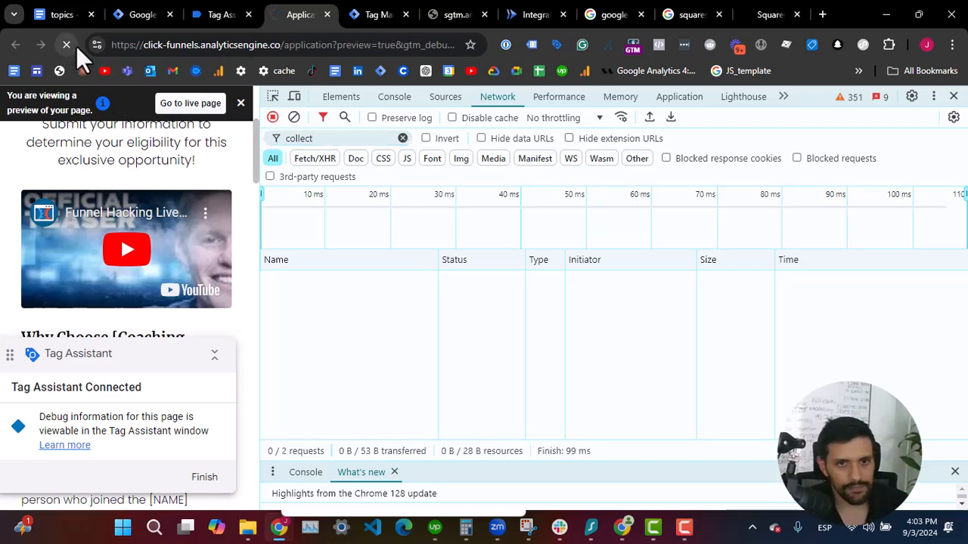
{"action": "left_click", "coordinate": [73, 44]}
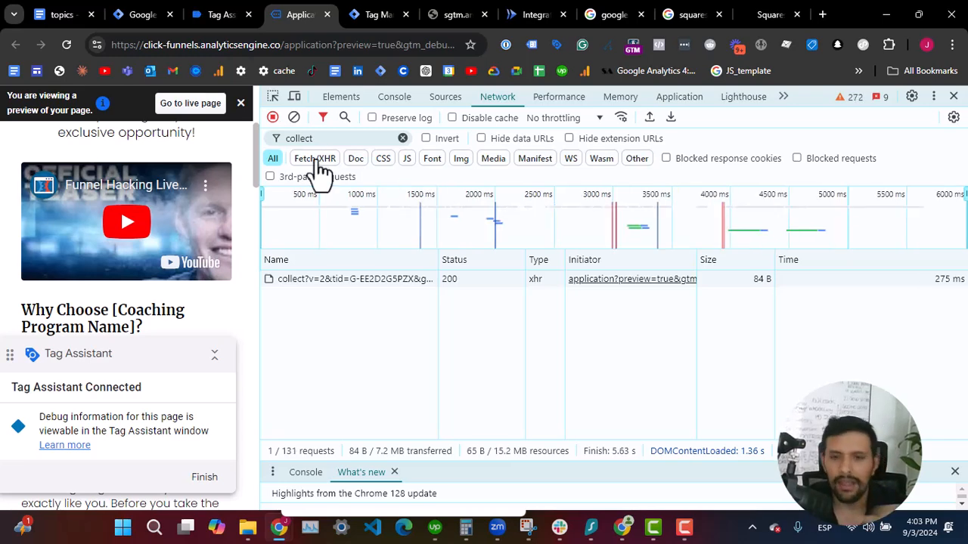
{"action": "left_click", "coordinate": [385, 283]}
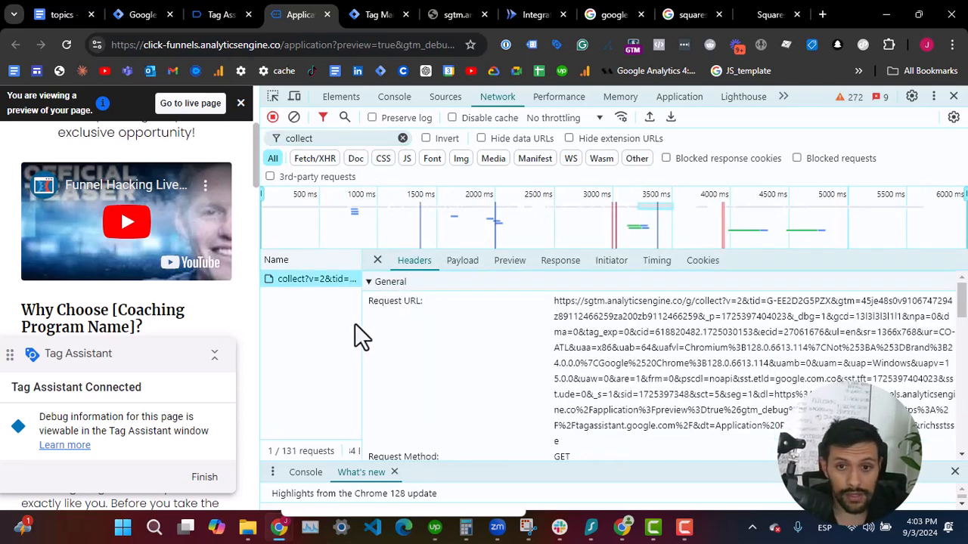
{"action": "left_click_drag", "start_coordinate": [663, 304], "coordinate": [689, 305]}
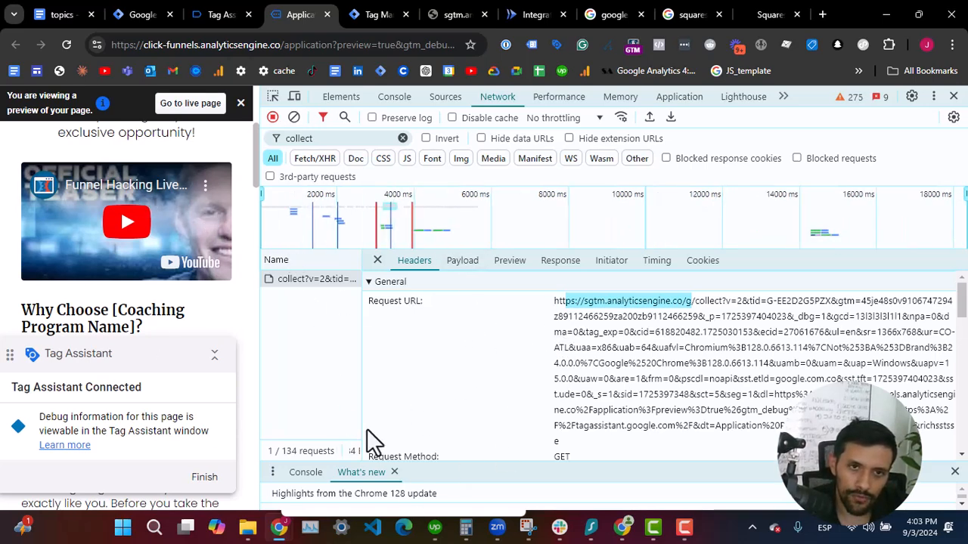
Go back to the server container's preview and check which client claimed the first page_view request.
{"action": "left_click", "coordinate": [352, 12]}
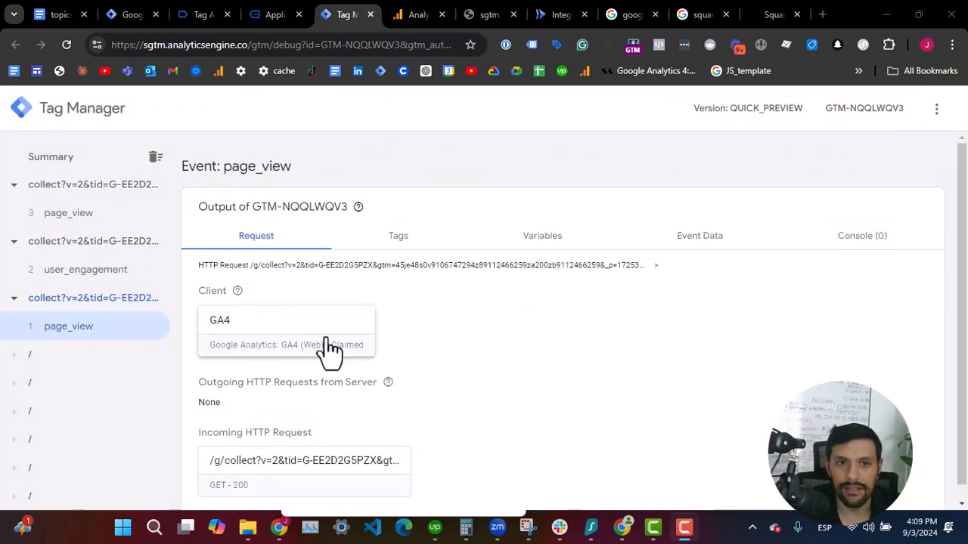
{"action": "left_click_drag", "start_coordinate": [195, 288], "coordinate": [407, 348]}
{"action": "left_click", "coordinate": [447, 363]}
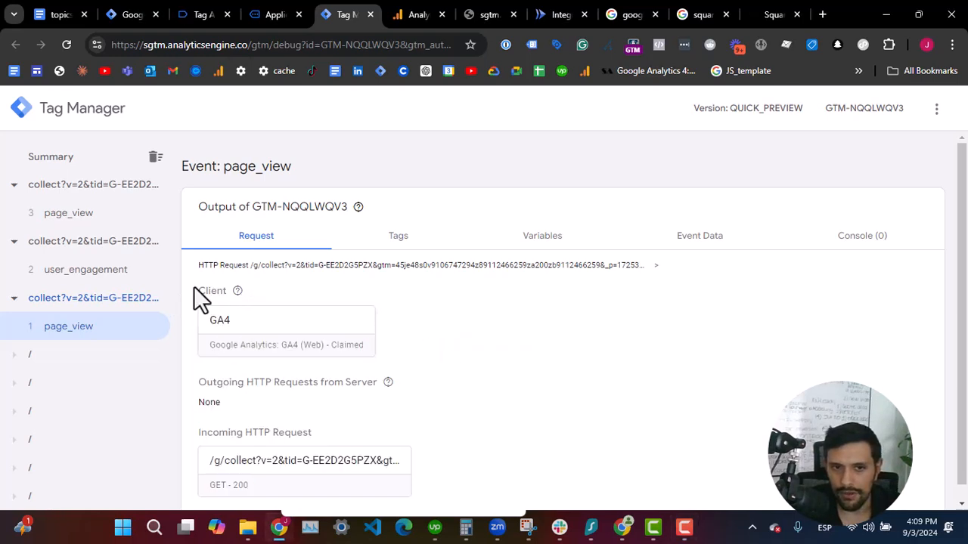
Check the page_view event's client and which tags were evaluated for it in the server container's preview.
{"action": "left_click_drag", "start_coordinate": [195, 288], "coordinate": [286, 294]}
{"action": "left_click", "coordinate": [286, 294]}
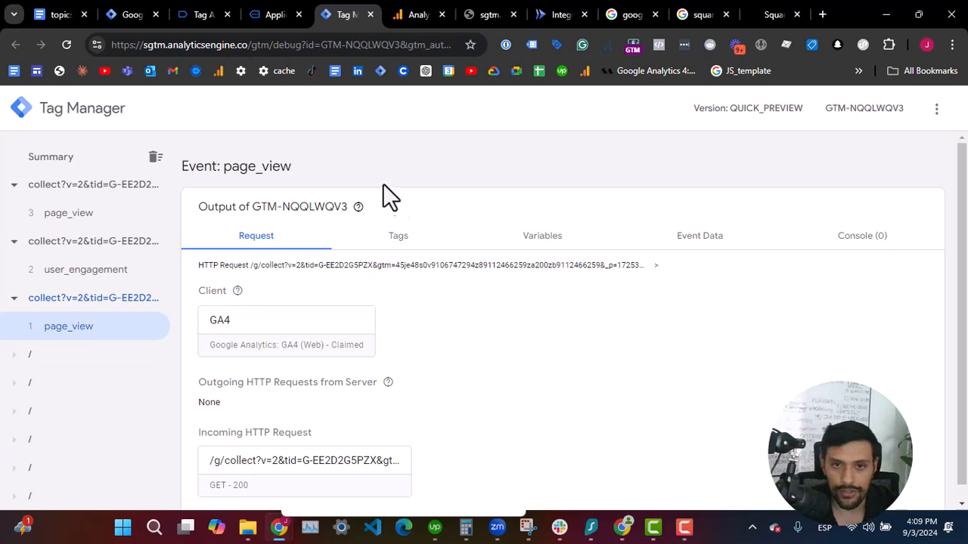
{"action": "left_click", "coordinate": [403, 242]}
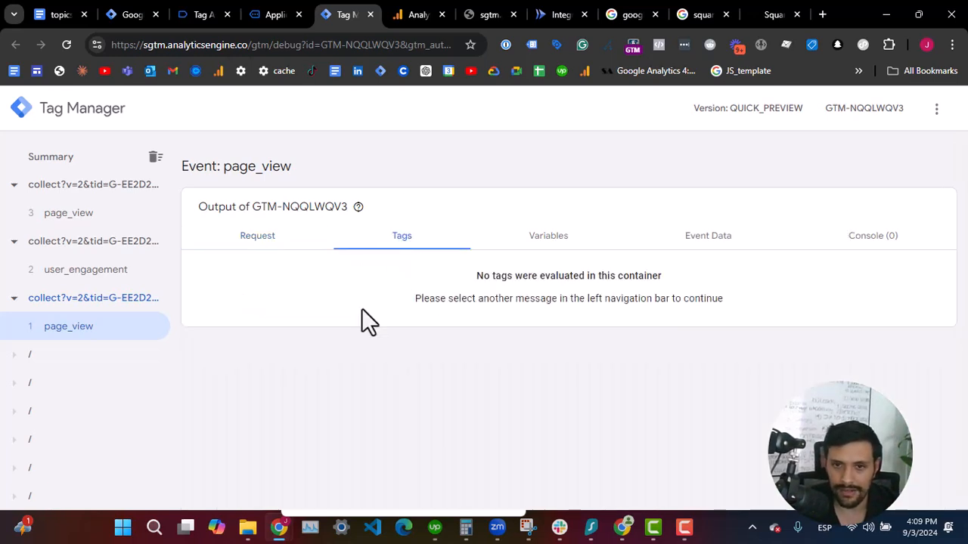
{"action": "left_click_drag", "start_coordinate": [439, 275], "coordinate": [826, 355]}
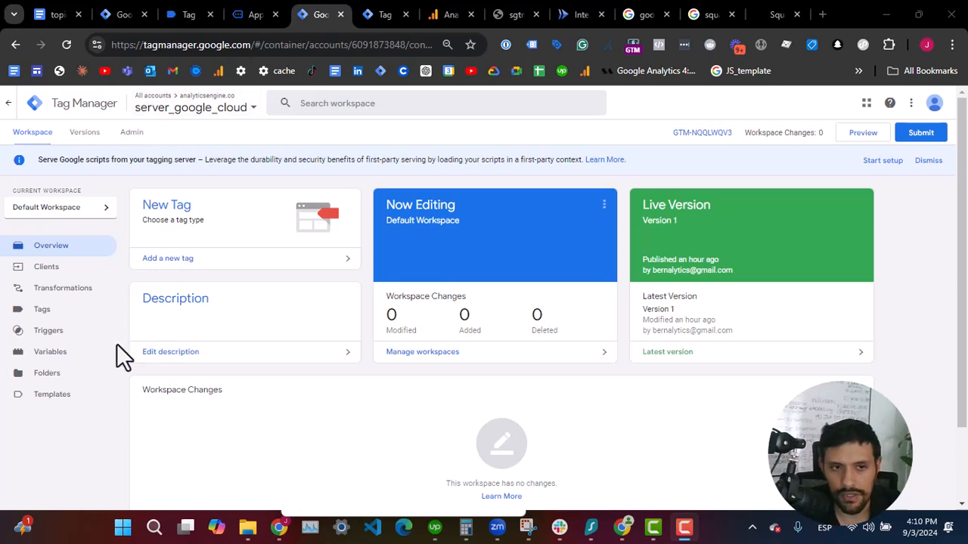
Create a new tag of type Google Analytics: GA4 in the server_google_cloud container.
{"action": "left_click", "coordinate": [41, 310]}
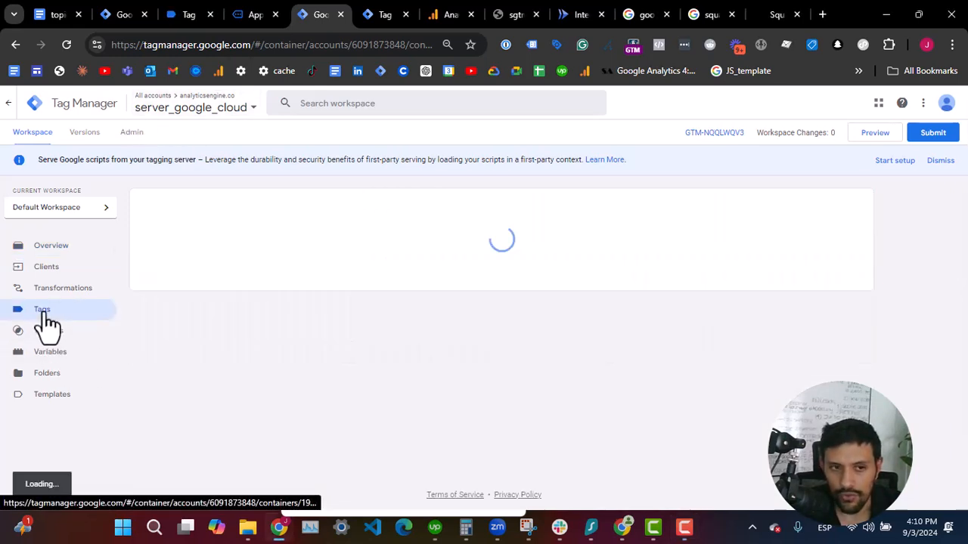
{"action": "left_click", "coordinate": [842, 204]}
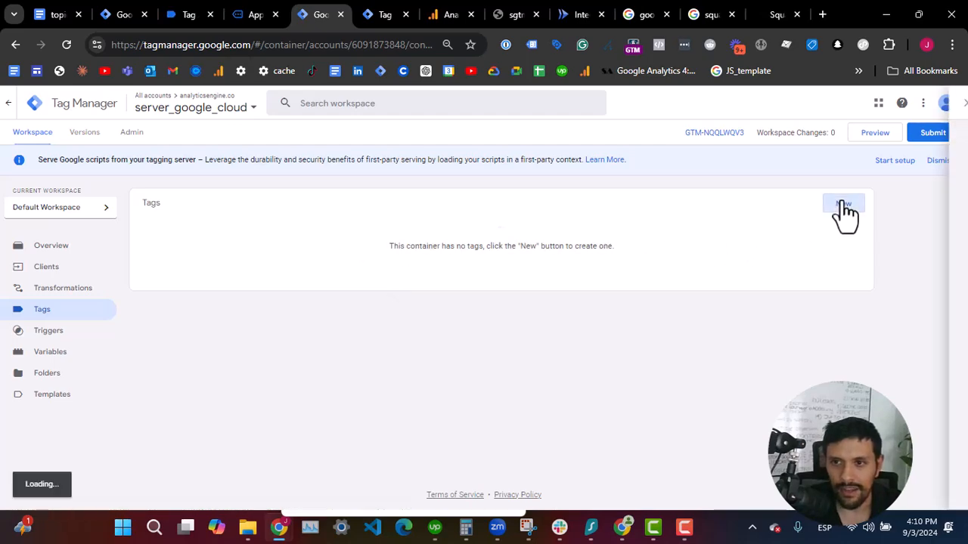
{"action": "left_click", "coordinate": [418, 156]}
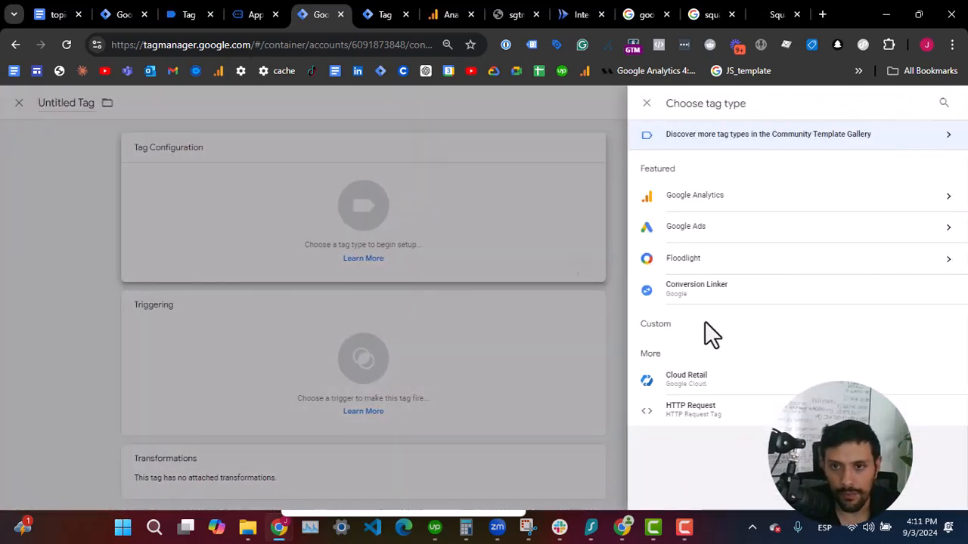
{"action": "left_click", "coordinate": [701, 196]}
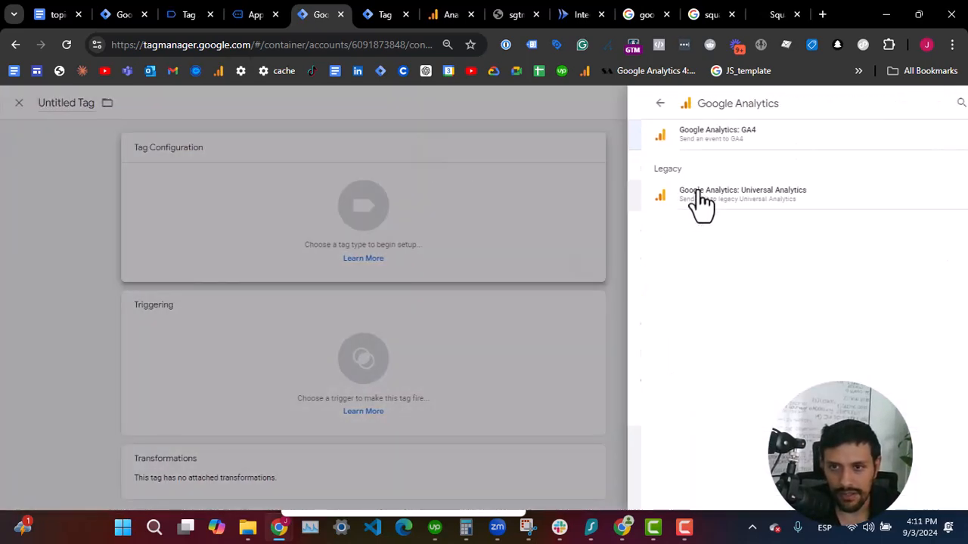
{"action": "left_click", "coordinate": [739, 147]}
Copy the measurement ID G-EE2D2G5PZX from the collect request's URL on the application page and enter it as the tag's Measurement ID.
{"action": "left_click", "coordinate": [406, 254]}
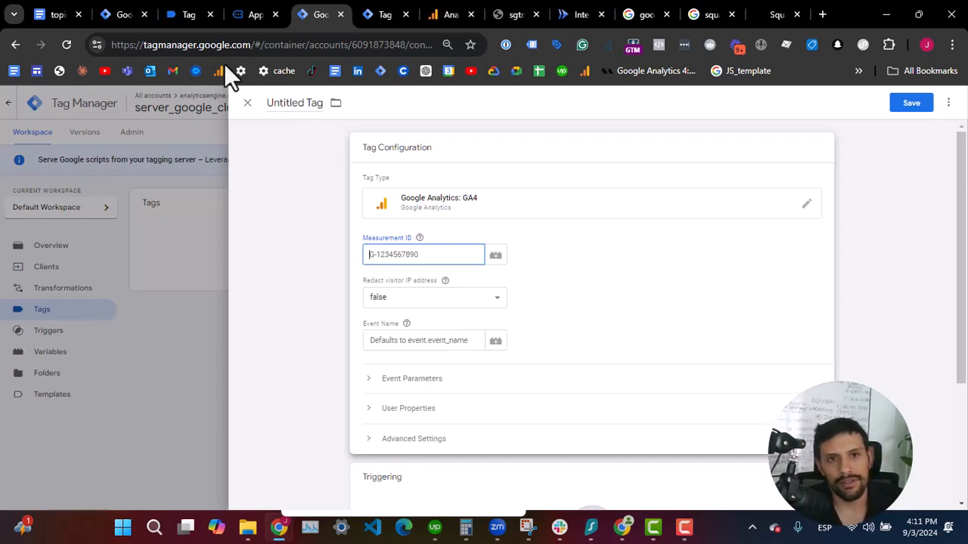
{"action": "left_click", "coordinate": [237, 17]}
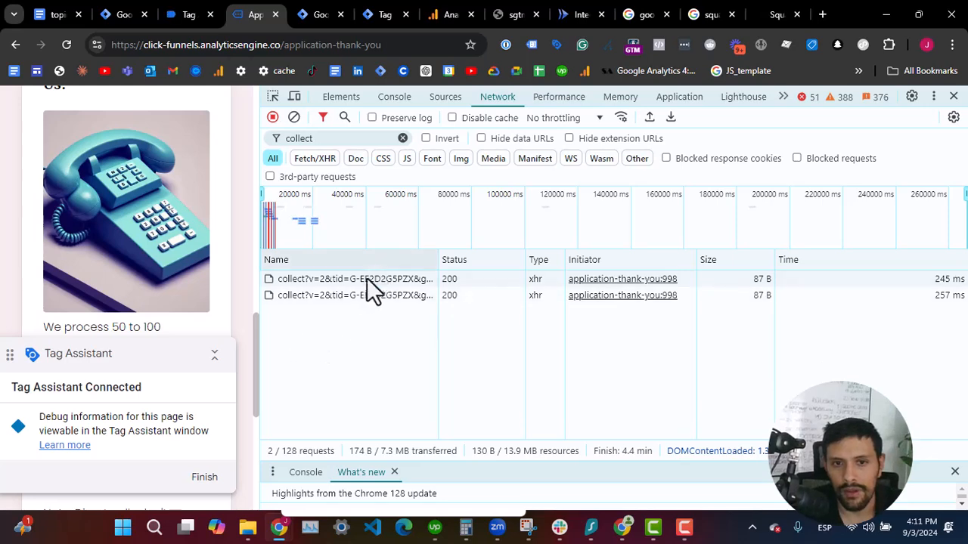
{"action": "left_click", "coordinate": [355, 279]}
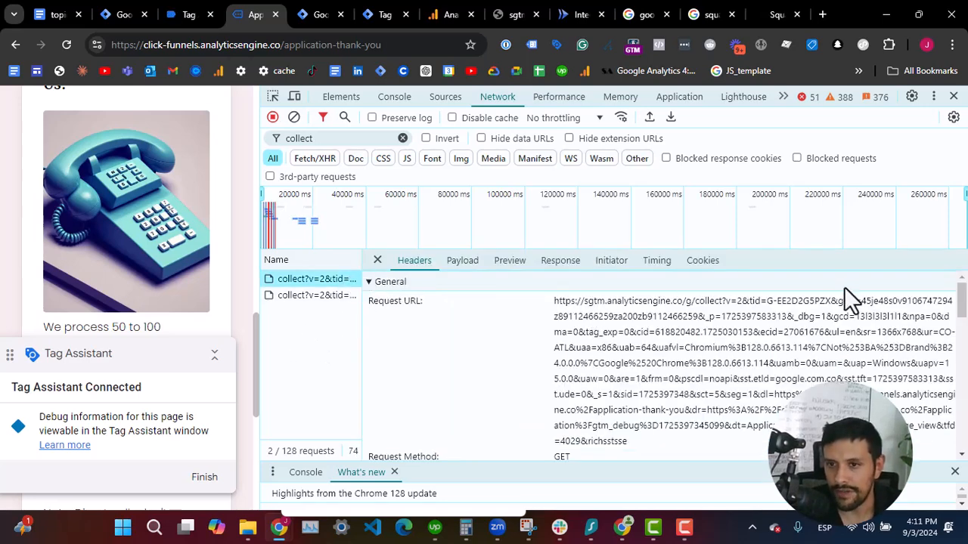
{"action": "triple_click", "coordinate": [768, 300]}
{"action": "left_click", "coordinate": [768, 304]}
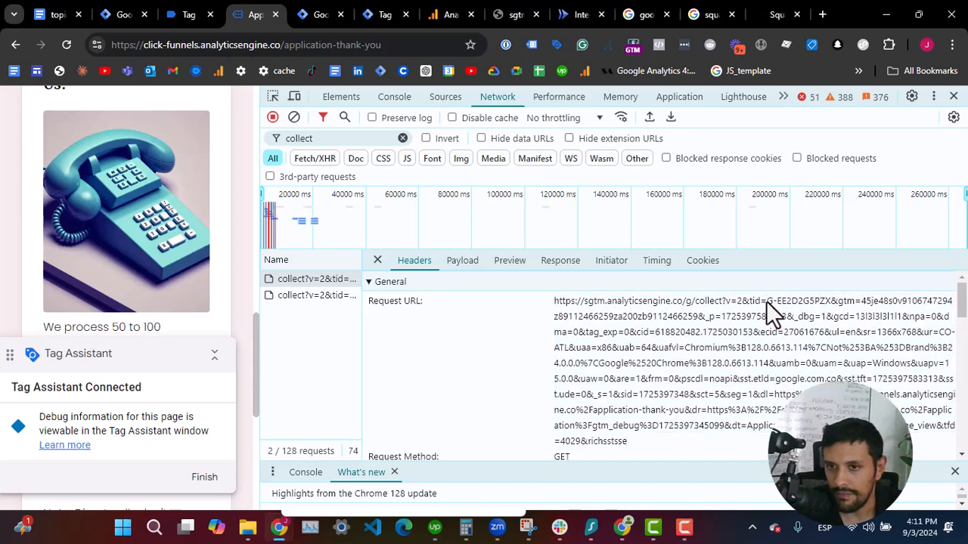
{"action": "right_click", "coordinate": [809, 306]}
{"action": "left_click", "coordinate": [762, 312]}
{"action": "left_click", "coordinate": [378, 14]}
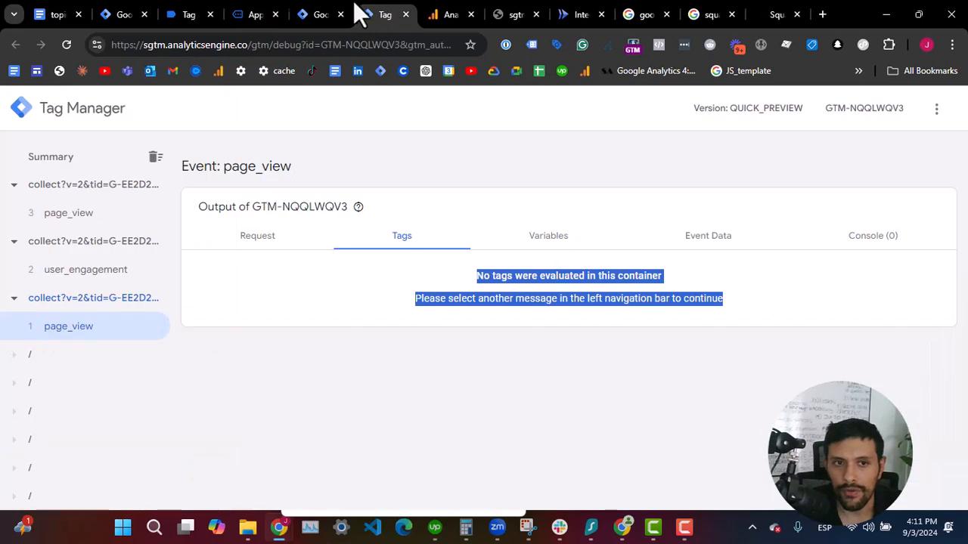
{"action": "left_click", "coordinate": [329, 14]}
{"action": "right_click", "coordinate": [409, 253]}
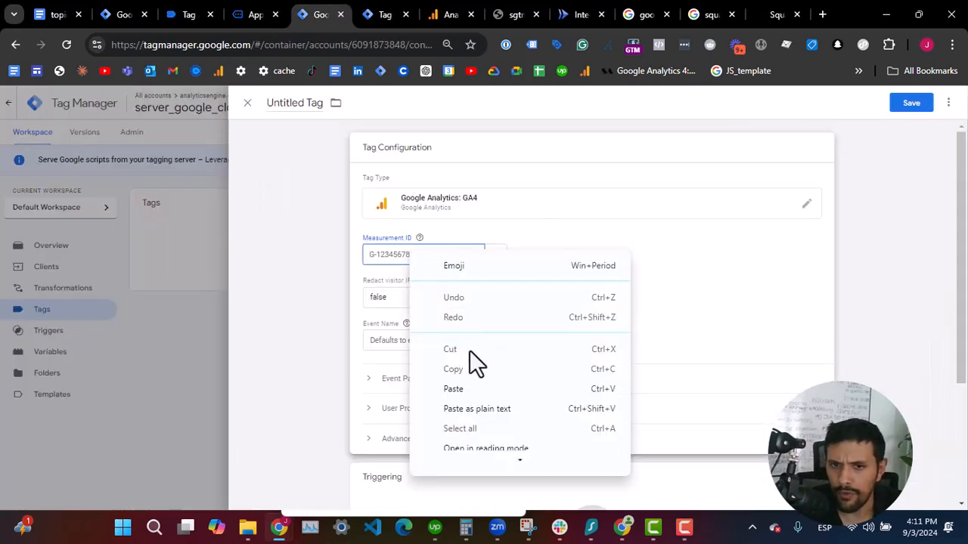
{"action": "left_click", "coordinate": [478, 391]}
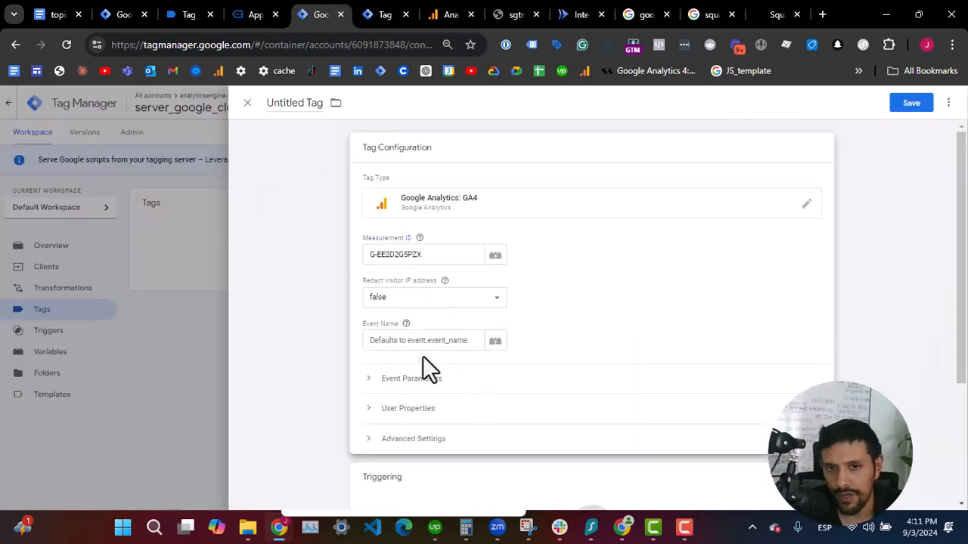
Set the tag's event name to the {{Event Name}} variable and review its event parameter options.
{"action": "left_click", "coordinate": [413, 340]}
{"action": "scroll", "coordinate": [665, 370], "scroll_direction": "down", "scroll_amount": 1}
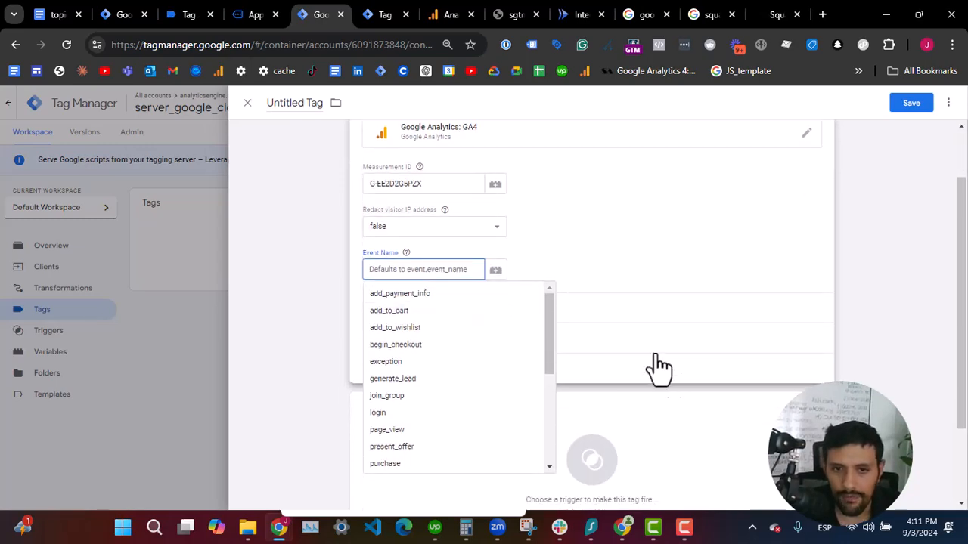
{"action": "left_click", "coordinate": [496, 270]}
{"action": "left_click", "coordinate": [335, 169]}
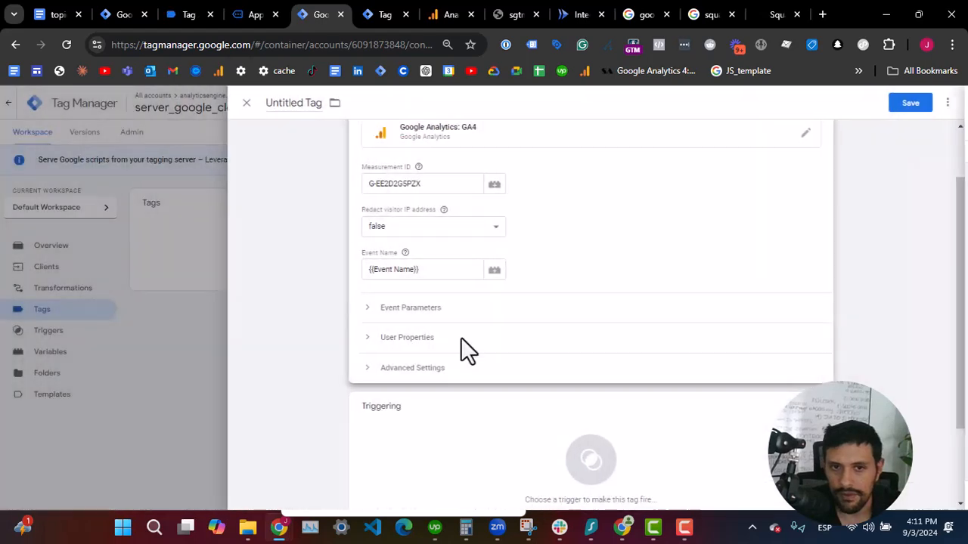
{"action": "left_click", "coordinate": [393, 313]}
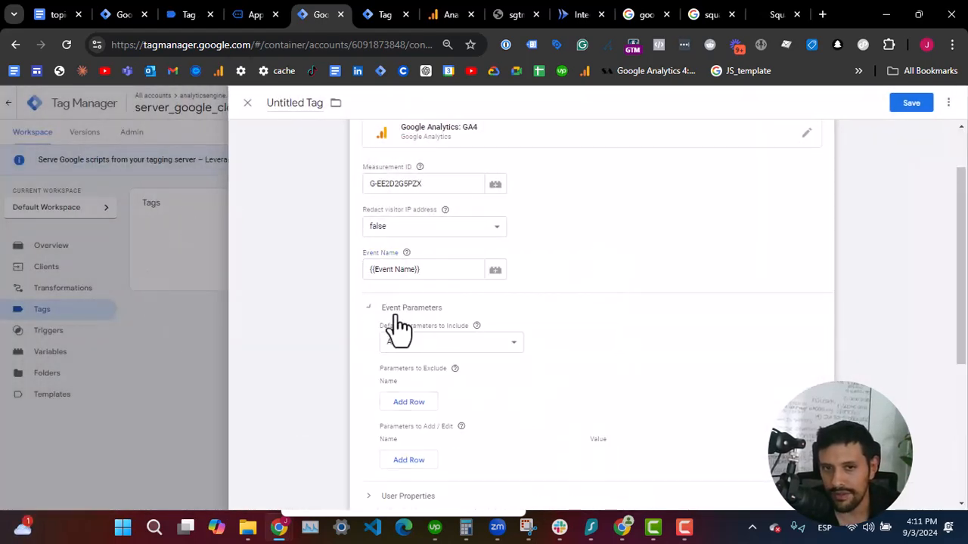
{"action": "scroll", "coordinate": [429, 351], "scroll_direction": "up", "scroll_amount": 1}
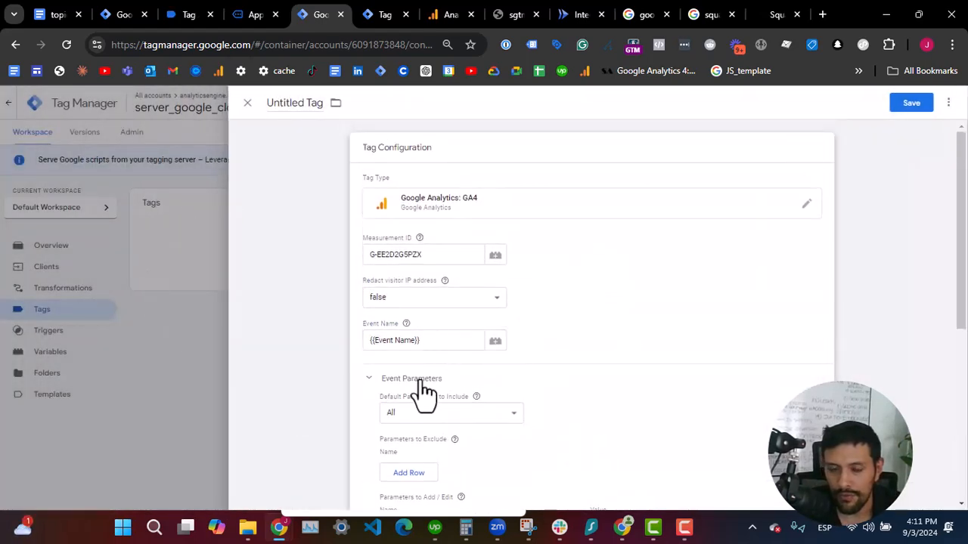
{"action": "scroll", "coordinate": [425, 389], "scroll_direction": "down", "scroll_amount": 4}
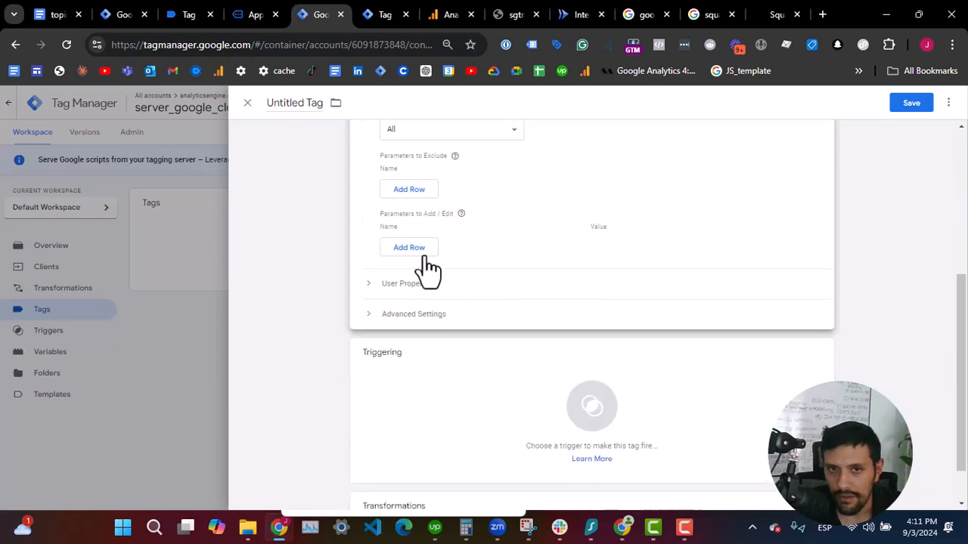
{"action": "scroll", "coordinate": [435, 227], "scroll_direction": "up", "scroll_amount": 2}
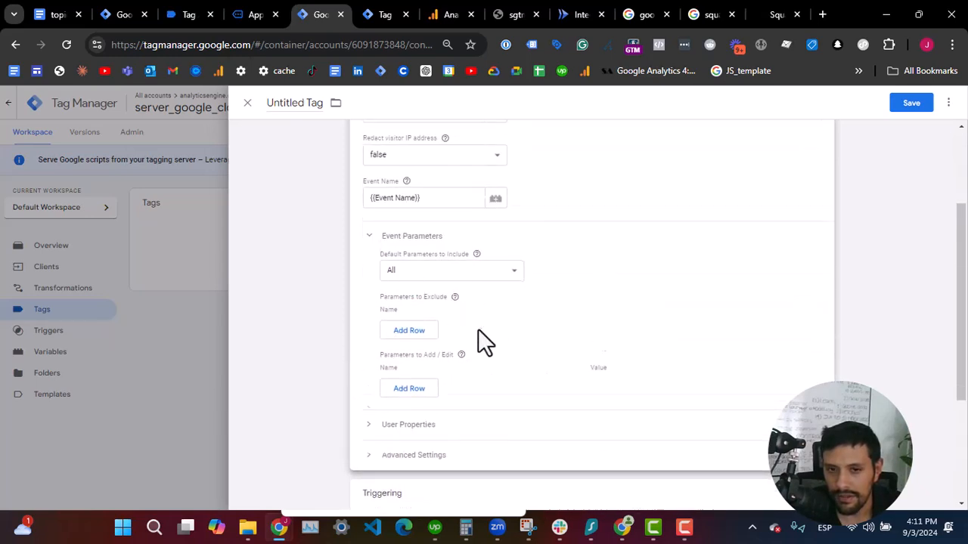
{"action": "scroll", "coordinate": [484, 333], "scroll_direction": "down", "scroll_amount": 2}
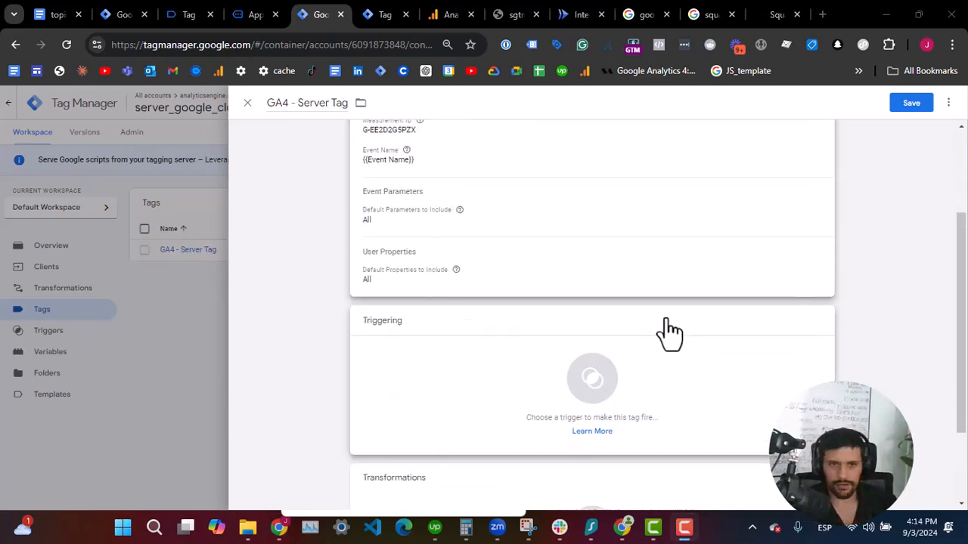
Add a new trigger of type Custom to the GA4 - Server Tag and make it fire on Some Events.
{"action": "scroll", "coordinate": [669, 330], "scroll_direction": "down", "scroll_amount": 1}
{"action": "left_click", "coordinate": [652, 361]}
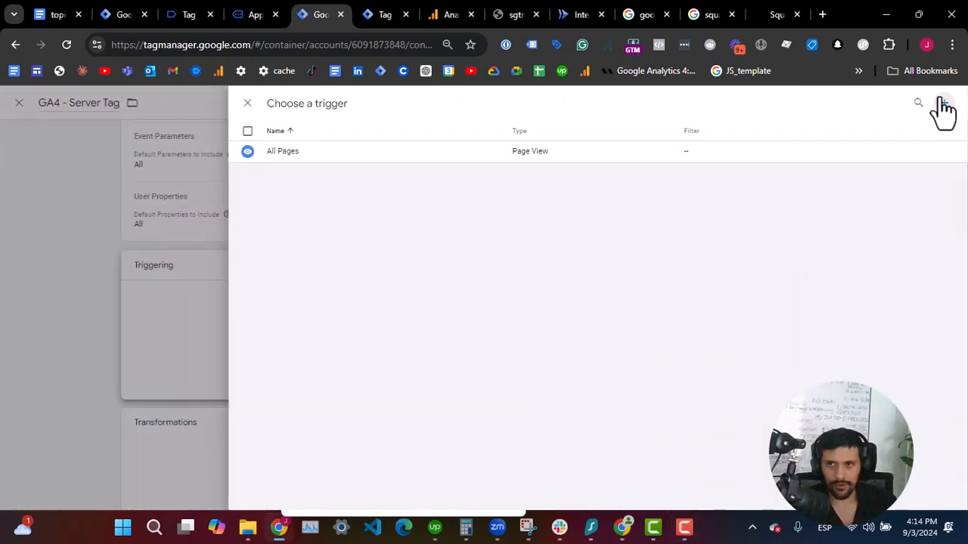
{"action": "left_click", "coordinate": [943, 102]}
{"action": "left_click", "coordinate": [506, 184]}
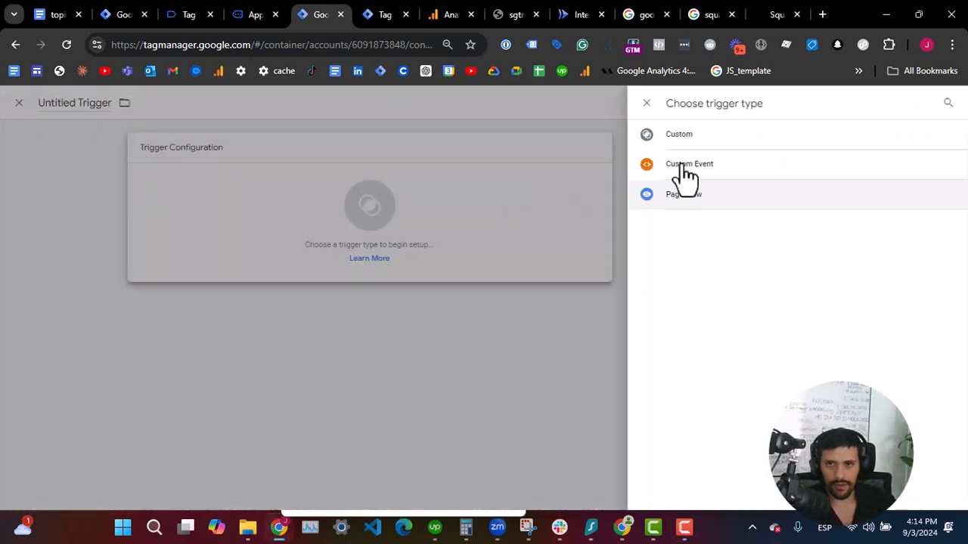
{"action": "left_click", "coordinate": [704, 136]}
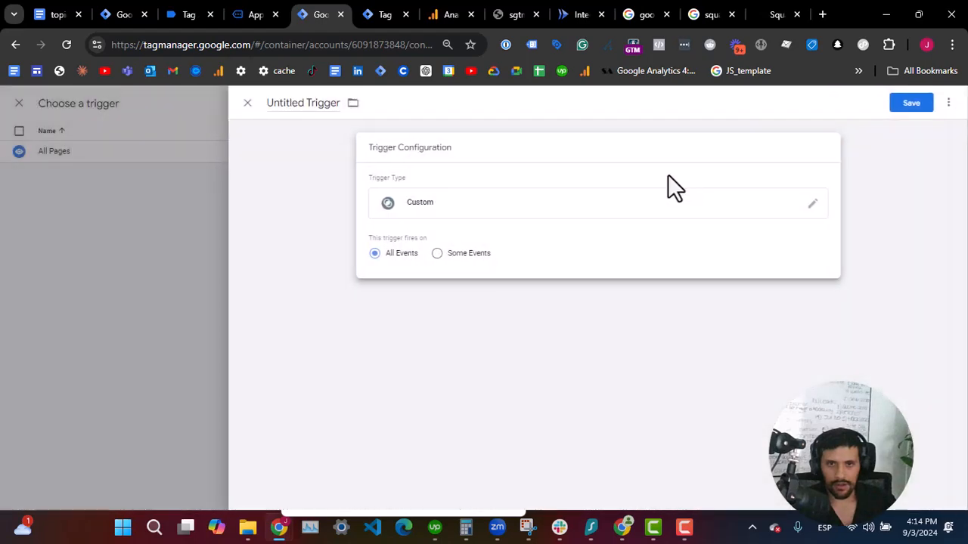
{"action": "left_click", "coordinate": [434, 255]}
Create a variable of type Client Name for the trigger condition, name it Client Name and save it.
{"action": "left_click", "coordinate": [440, 296]}
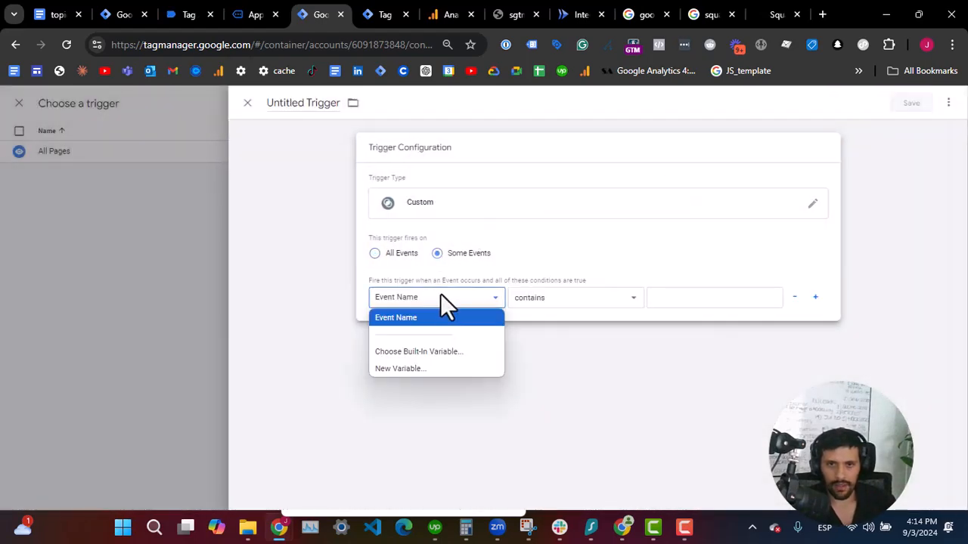
{"action": "left_click", "coordinate": [422, 370]}
{"action": "left_click", "coordinate": [427, 185]}
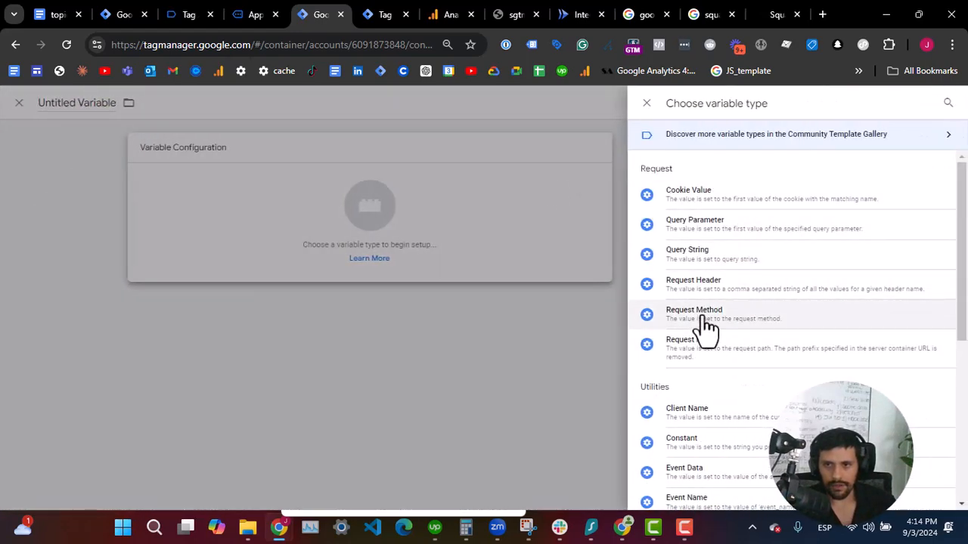
{"action": "left_click", "coordinate": [730, 416]}
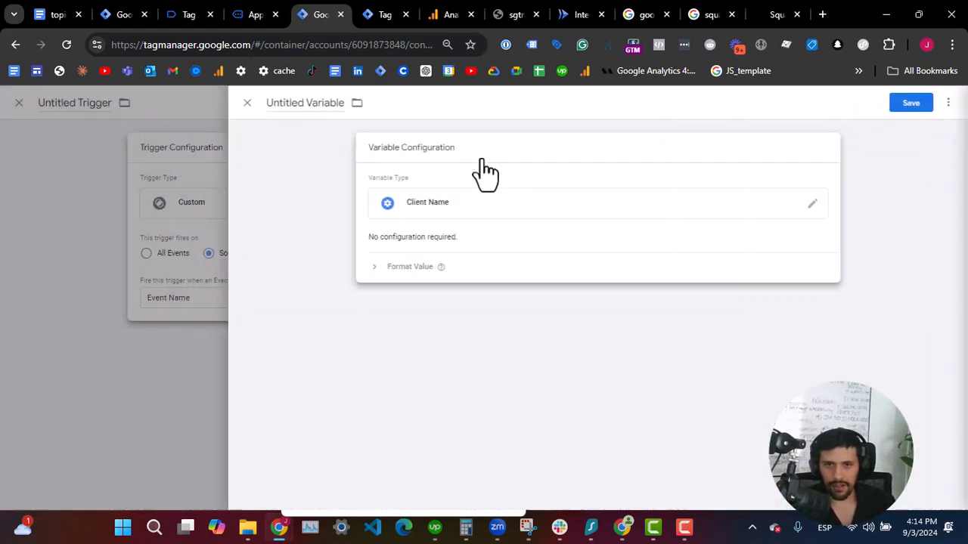
{"action": "left_click", "coordinate": [310, 103]}
{"action": "type", "text": "Client Name"}
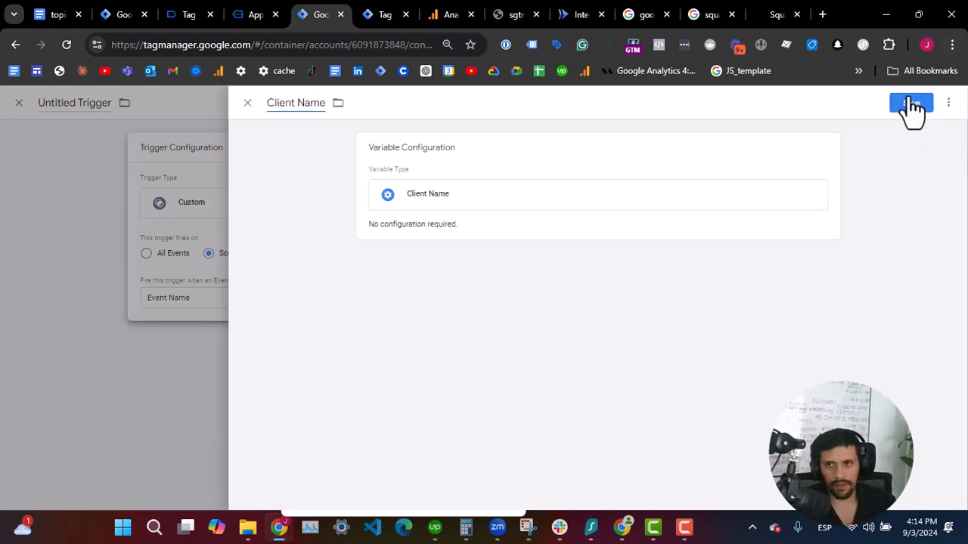
{"action": "left_click", "coordinate": [906, 102]}
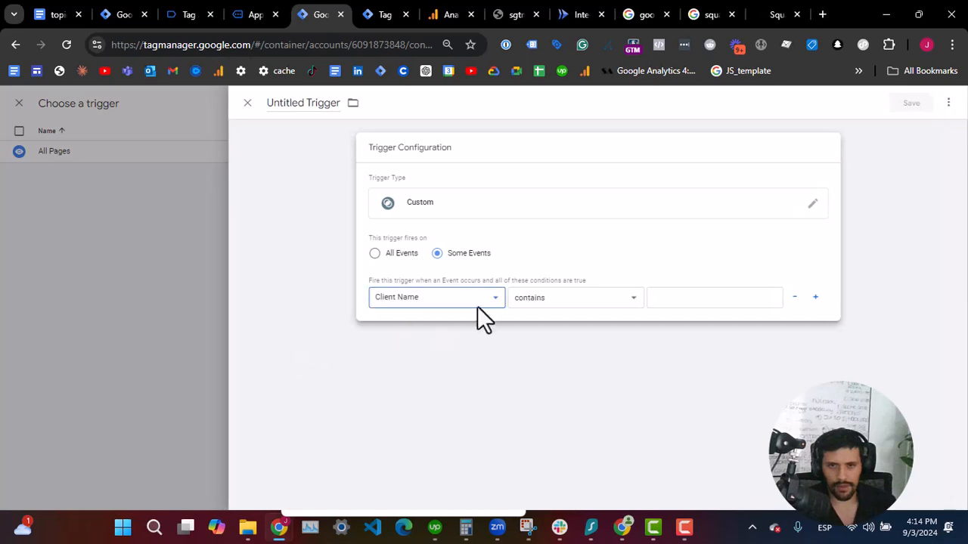
Complete the trigger condition so that Client Name contains GA4.
{"action": "left_click", "coordinate": [694, 298]}
{"action": "type", "text": "GAS"}
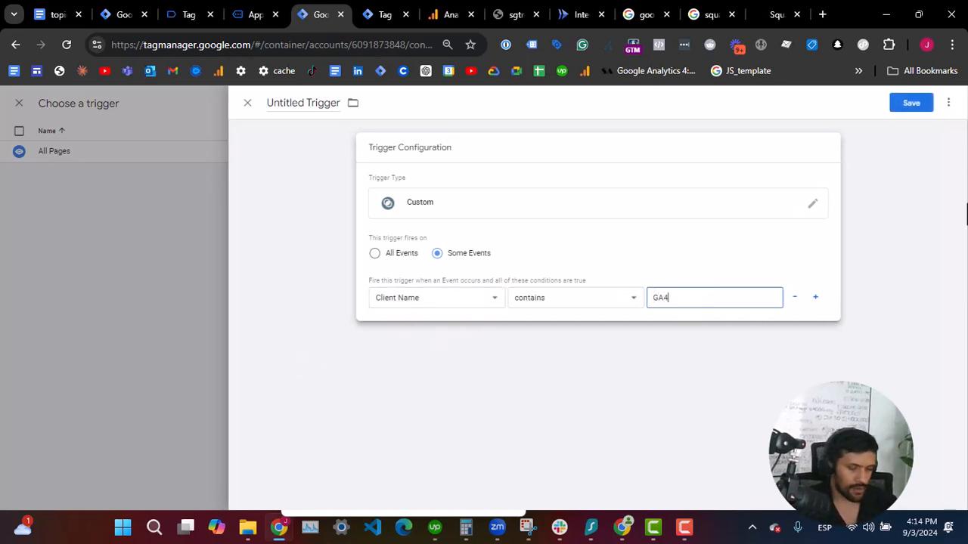
{"action": "left_click", "coordinate": [911, 100]}
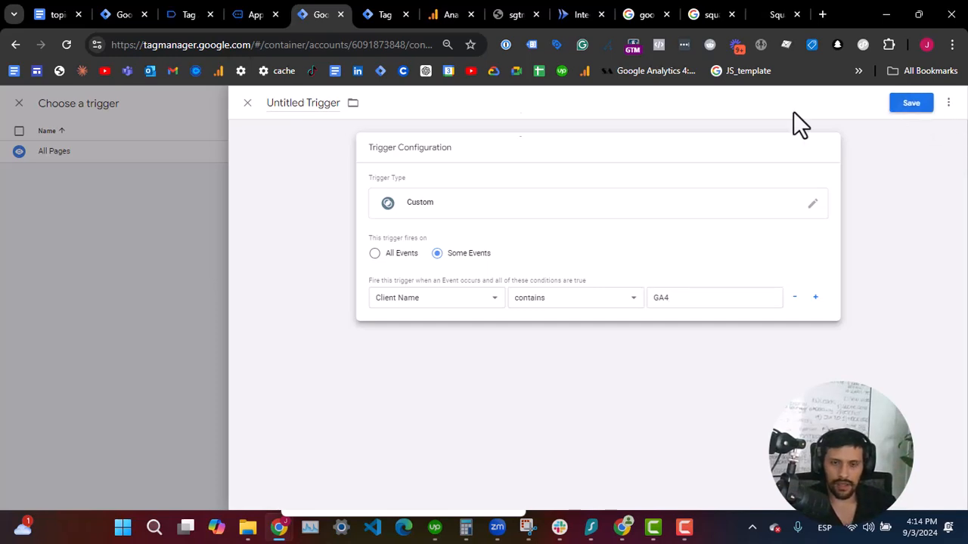
Name the trigger GA4 Client and save it as the tag's firing trigger.
{"action": "double_click", "coordinate": [318, 102]}
{"action": "key", "text": "ctrl+a"}
{"action": "key", "text": "BackSpace"}
{"action": "type", "text": "GA4 C"}
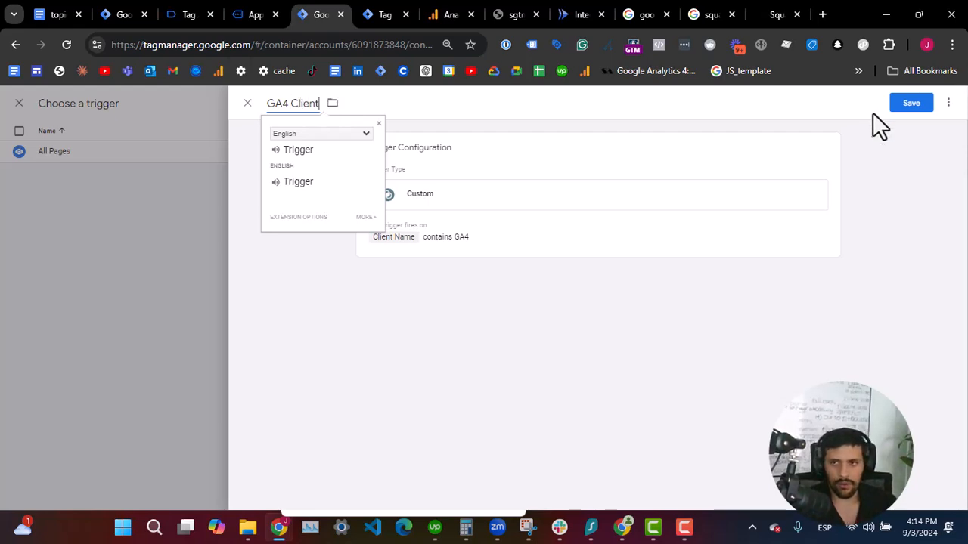
{"action": "left_click", "coordinate": [915, 103]}
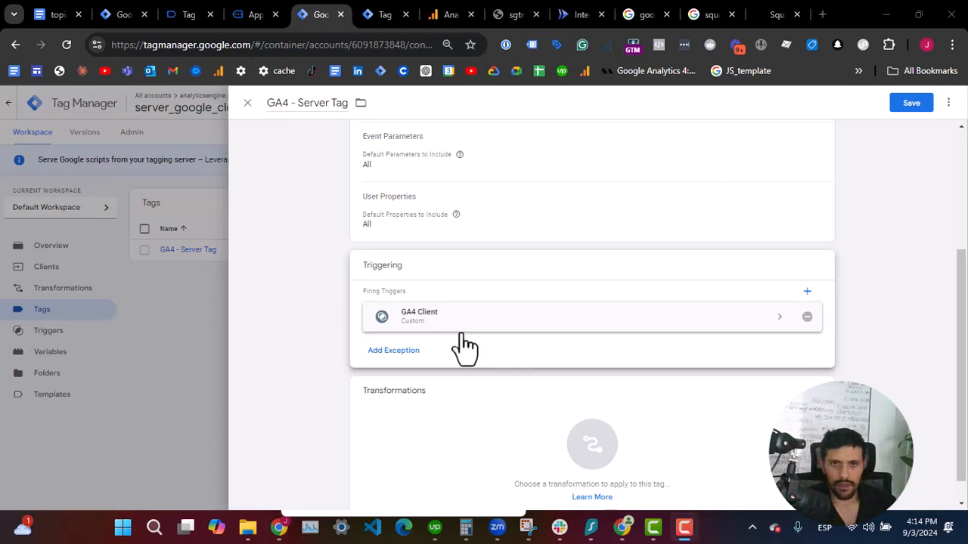
Save the GA4 - Server Tag and start a new preview of the server container.
{"action": "scroll", "coordinate": [514, 325], "scroll_direction": "up", "scroll_amount": 3}
{"action": "left_click", "coordinate": [910, 105]}
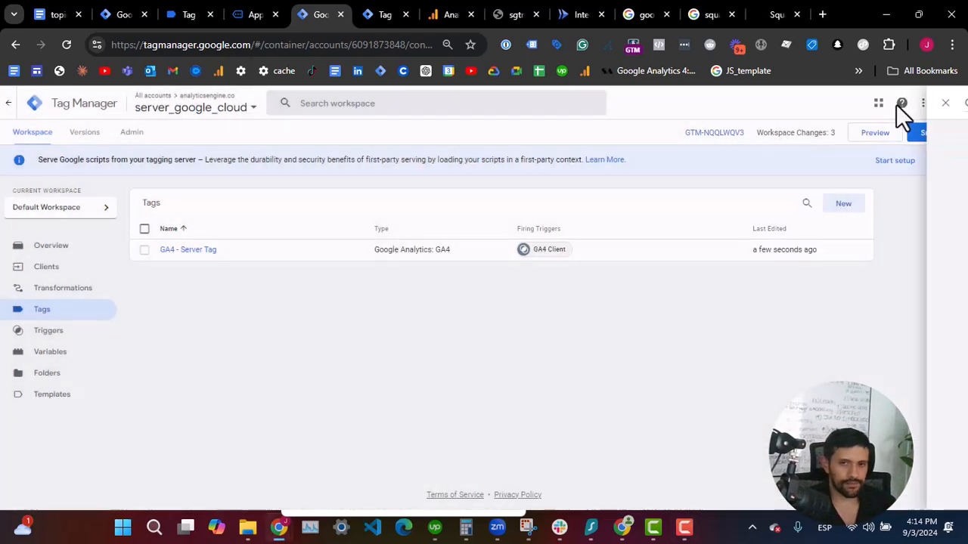
{"action": "left_click", "coordinate": [877, 133]}
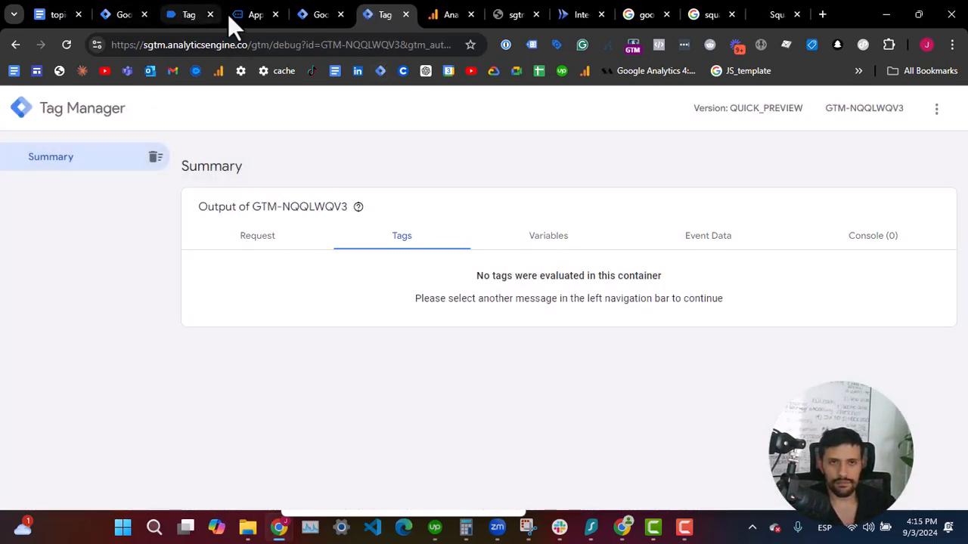
Reload the application thank-you page and go through the pre-filled application form again to generate new test events.
{"action": "left_click", "coordinate": [261, 14]}
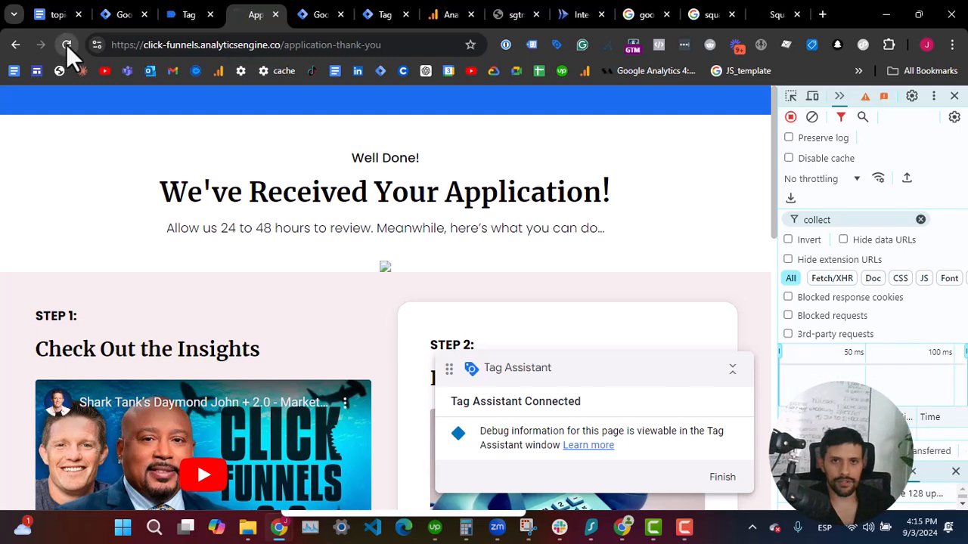
{"action": "left_click", "coordinate": [67, 44]}
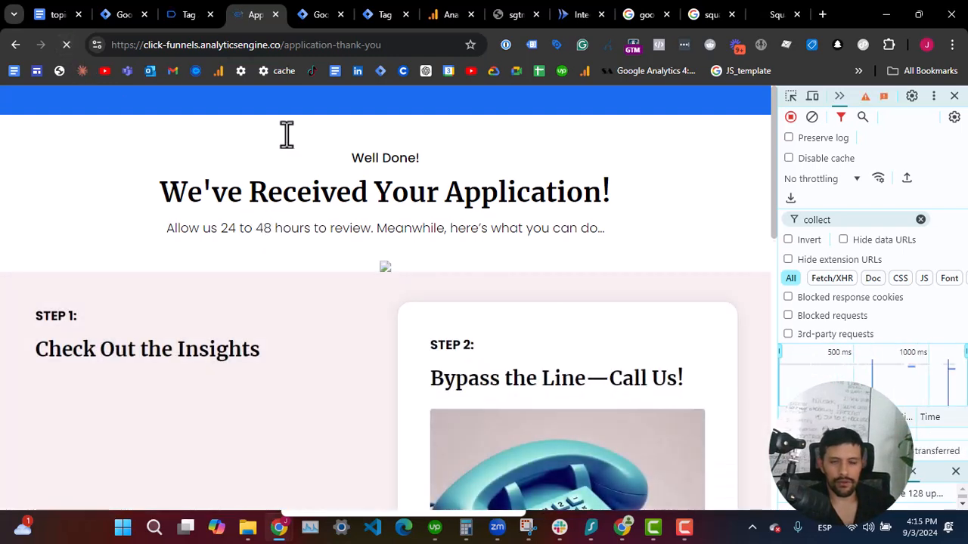
{"action": "left_click", "coordinate": [15, 44]}
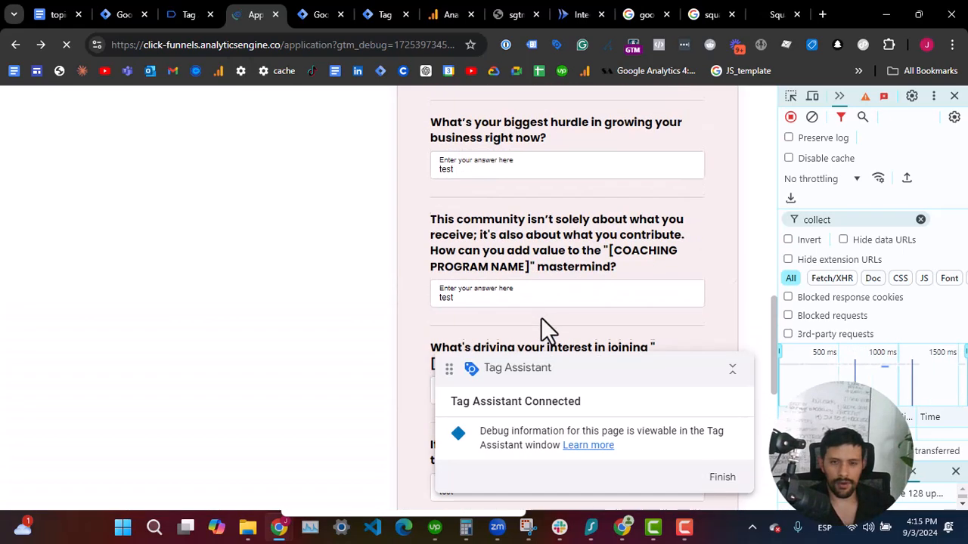
{"action": "left_click", "coordinate": [554, 308]}
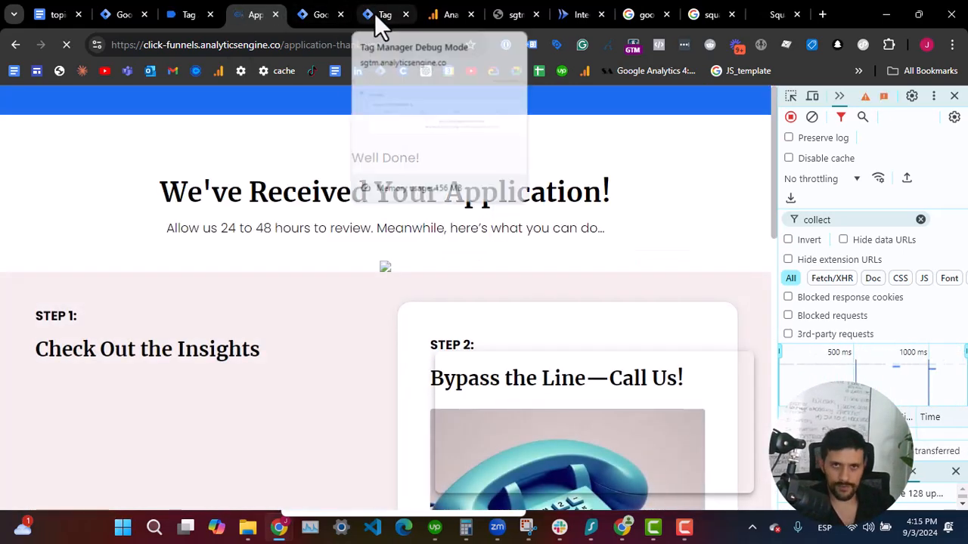
Check in the server container preview whether GA4 - Server Tag fires for the page_view, scroll and user_engagement events.
{"action": "left_click", "coordinate": [374, 15]}
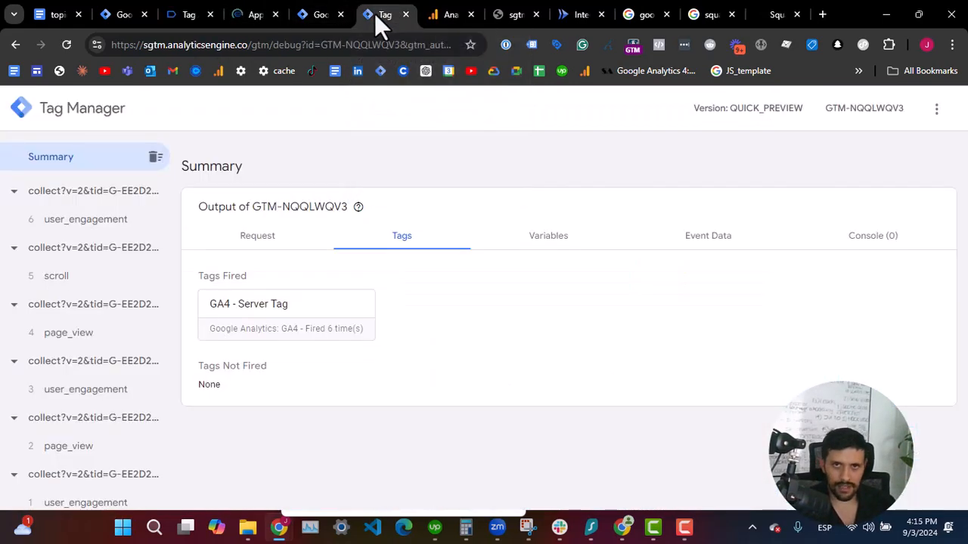
{"action": "left_click", "coordinate": [69, 336]}
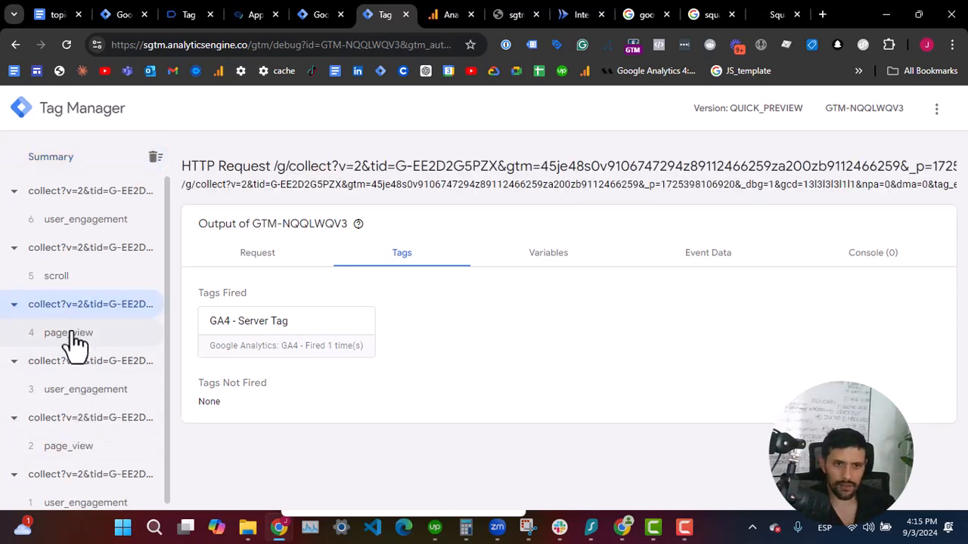
{"action": "left_click", "coordinate": [60, 334]}
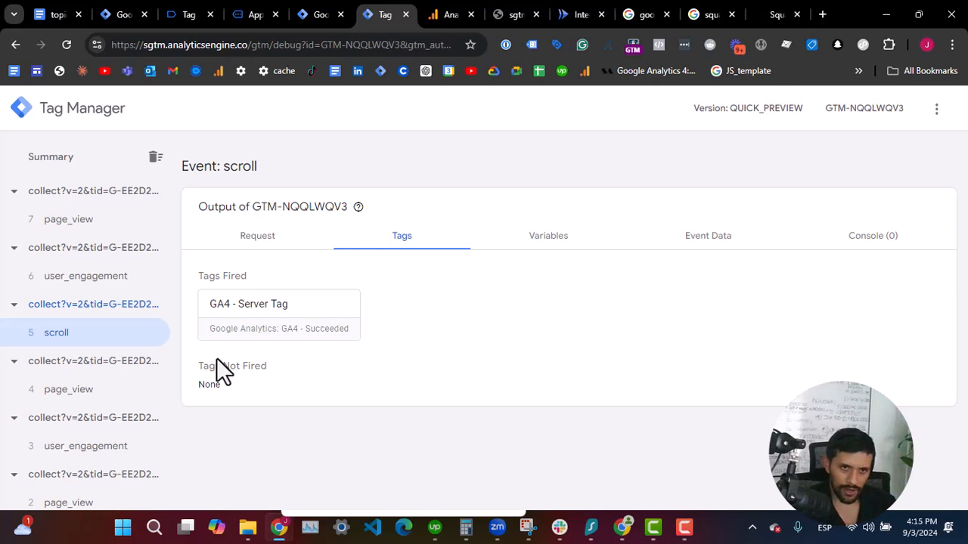
{"action": "left_click", "coordinate": [74, 278]}
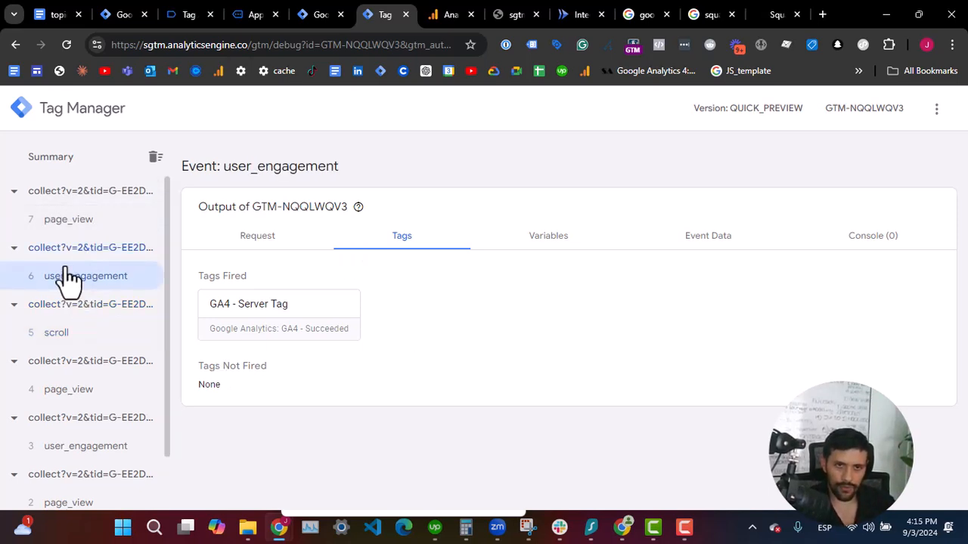
{"action": "left_click", "coordinate": [65, 221]}
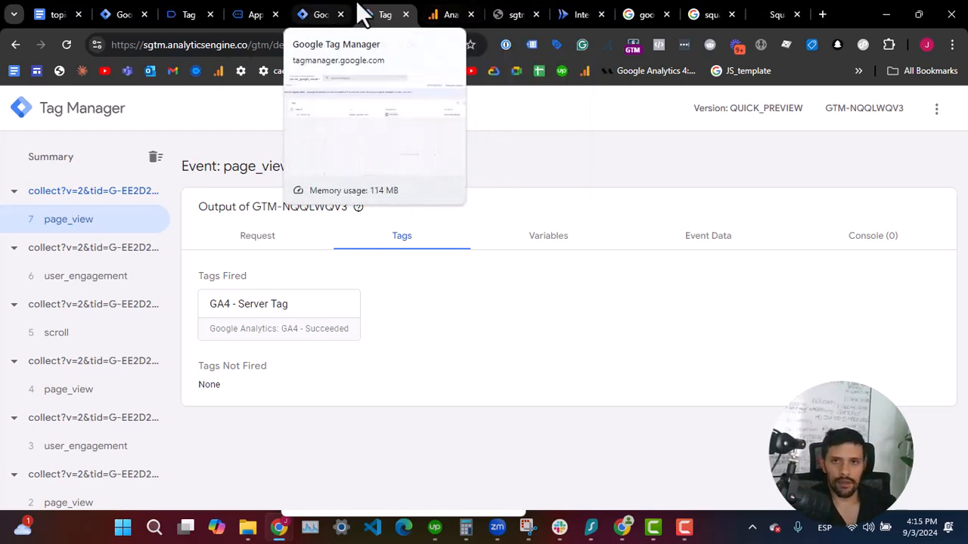
Switch to Google Analytics DebugView, look for the debug device and reload the view to fetch the incoming events.
{"action": "left_click", "coordinate": [432, 15]}
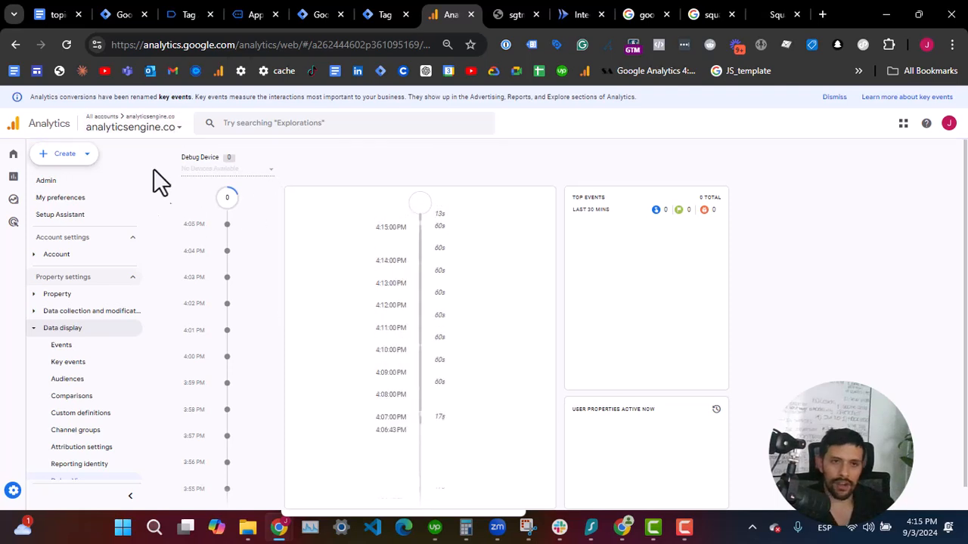
{"action": "left_click", "coordinate": [255, 173]}
{"action": "left_click", "coordinate": [237, 180]}
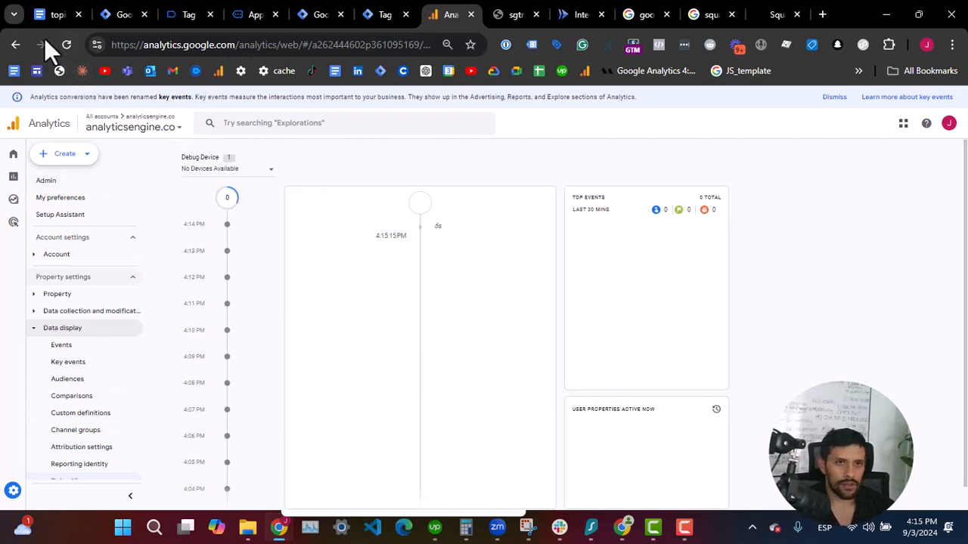
{"action": "left_click", "coordinate": [66, 45]}
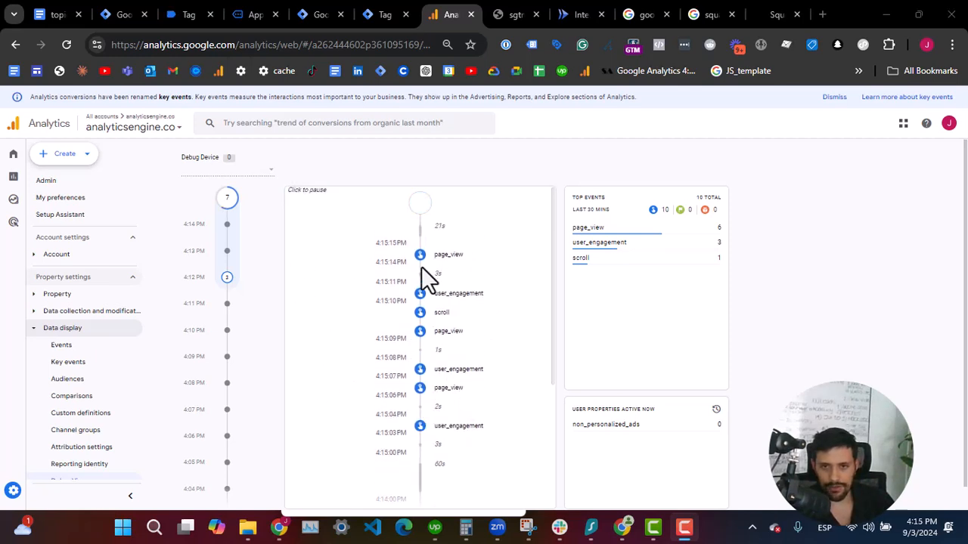
Inspect the latest page_view event's parameters in DebugView, expanding page_location and ga_session_number.
{"action": "left_click", "coordinate": [432, 263]}
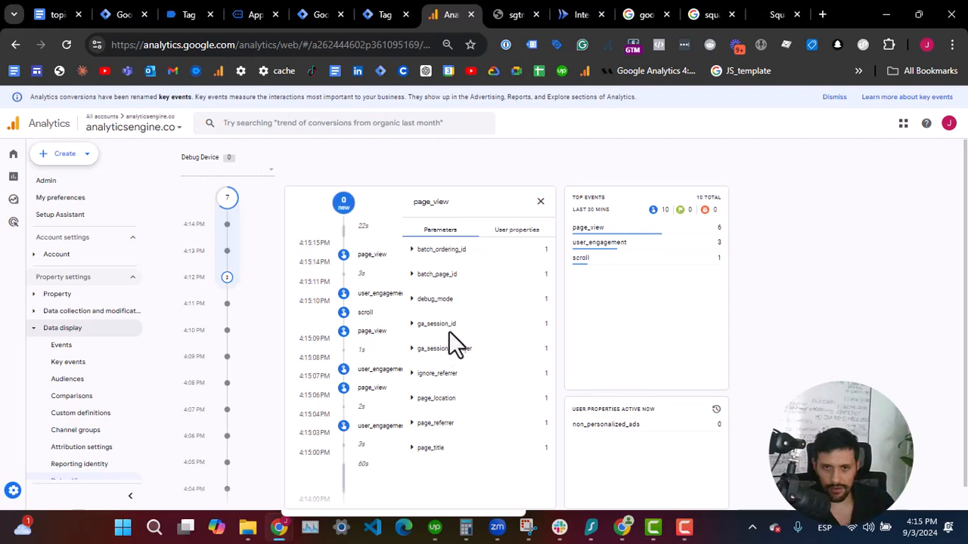
{"action": "left_click", "coordinate": [434, 403]}
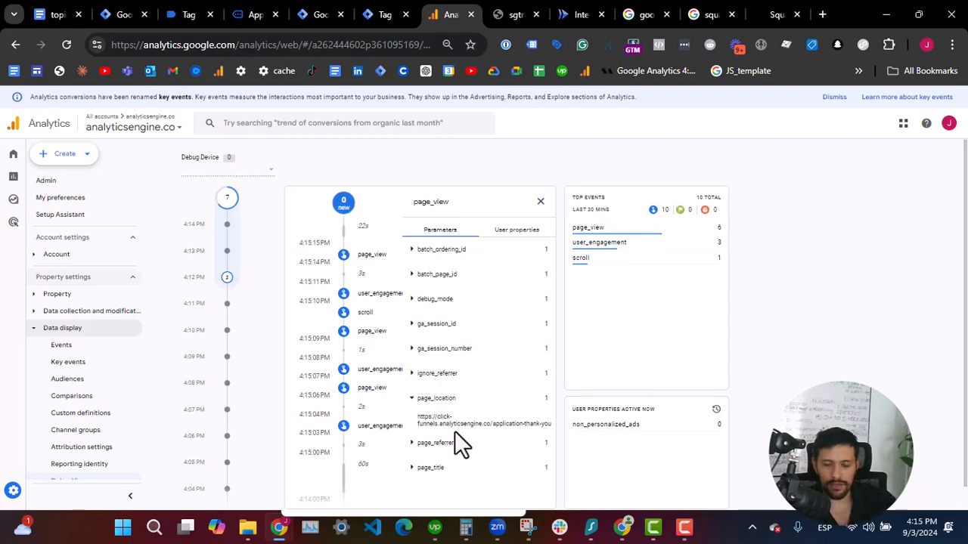
{"action": "scroll", "coordinate": [452, 432], "scroll_direction": "up", "scroll_amount": 3}
{"action": "left_click_drag", "start_coordinate": [385, 417], "coordinate": [607, 464]}
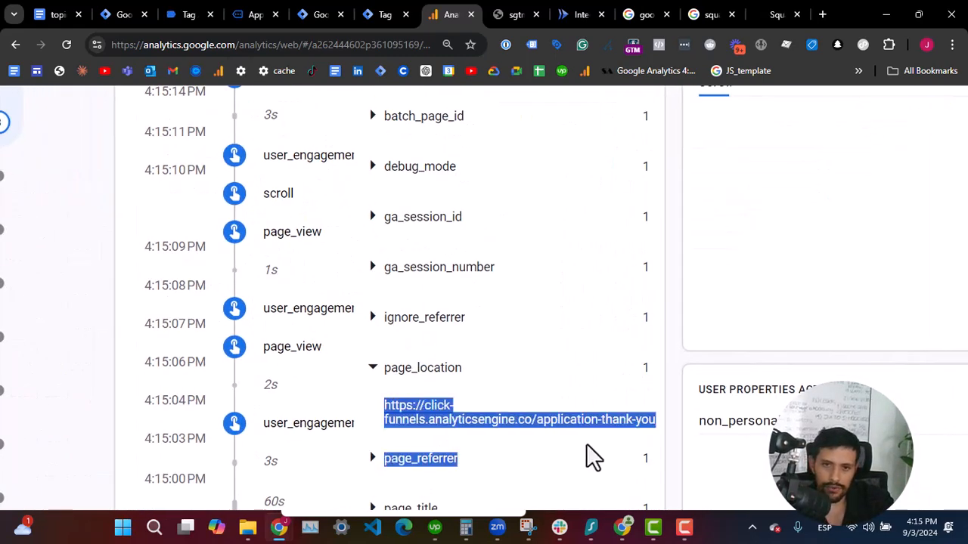
{"action": "scroll", "coordinate": [432, 368], "scroll_direction": "down", "scroll_amount": 3}
{"action": "left_click", "coordinate": [384, 293]}
{"action": "scroll", "coordinate": [387, 276], "scroll_direction": "down", "scroll_amount": 1}
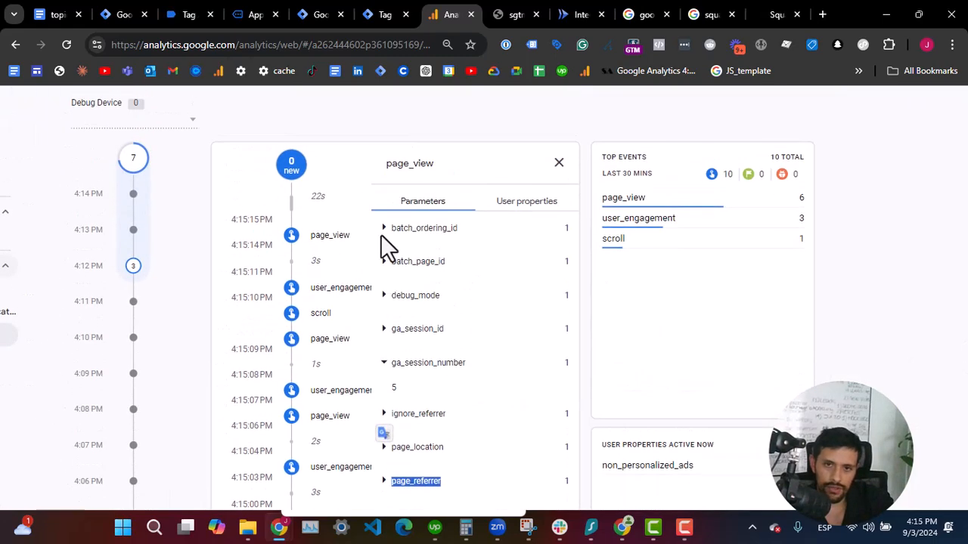
{"action": "scroll", "coordinate": [287, 363], "scroll_direction": "down", "scroll_amount": 1}
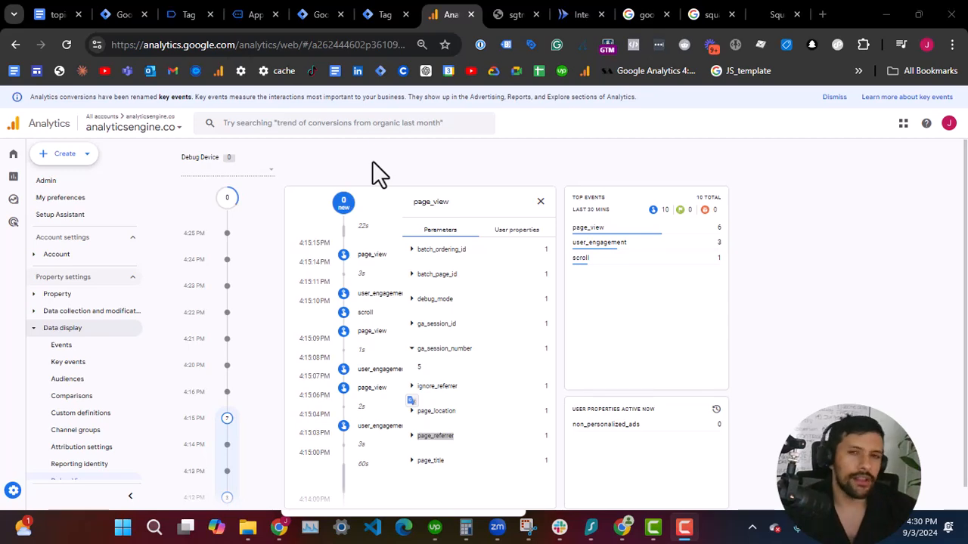
Switch to Google Cloud Run and open a new revision of the server-side-tagging service for editing.
{"action": "left_click", "coordinate": [567, 9]}
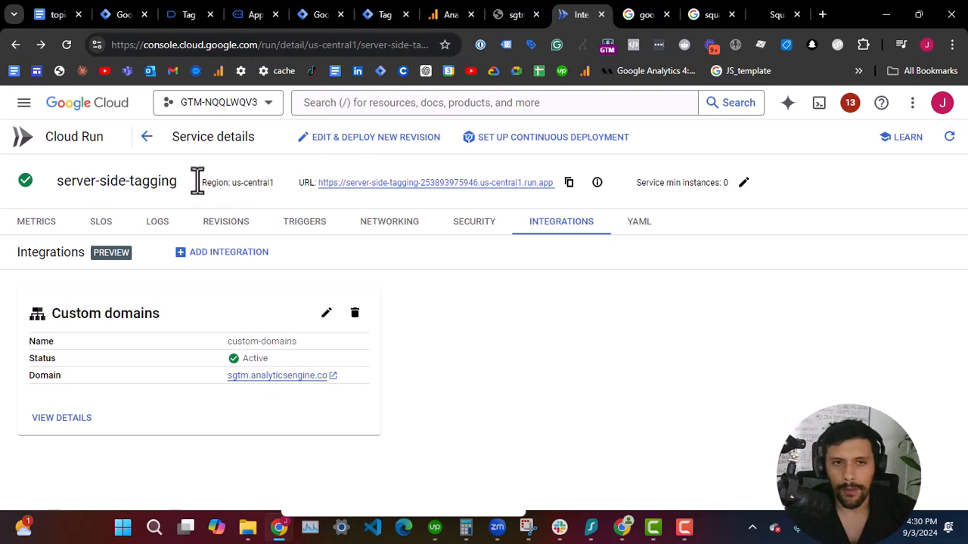
{"action": "left_click", "coordinate": [146, 139]}
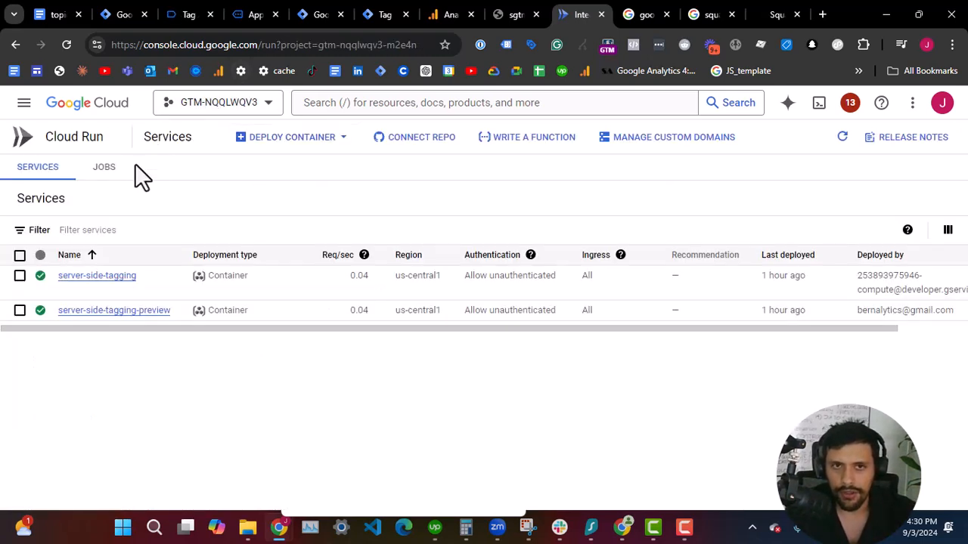
{"action": "left_click", "coordinate": [81, 277]}
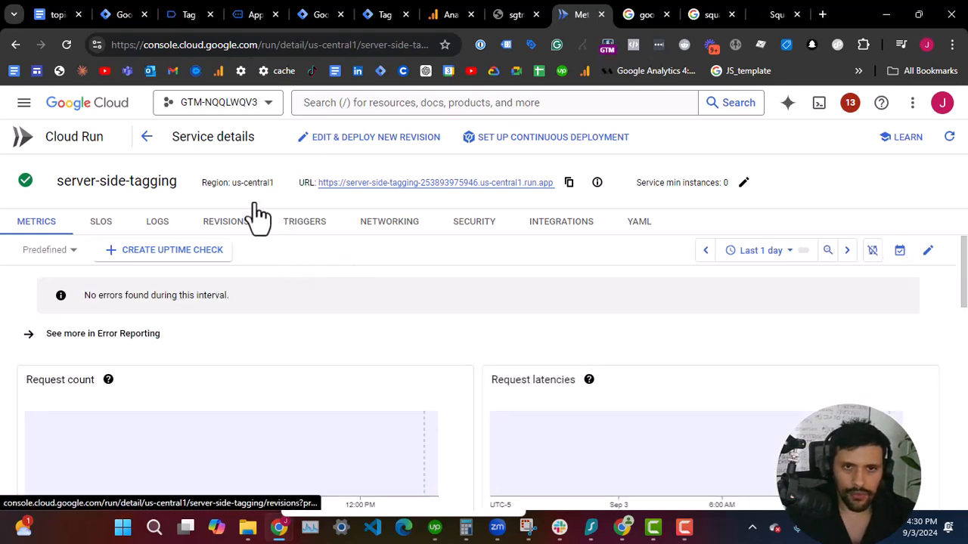
{"action": "left_click", "coordinate": [364, 144]}
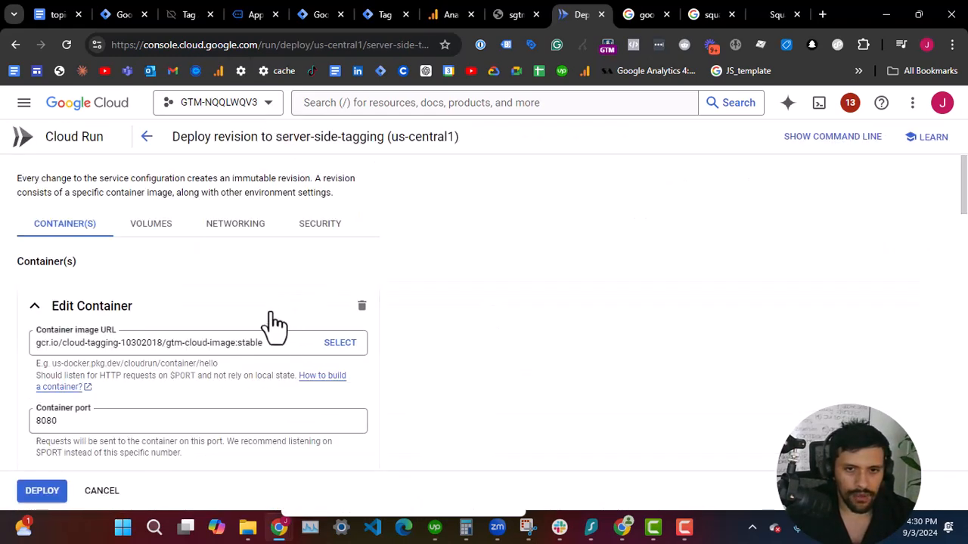
Set the revision autoscaling to a minimum of 2 and a maximum of 10 instances.
{"action": "scroll", "coordinate": [117, 250], "scroll_direction": "down", "scroll_amount": 1}
{"action": "scroll", "coordinate": [183, 256], "scroll_direction": "down", "scroll_amount": 1}
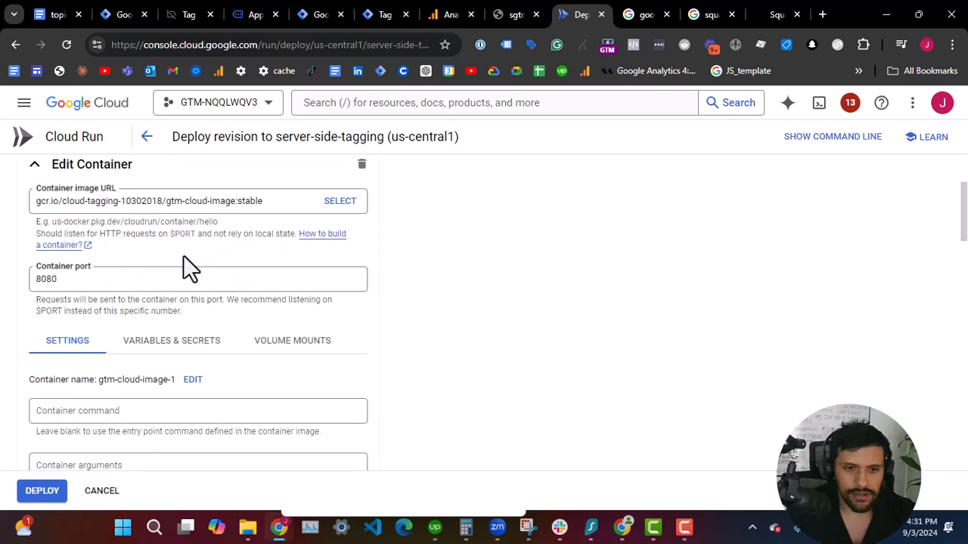
{"action": "scroll", "coordinate": [193, 252], "scroll_direction": "down", "scroll_amount": 3}
{"action": "scroll", "coordinate": [192, 252], "scroll_direction": "down", "scroll_amount": 5}
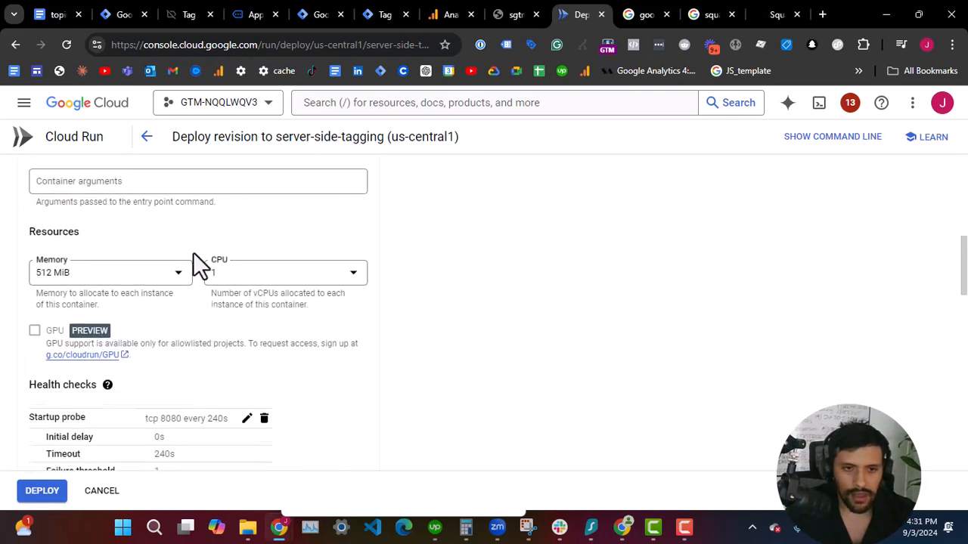
{"action": "scroll", "coordinate": [192, 251], "scroll_direction": "down", "scroll_amount": 3}
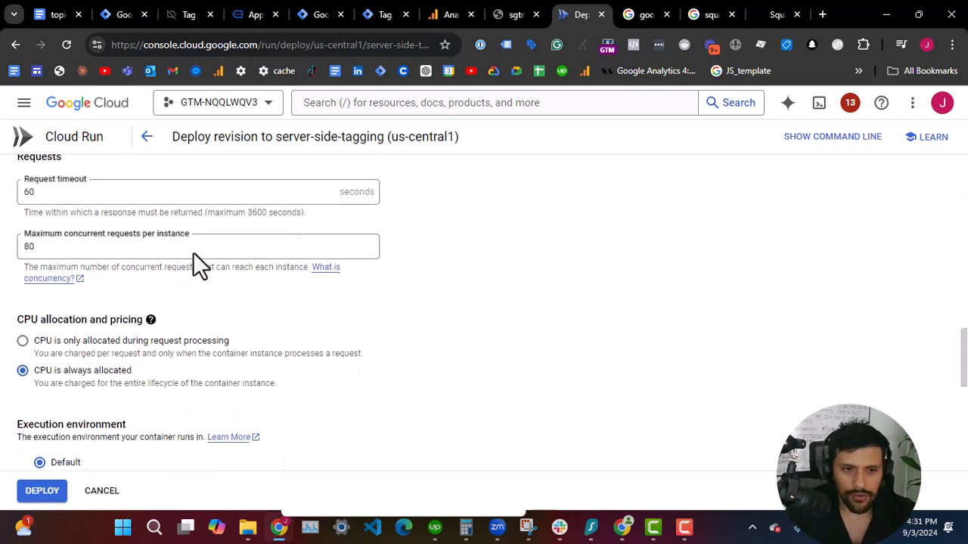
{"action": "scroll", "coordinate": [192, 252], "scroll_direction": "down", "scroll_amount": 4}
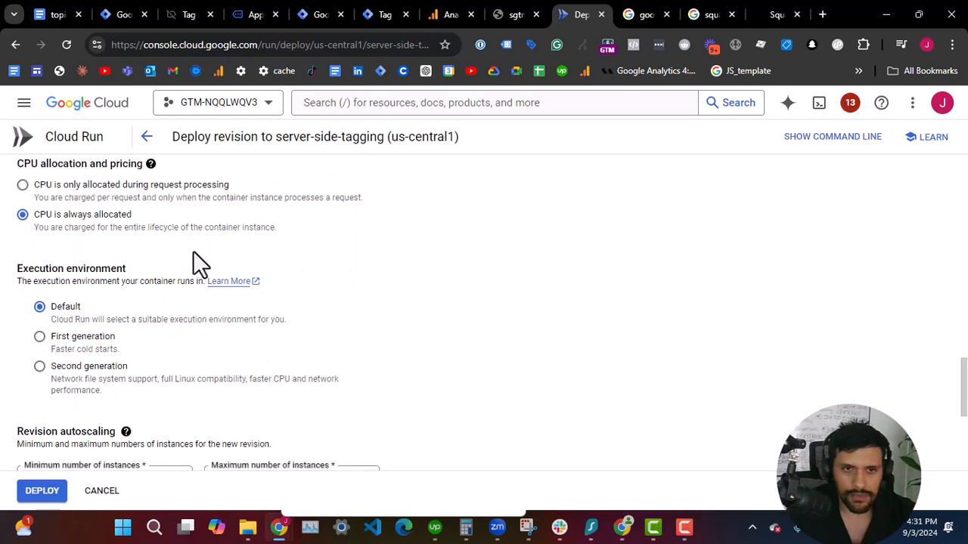
{"action": "scroll", "coordinate": [67, 239], "scroll_direction": "up", "scroll_amount": 1}
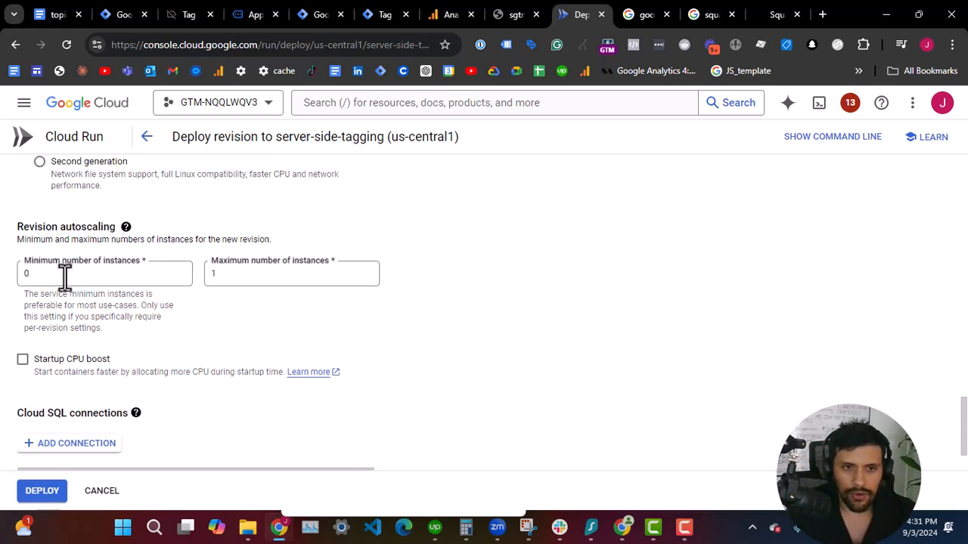
{"action": "left_click", "coordinate": [65, 275]}
{"action": "left_click", "coordinate": [212, 272]}
{"action": "double_click", "coordinate": [130, 276]}
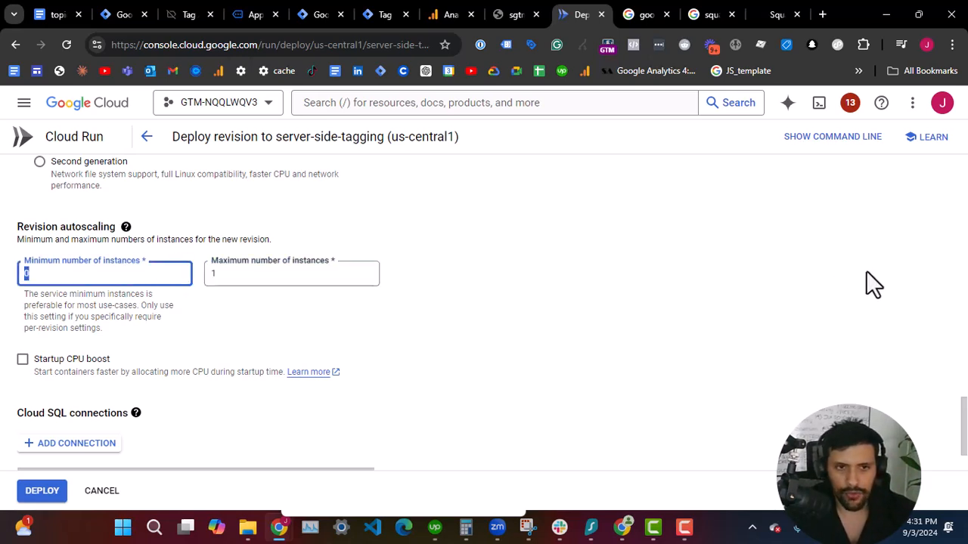
{"action": "type", "text": "2"}
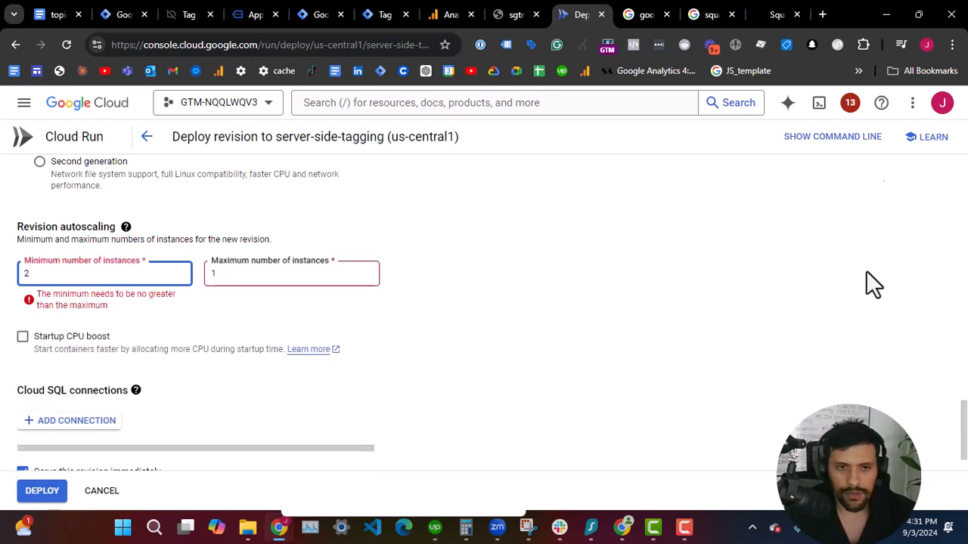
{"action": "left_click", "coordinate": [257, 274]}
{"action": "key", "text": "BackSpace"}
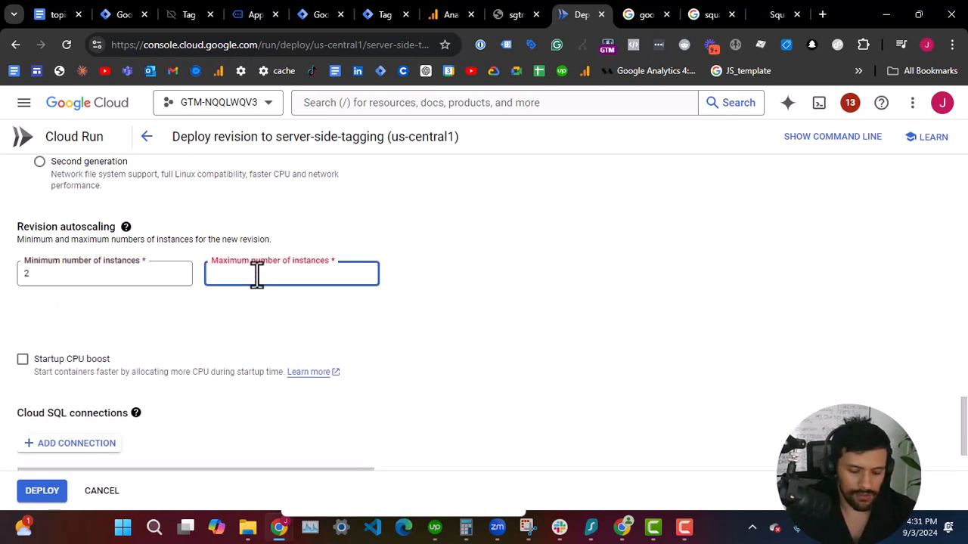
{"action": "type", "text": "10"}
{"action": "left_click", "coordinate": [504, 243]}
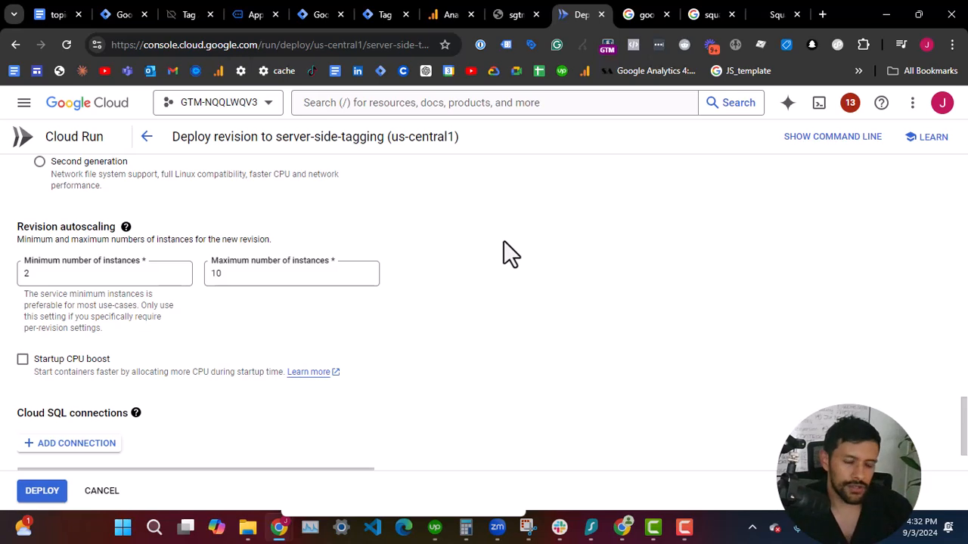
Deploy the edited server-side-tagging revision to serve immediately, and return to DebugView in Google Analytics.
{"action": "scroll", "coordinate": [409, 322], "scroll_direction": "down", "scroll_amount": 1}
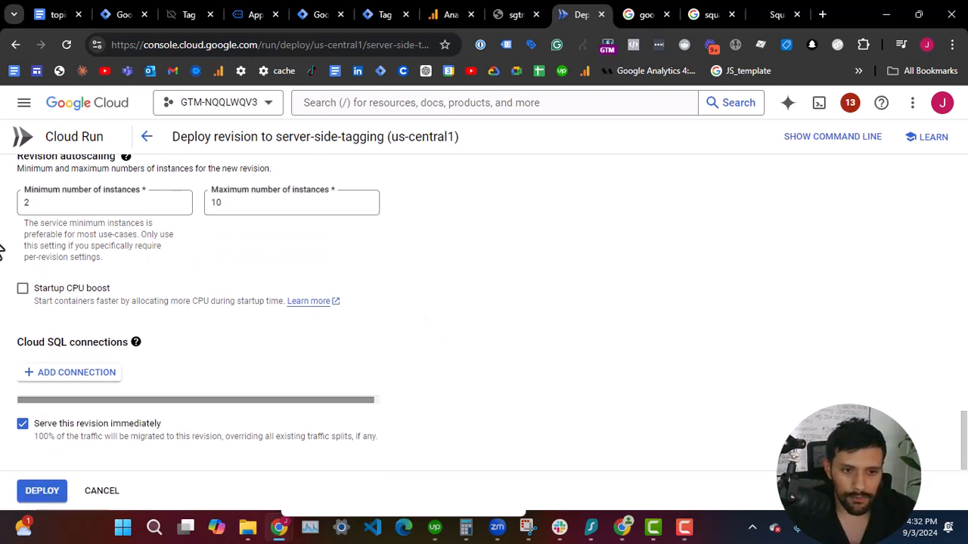
{"action": "left_click", "coordinate": [41, 493]}
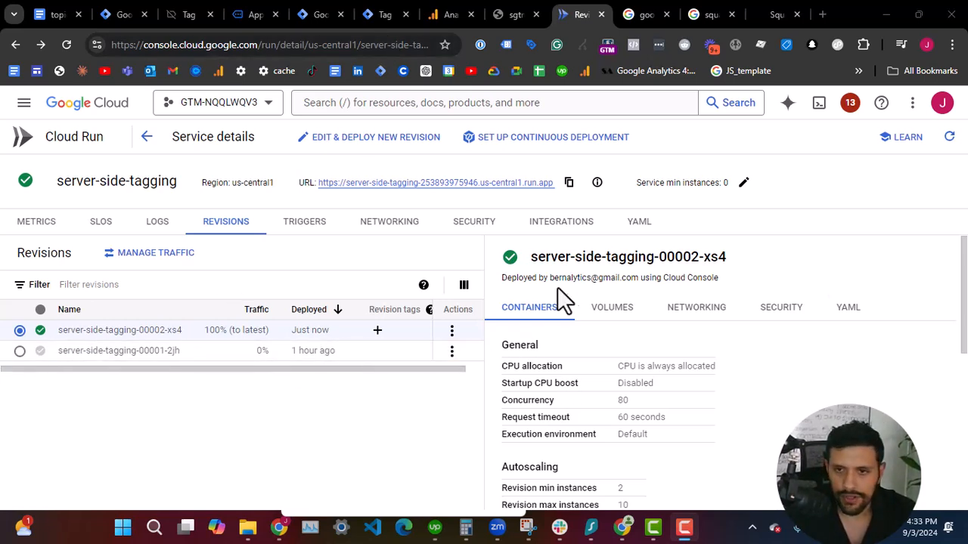
{"action": "scroll", "coordinate": [490, 325], "scroll_direction": "down", "scroll_amount": 1}
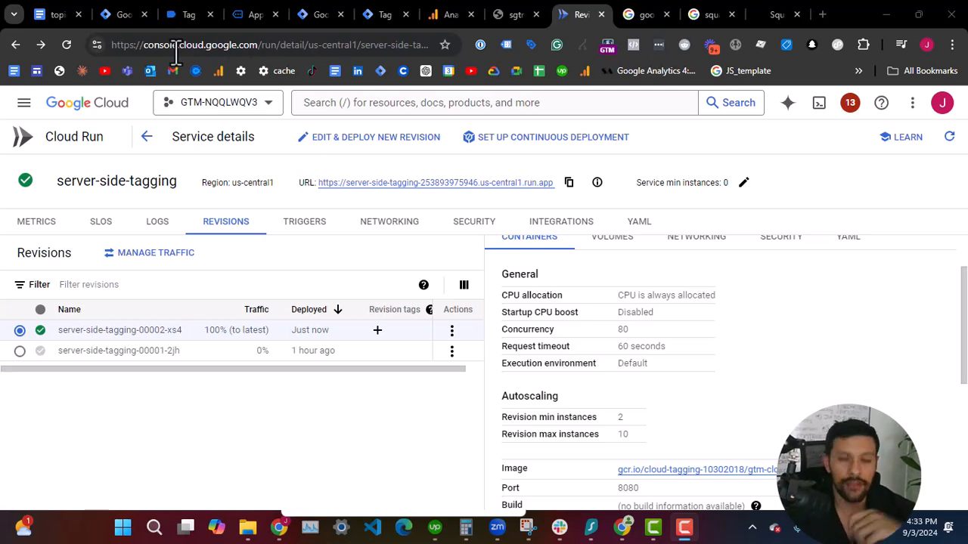
{"action": "left_click", "coordinate": [447, 7]}
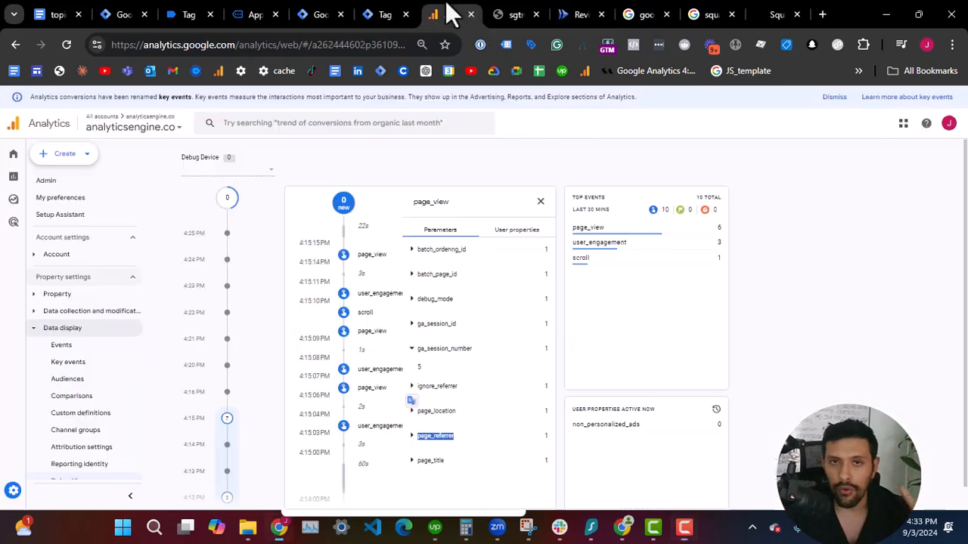